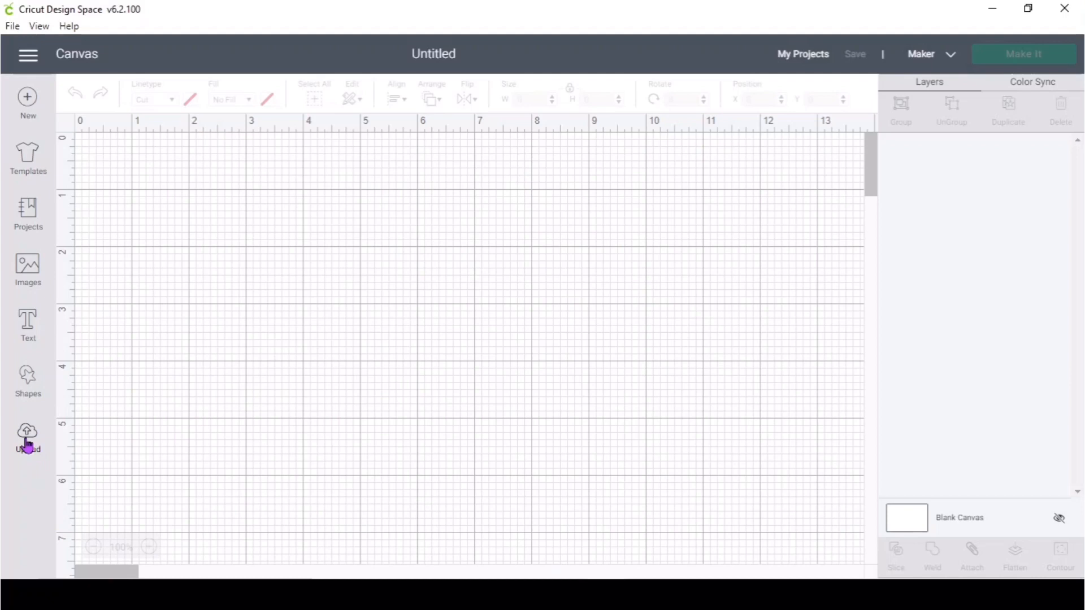
- Upload the circus lion picture from the Images folder as a new image
left_click(27, 445)
left_click(318, 306)
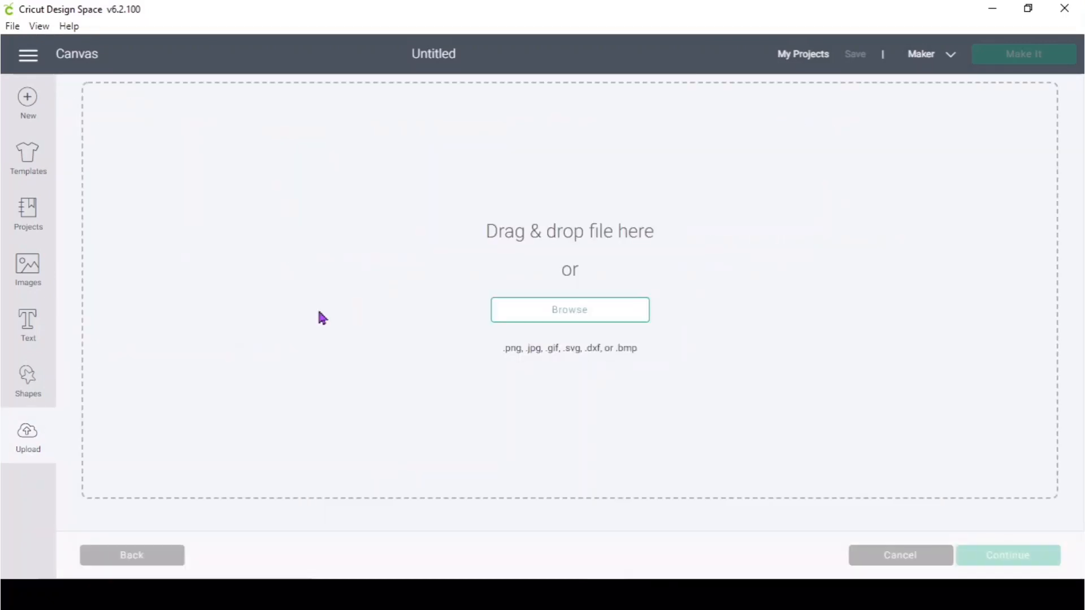
left_click(577, 314)
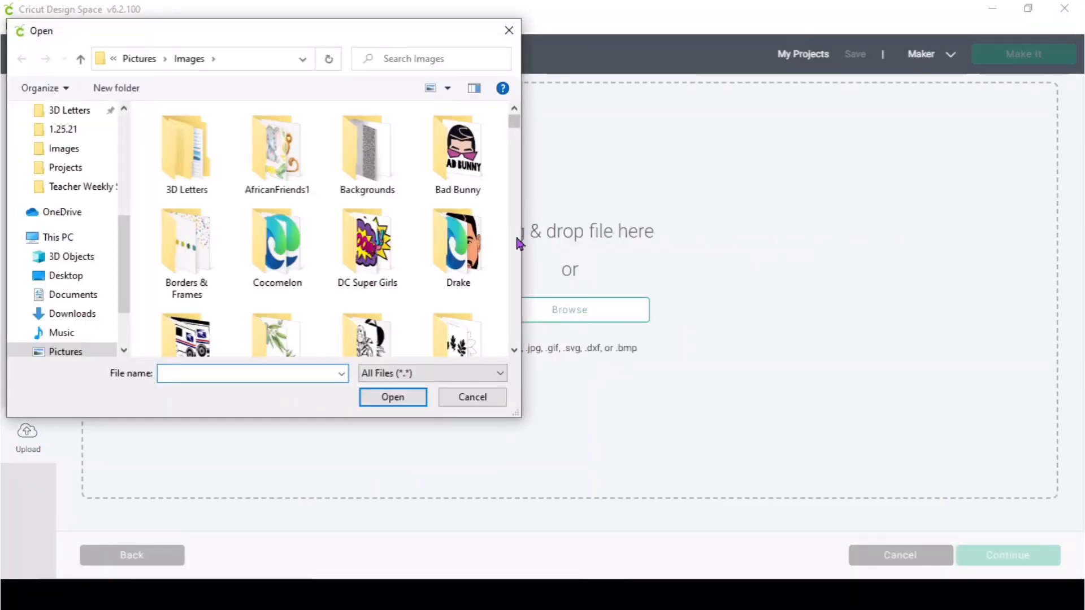
scroll(519, 243, "down", 10)
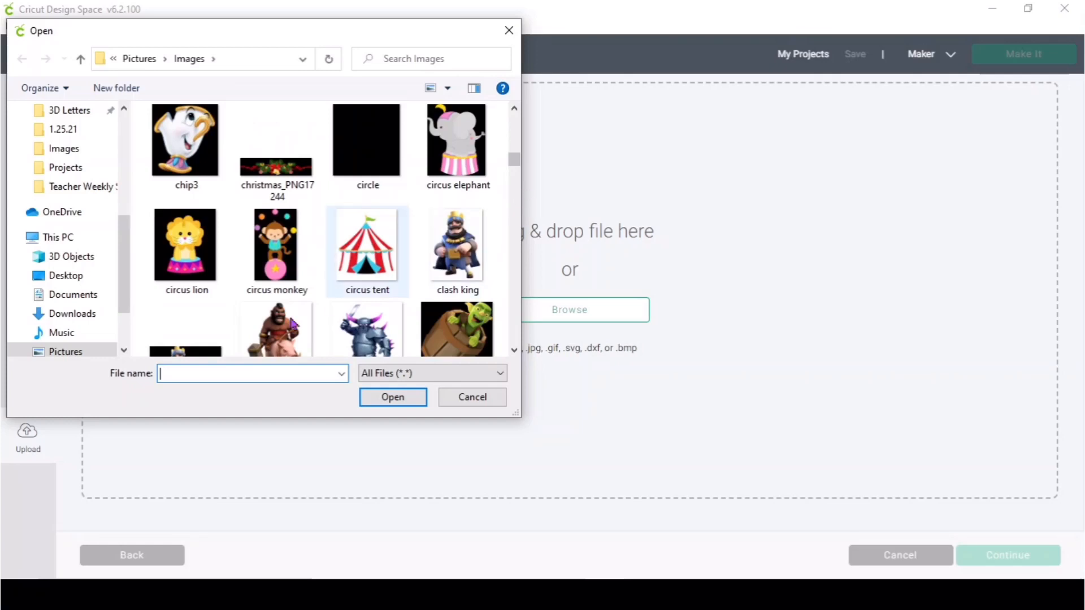
left_click(184, 255)
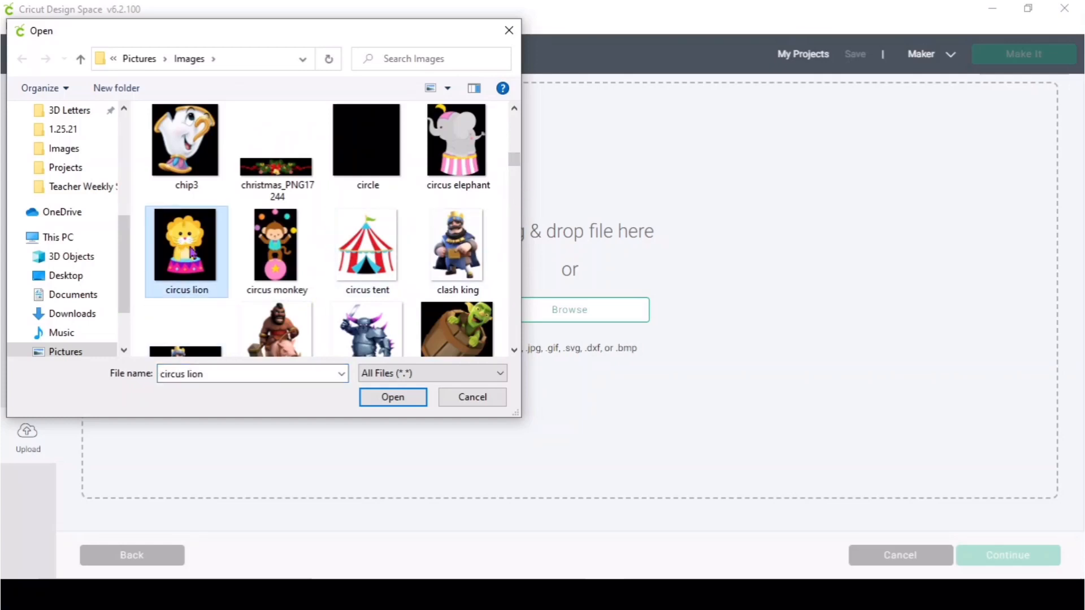
left_click(400, 401)
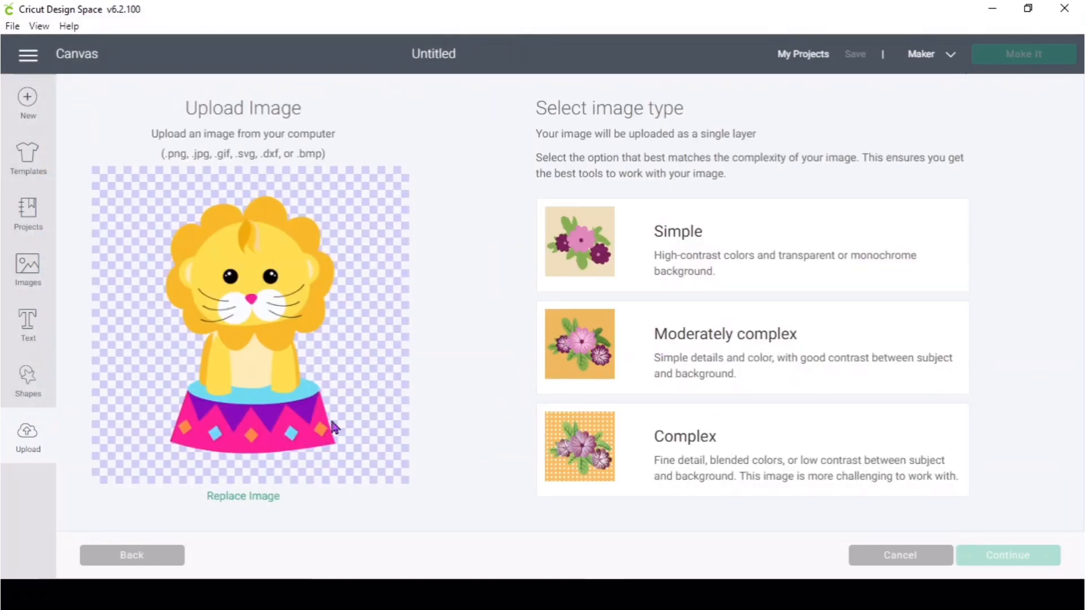
- Compare the image types for the lion, choose Complex and proceed to background removal
left_click(752, 445)
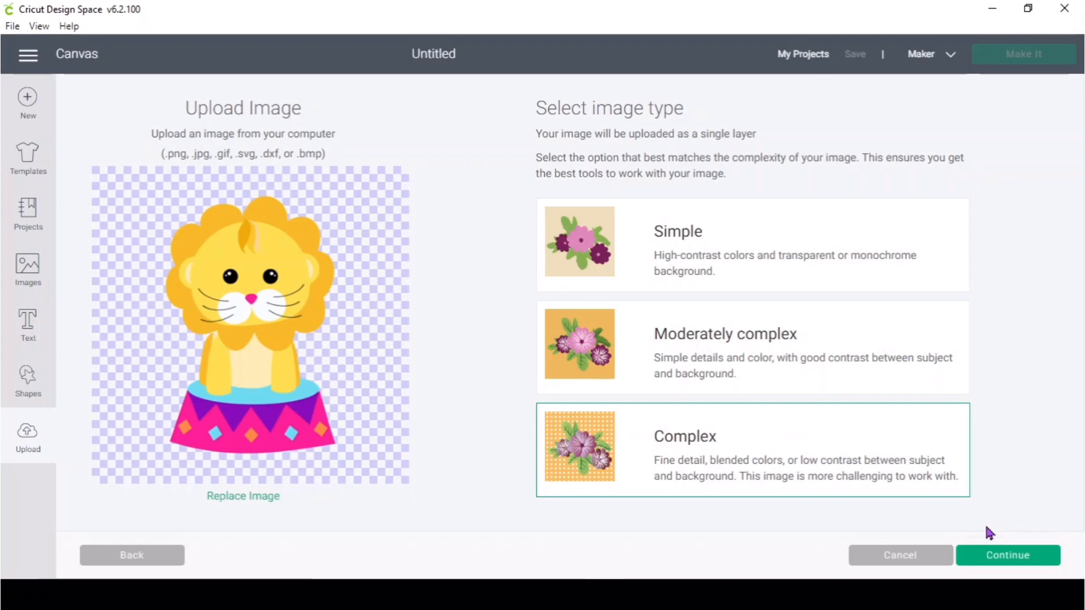
left_click(723, 250)
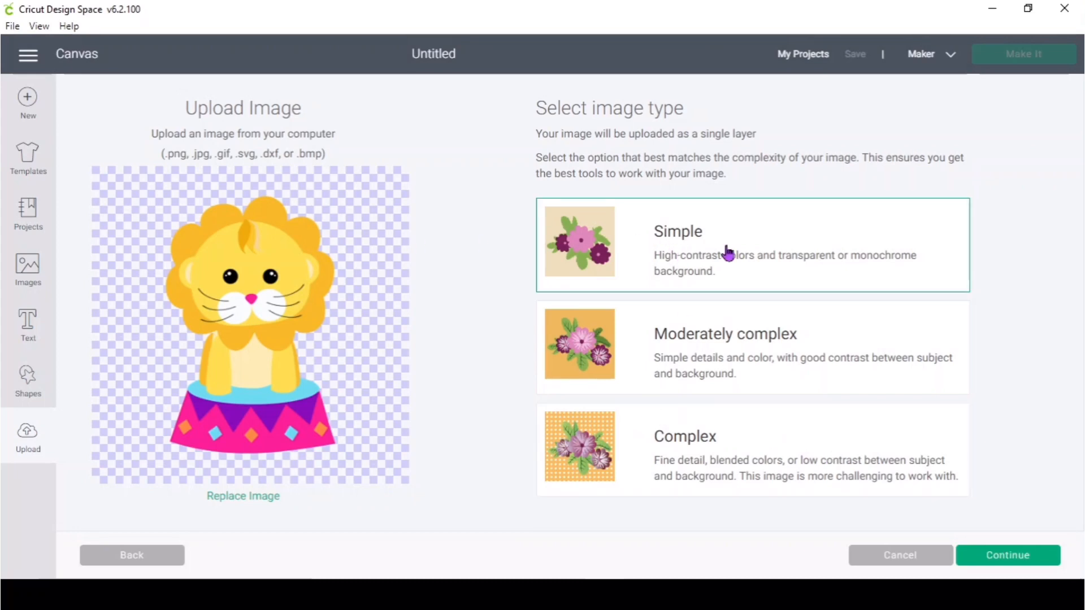
left_click(700, 340)
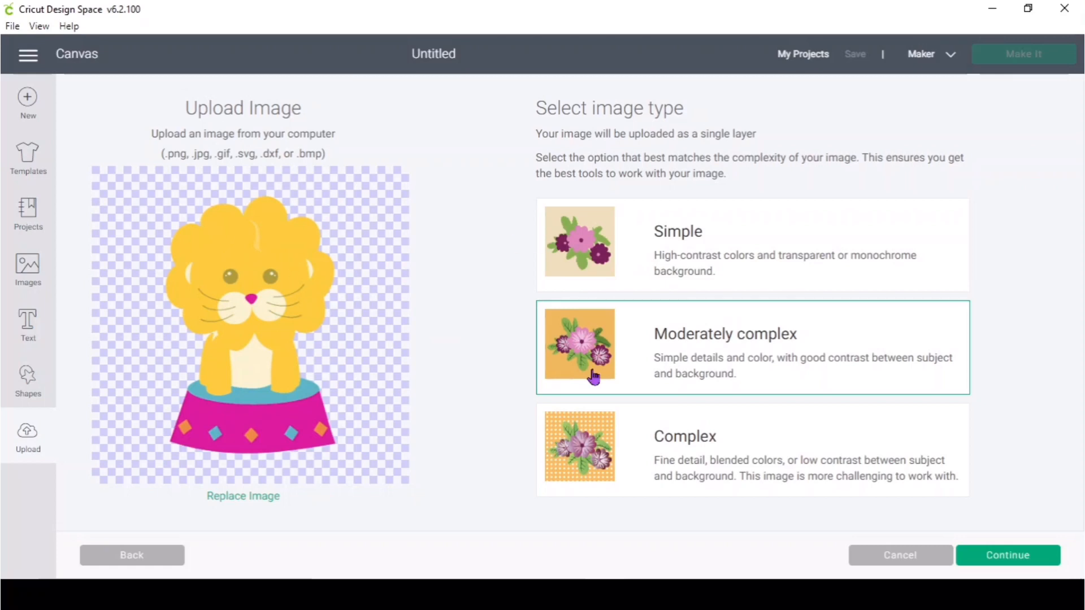
left_click(766, 447)
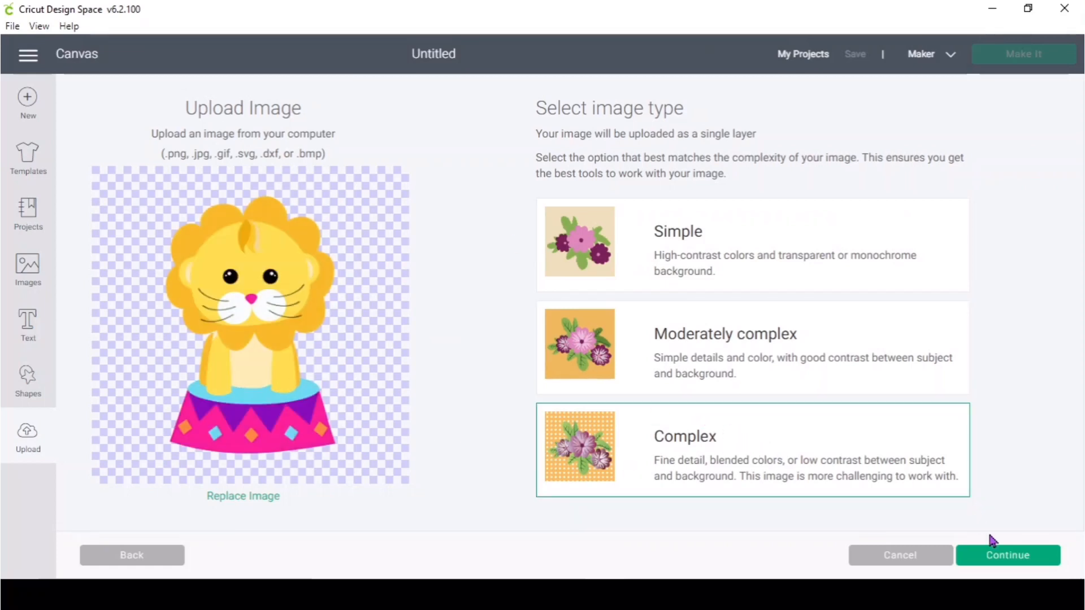
left_click(1024, 554)
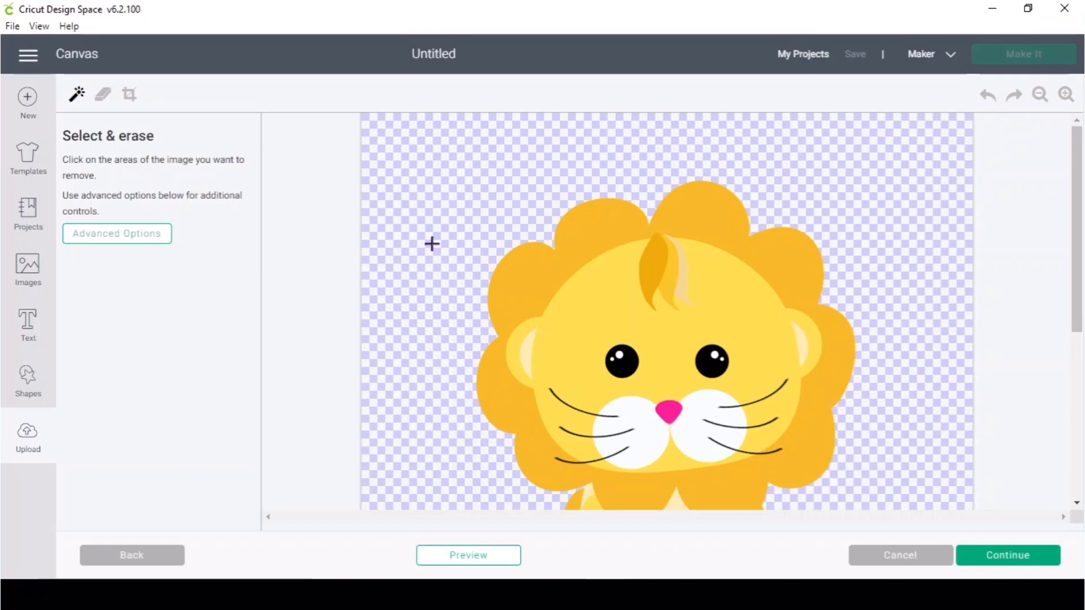
- Examine the lion for leftover background, then preview its cut silhouette and check the whole outline
scroll(915, 341, "down", 1)
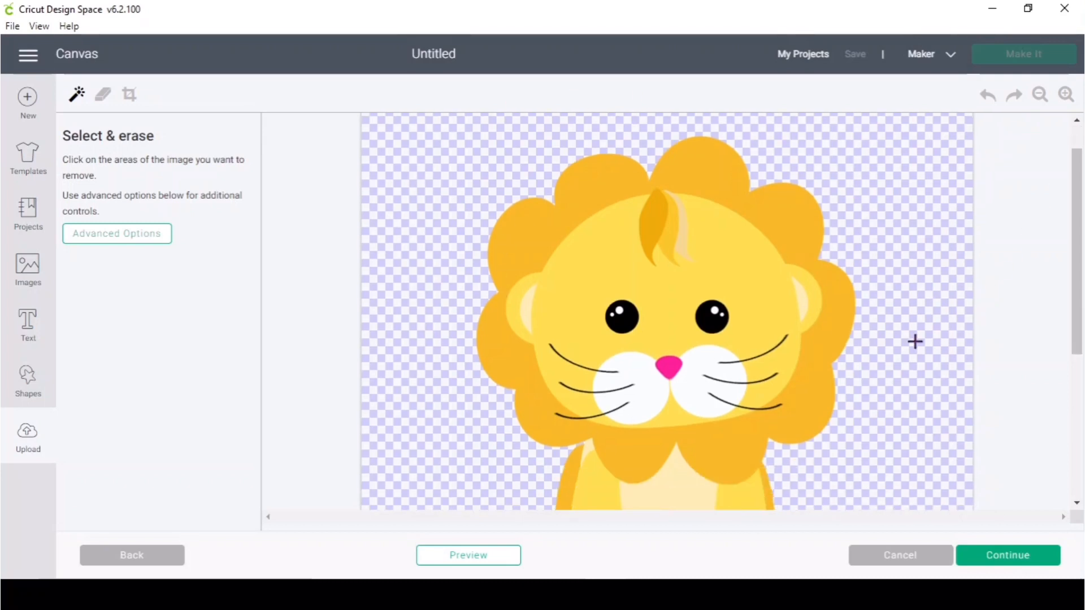
scroll(915, 342, "down", 5)
scroll(927, 357, "up", 2)
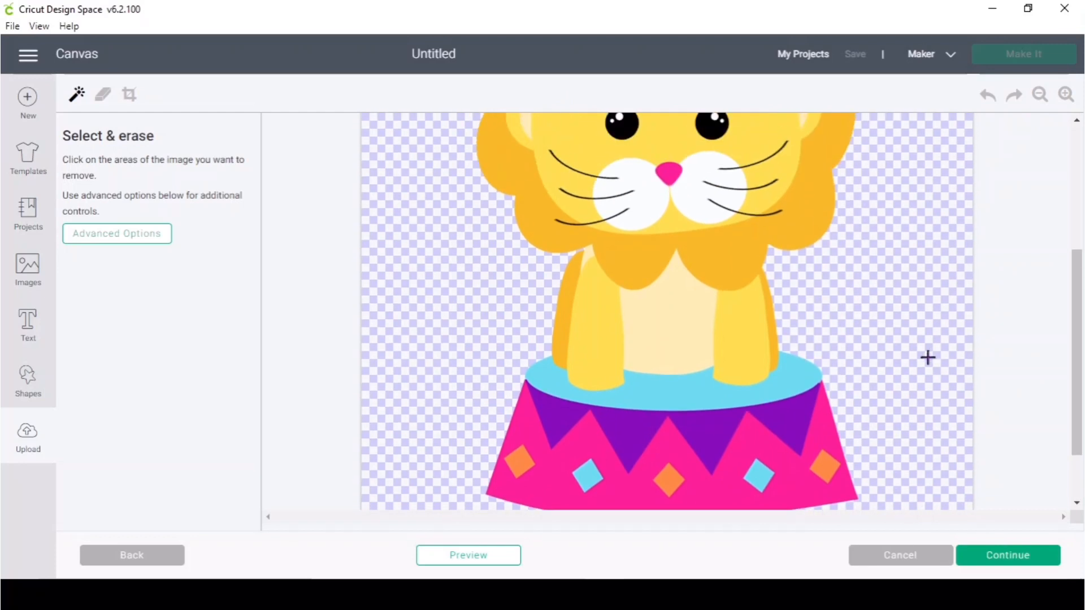
scroll(935, 252, "up", 4)
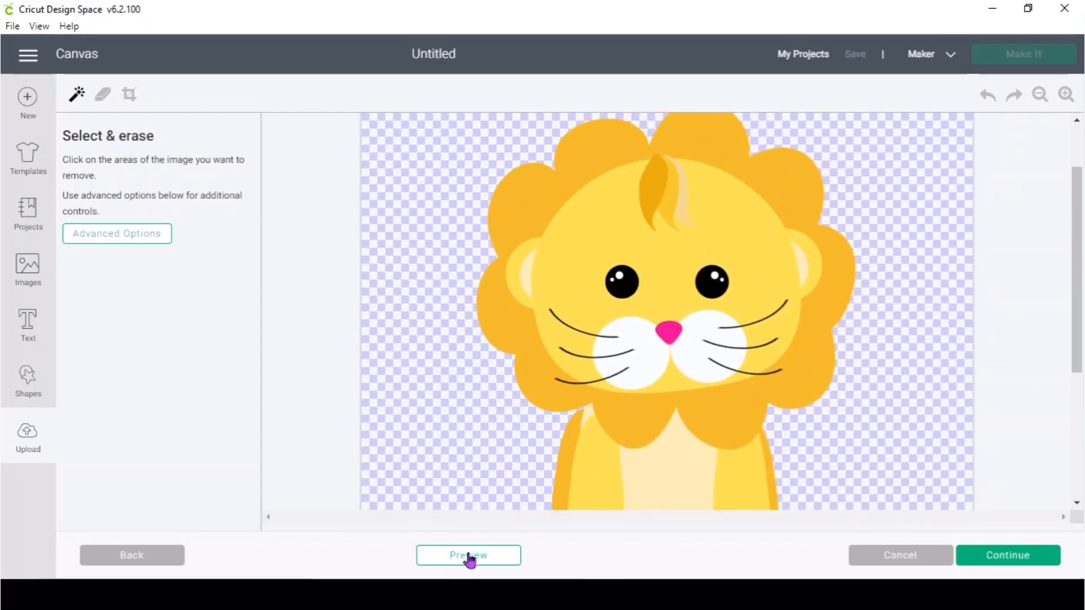
left_click(467, 557)
scroll(848, 198, "up", 2)
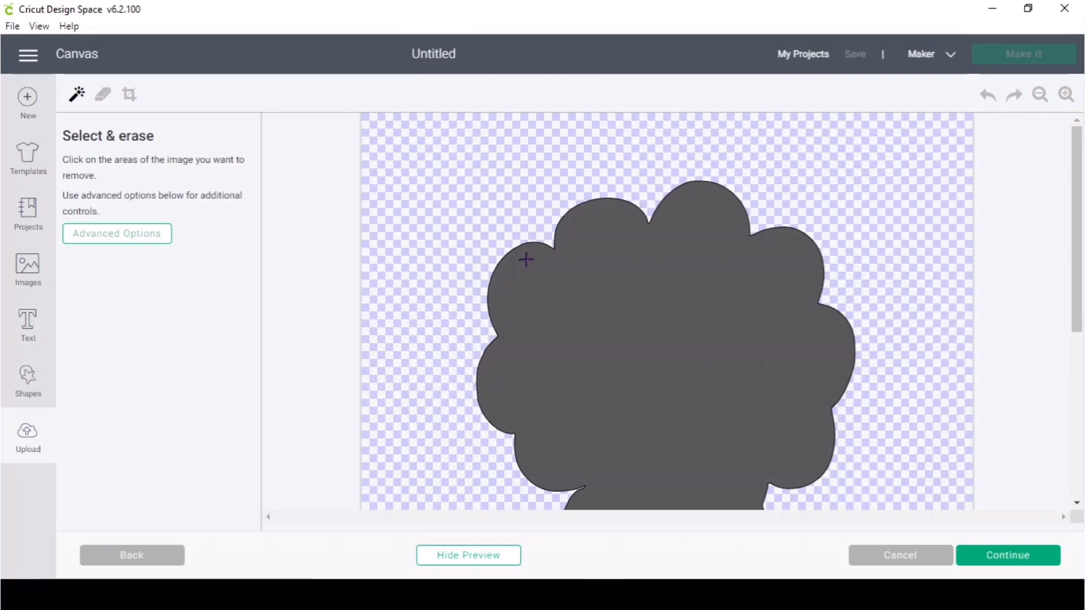
scroll(706, 315, "down", 5)
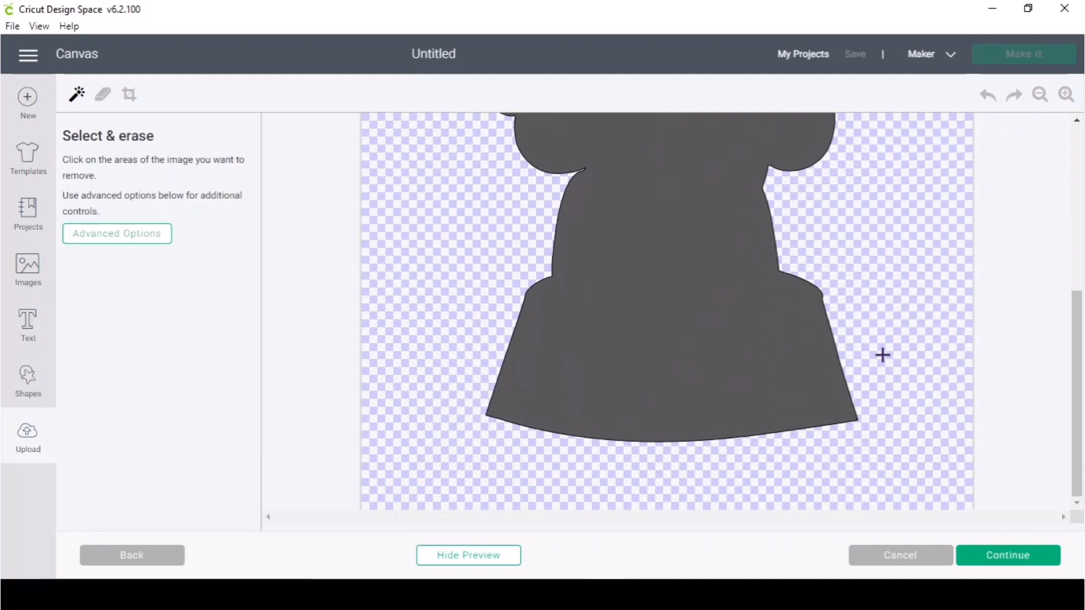
scroll(898, 283, "up", 4)
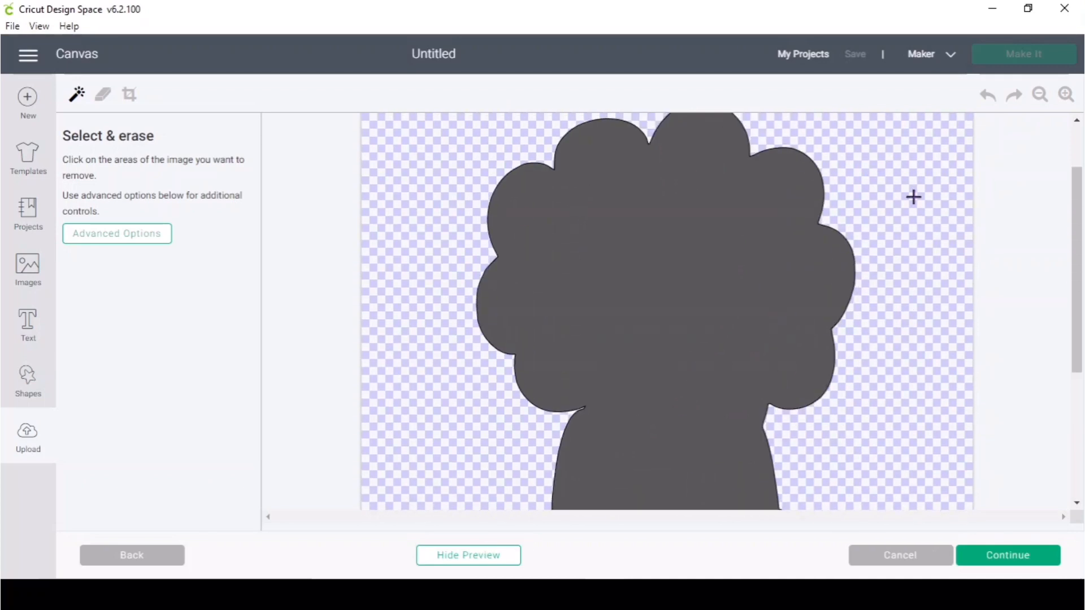
left_click(914, 197)
- Save the lion as a Print Then Cut image named circus lion and insert it on the canvas
left_click(1030, 556)
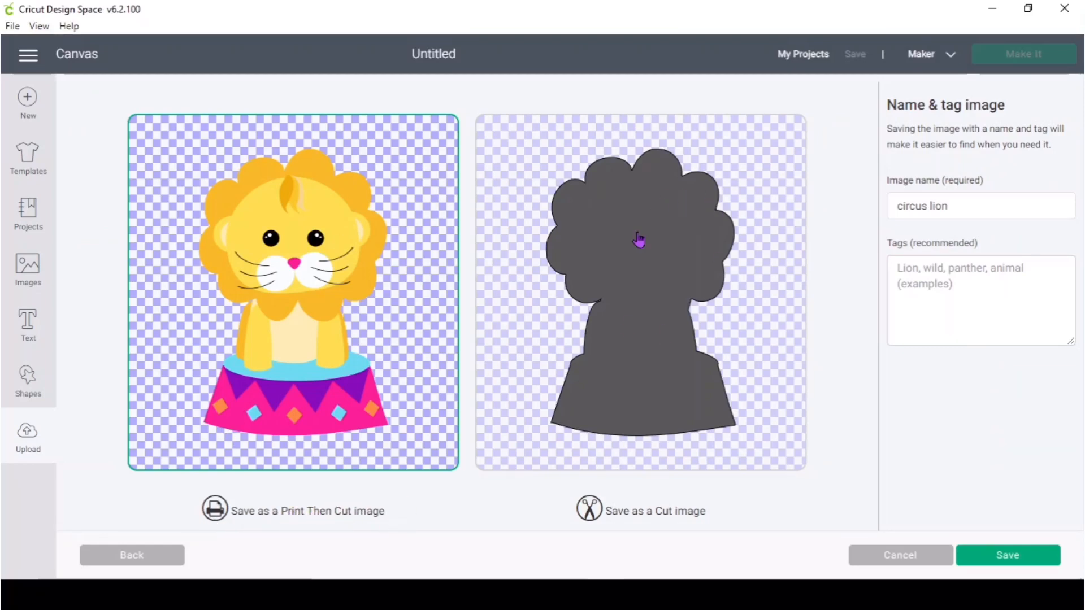
left_click(964, 201)
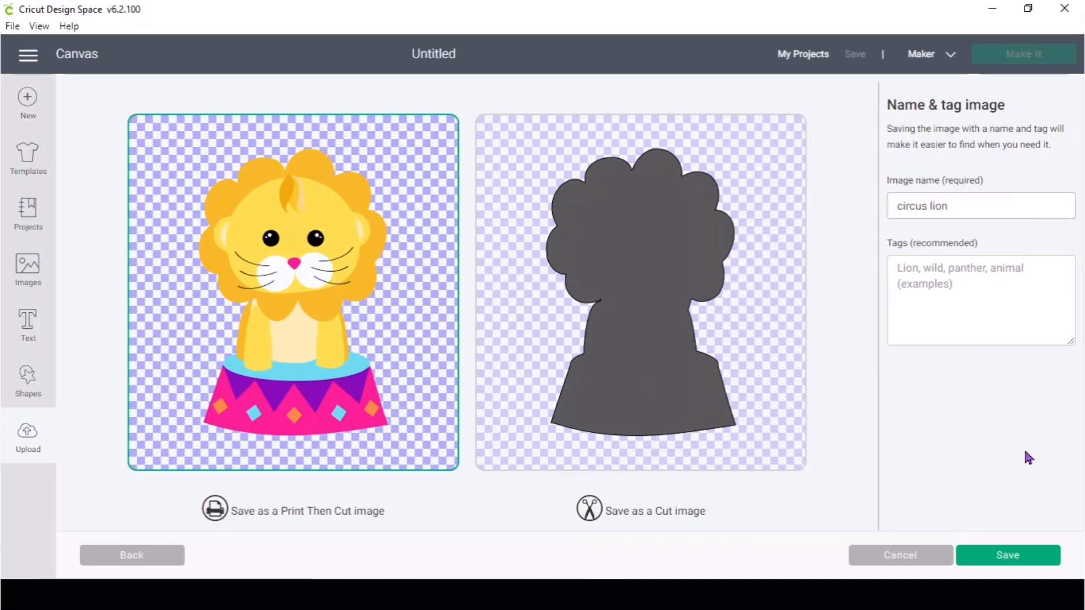
left_click(1029, 557)
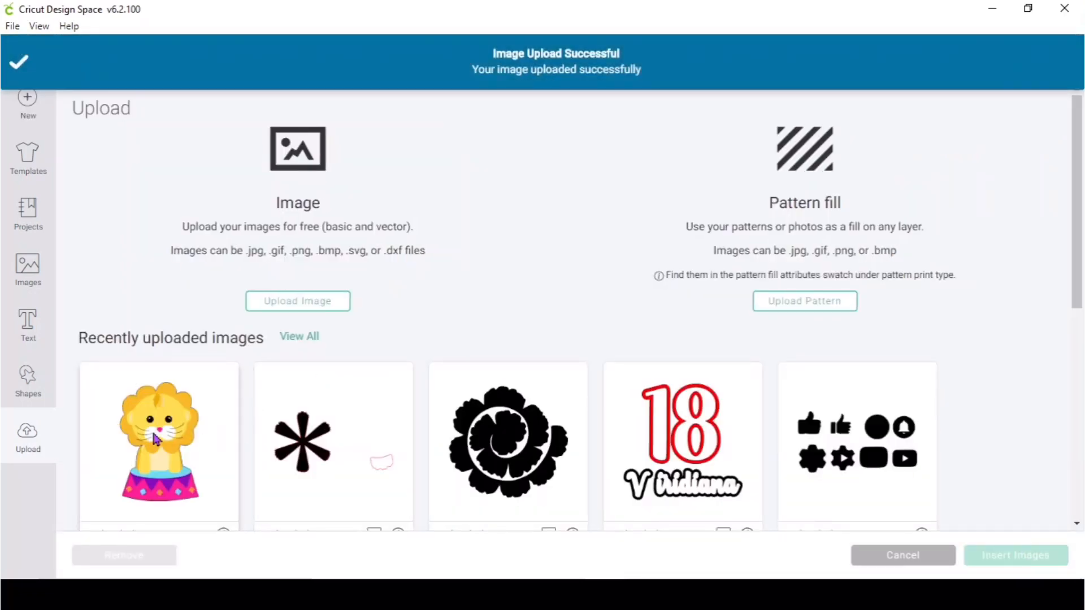
left_click(1034, 556)
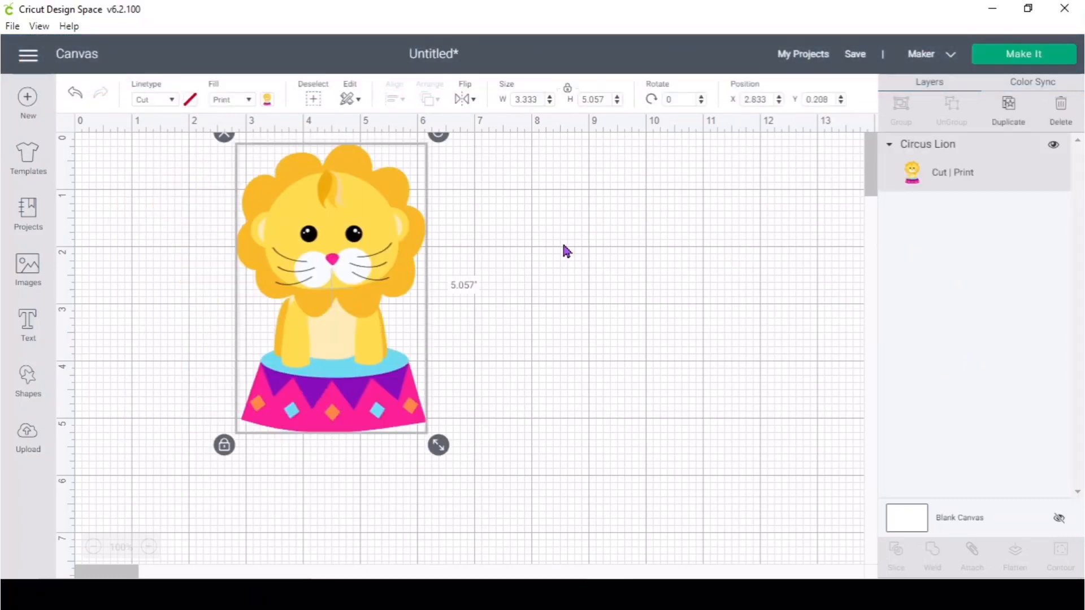
- Resize the lion to about 2.7 by 4.1 inches and place it near the middle of the visible canvas
left_click(563, 246)
left_click(333, 253)
left_click_drag(379, 181, 391, 211)
left_click_drag(449, 474, 476, 430)
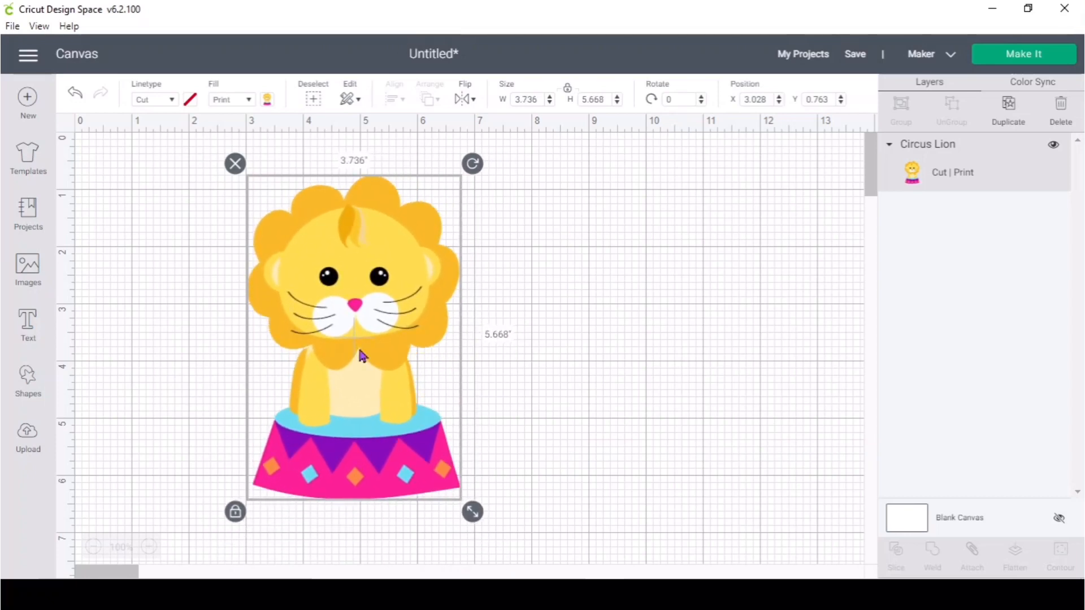
left_click_drag(377, 284, 403, 266)
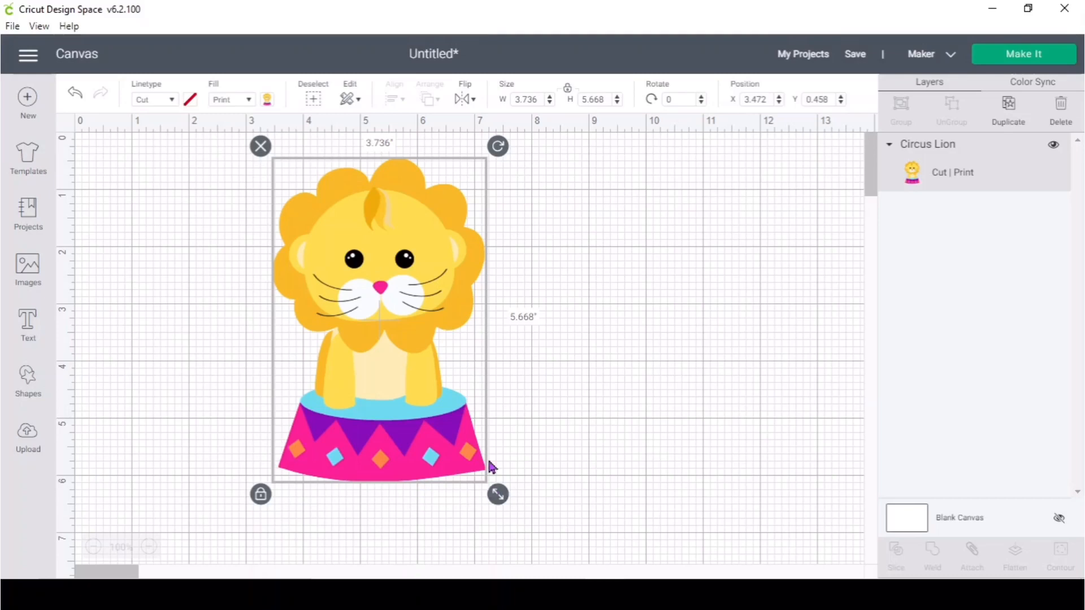
left_click_drag(389, 187, 431, 200)
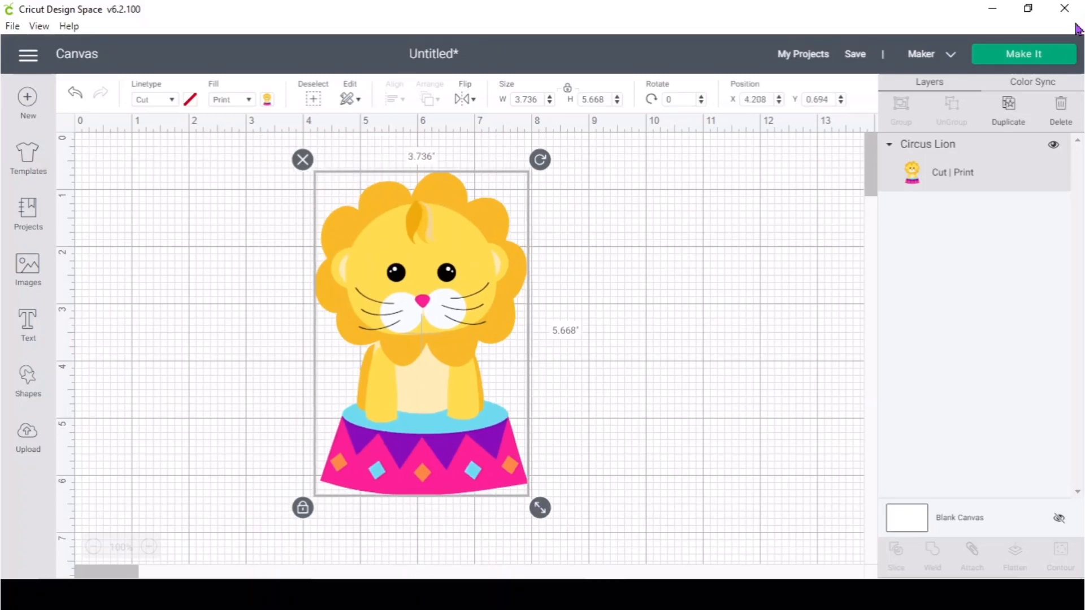
left_click_drag(539, 507, 441, 465)
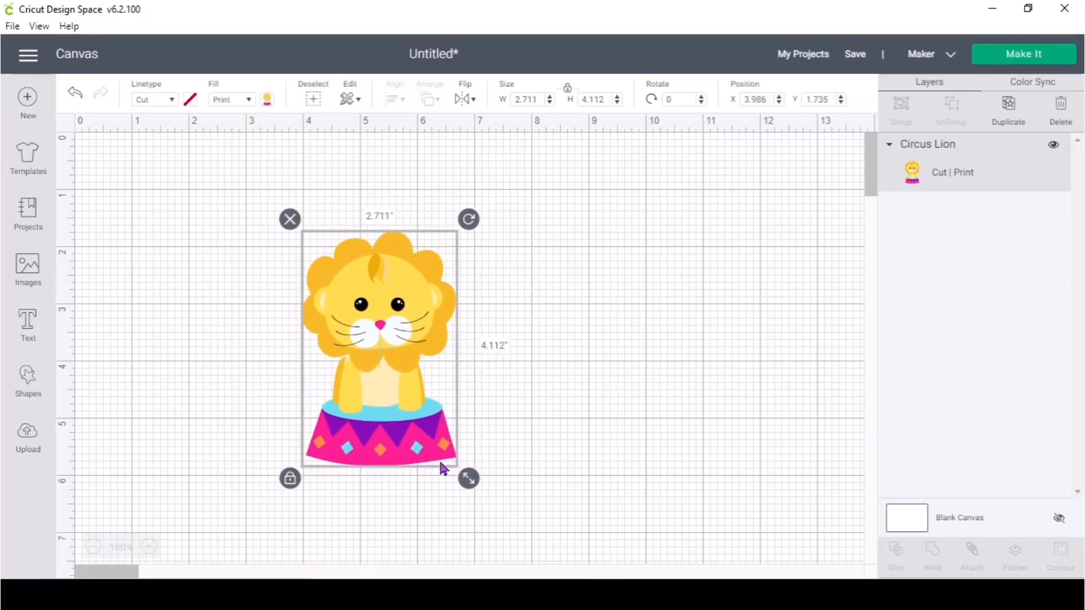
left_click_drag(412, 427, 447, 439)
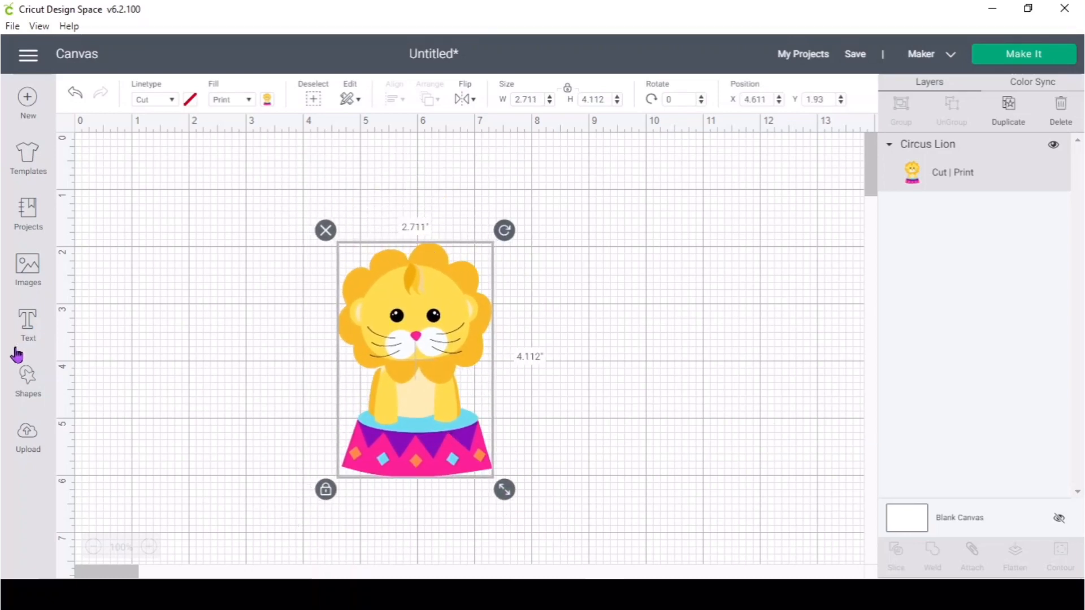
- Add a circle shape, enlarge it to about 5.36 inches across and position it over the lion
left_click(27, 388)
left_click(147, 270)
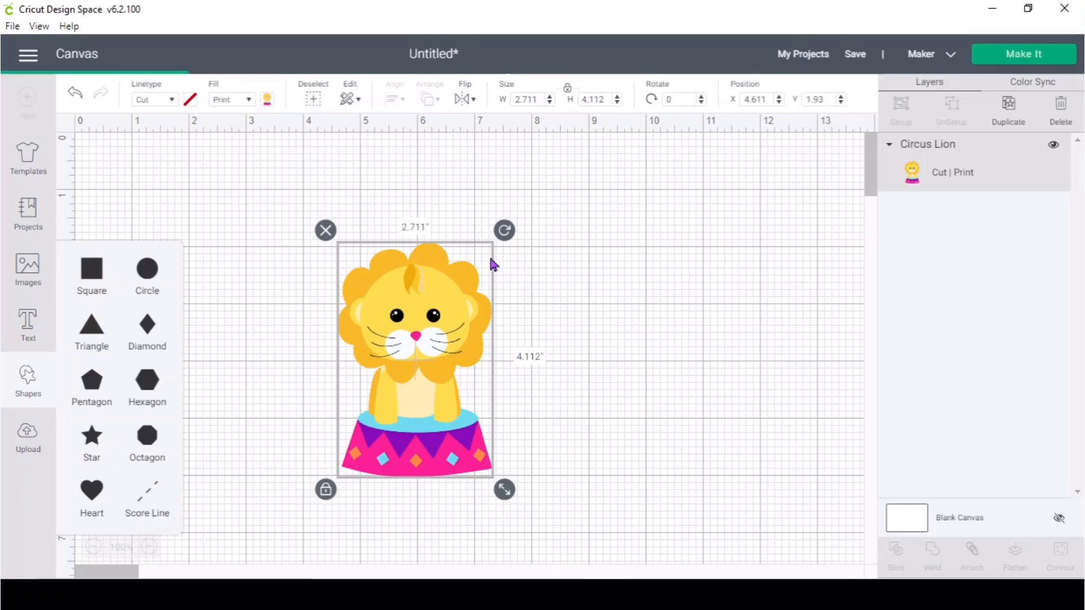
left_click_drag(255, 247, 335, 300)
left_click_drag(373, 410, 508, 495)
left_click_drag(434, 435, 503, 429)
left_click_drag(577, 536, 568, 526)
left_click_drag(488, 438, 489, 443)
- Colour the circle white and send it to the back, behind the lion
left_click(192, 101)
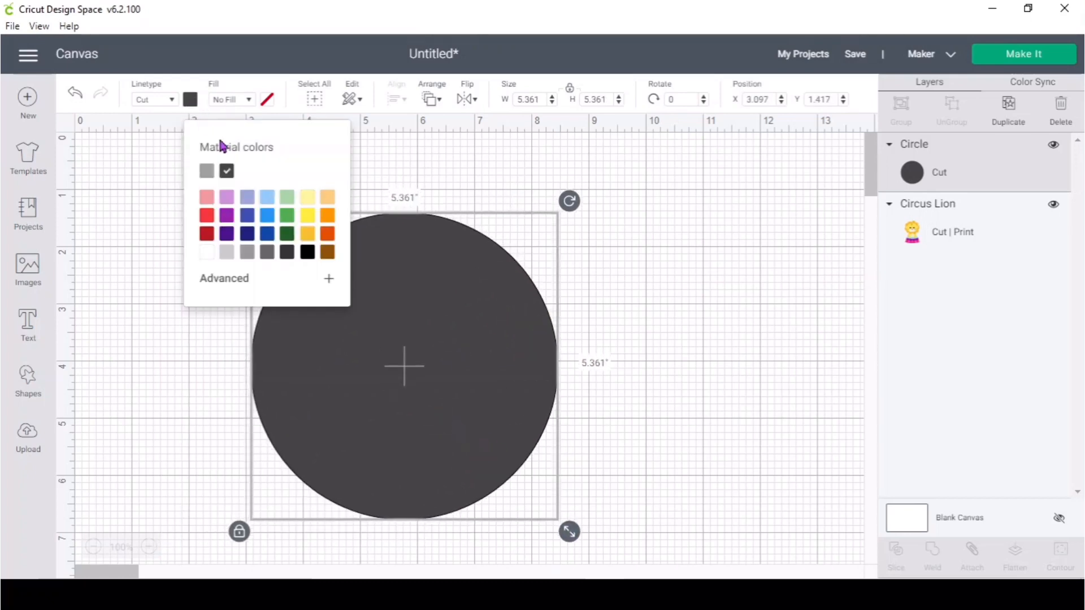
left_click(206, 252)
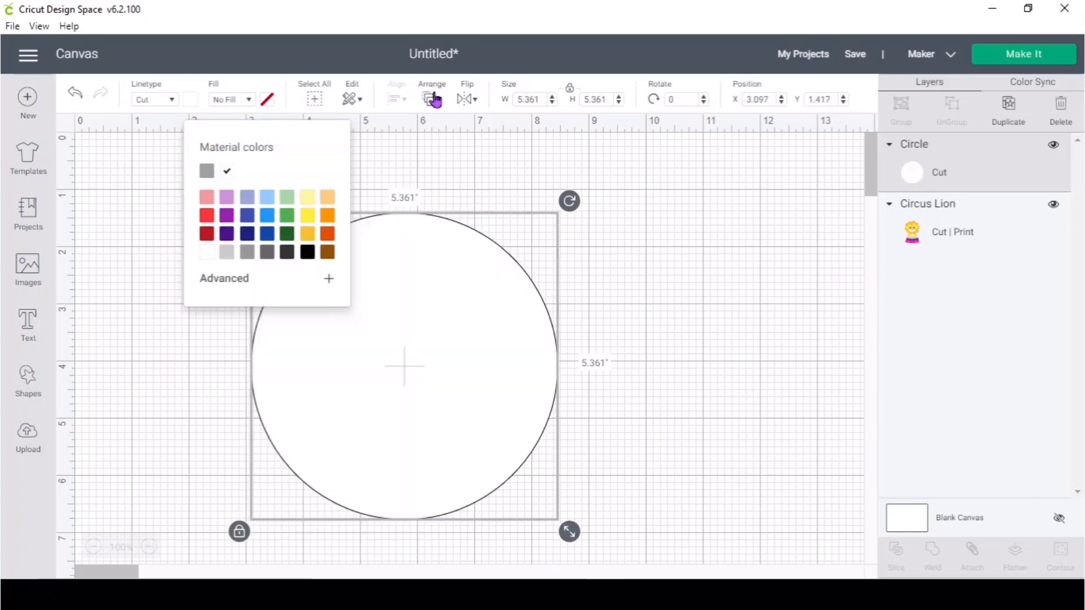
left_click(434, 98)
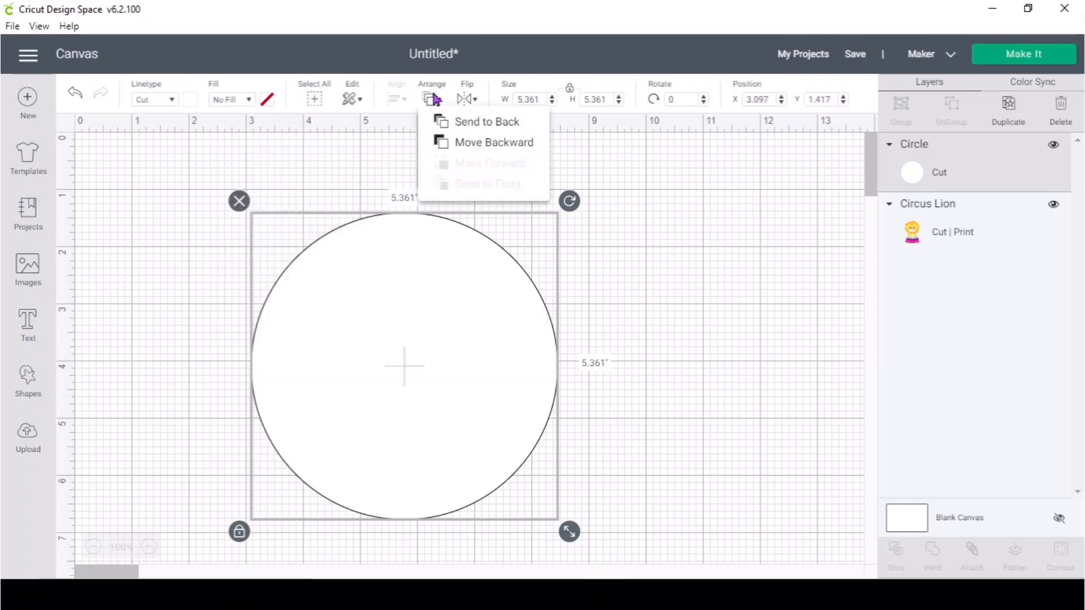
left_click(476, 122)
- Centre the lion inside the white circle and flatten both layers into one printable image
left_click(429, 353)
left_click_drag(428, 353, 417, 351)
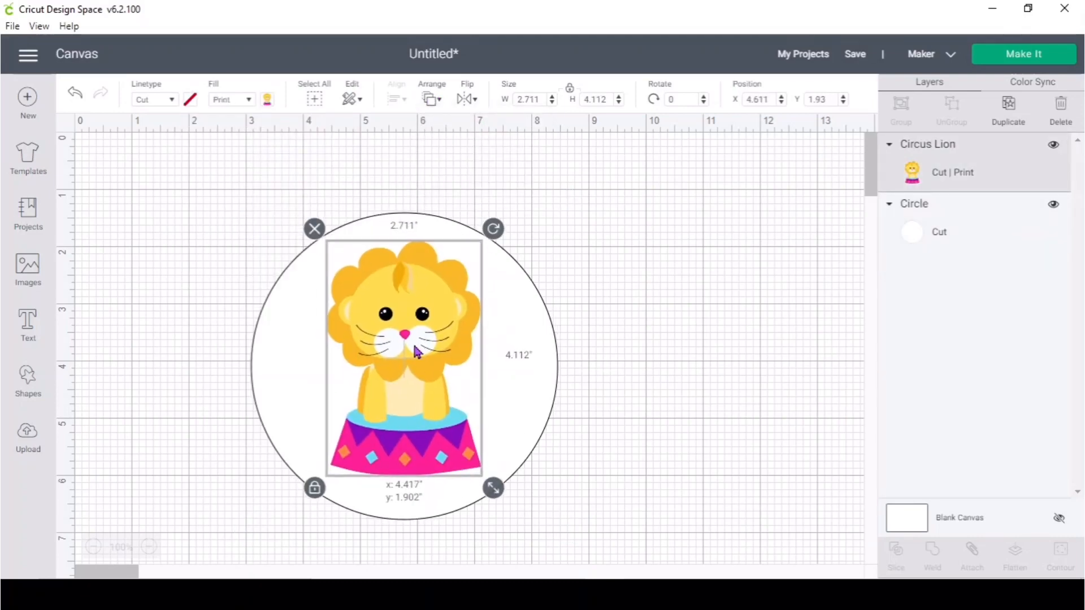
left_click_drag(650, 482, 234, 254)
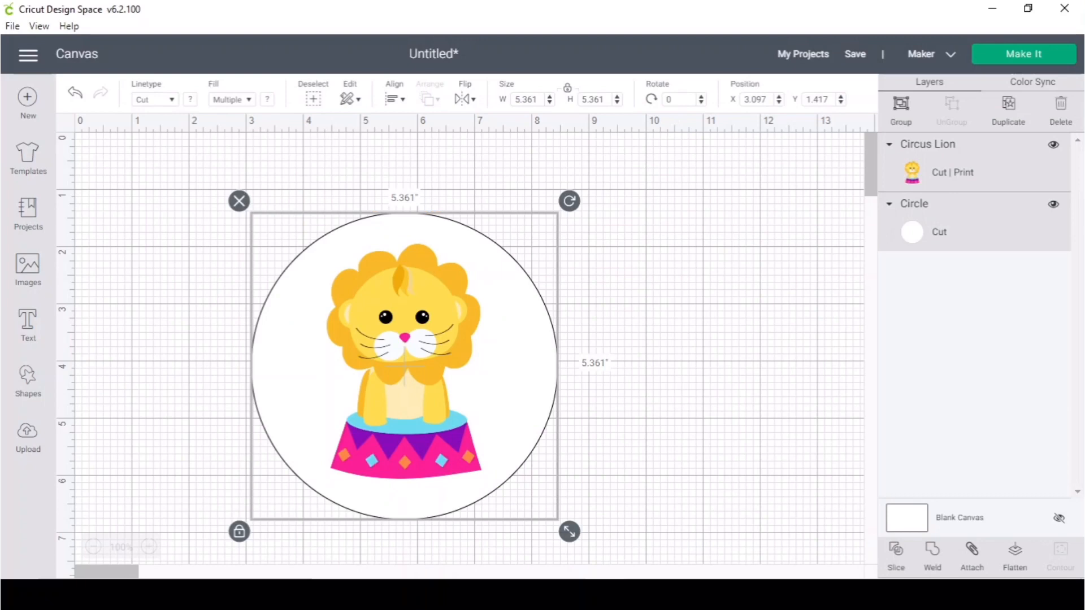
left_click(1023, 569)
left_click(784, 393)
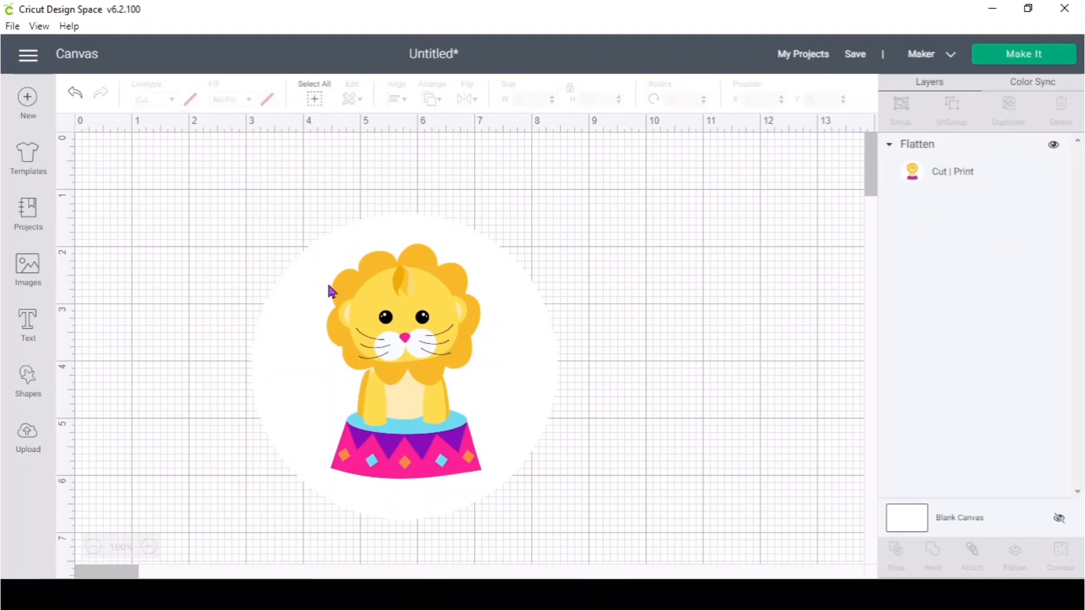
left_click(449, 250)
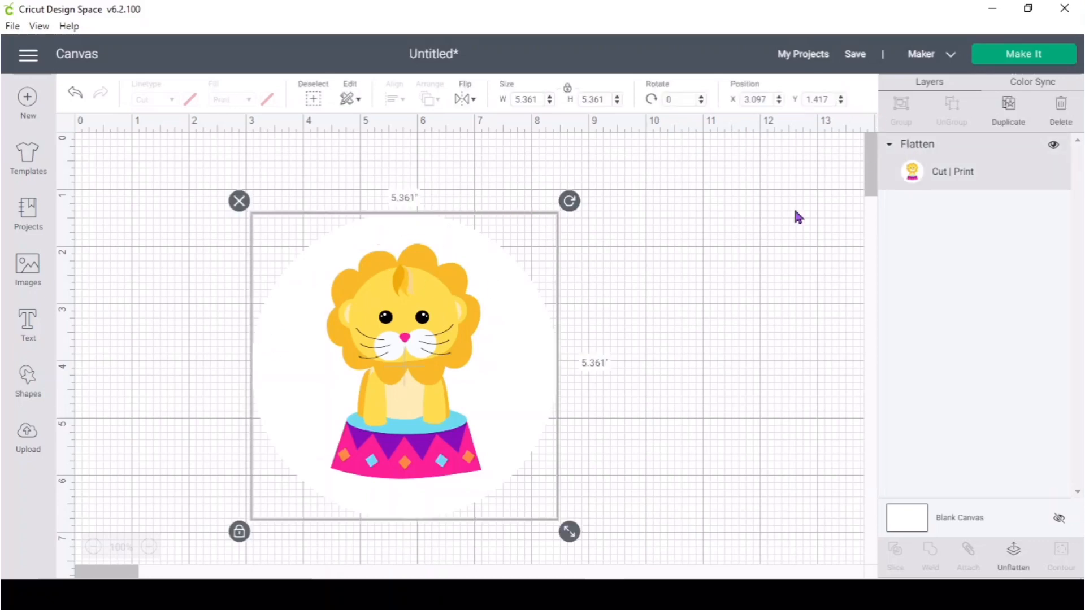
- Check how the flattened design is laid out on the cutting mat, then return to the canvas
left_click(1051, 57)
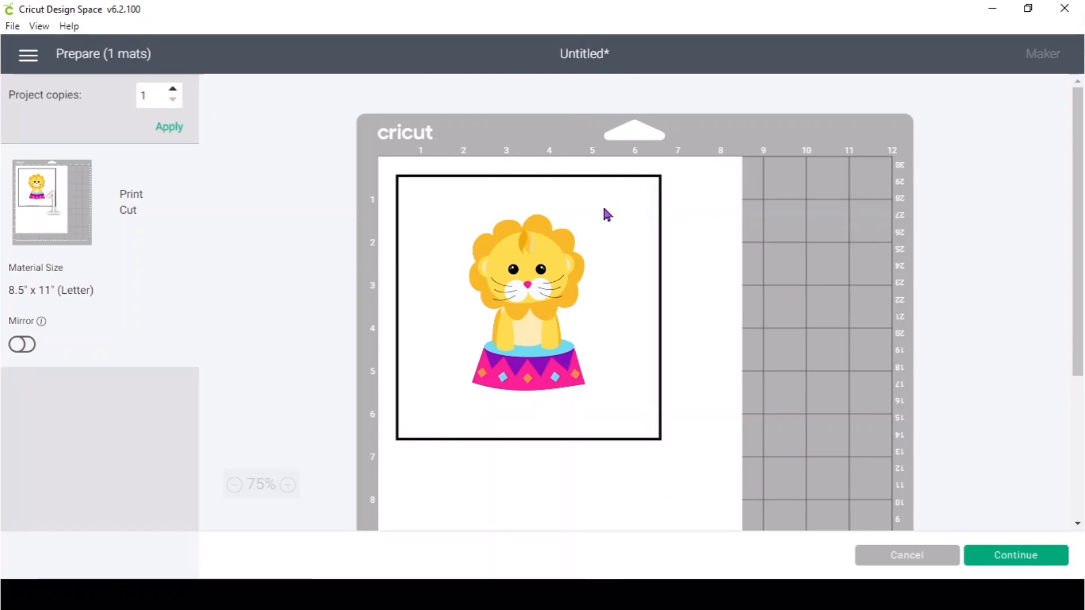
scroll(606, 215, "down", 4)
scroll(669, 288, "up", 4)
left_click(894, 559)
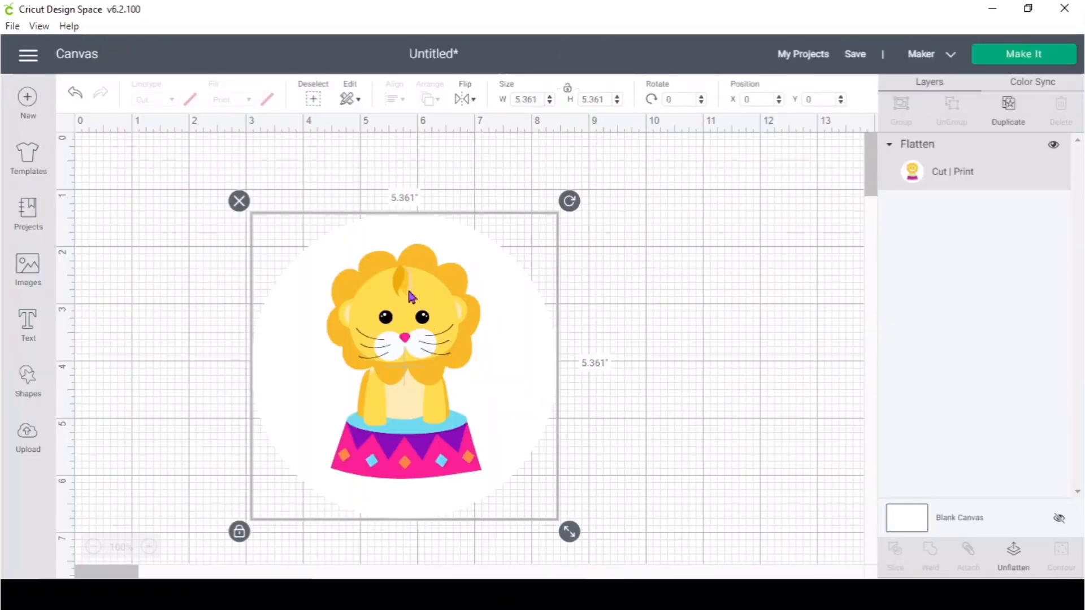
- Unflatten the lion design, move the lion off the white circle and delete the circle
left_click_drag(412, 296, 401, 261)
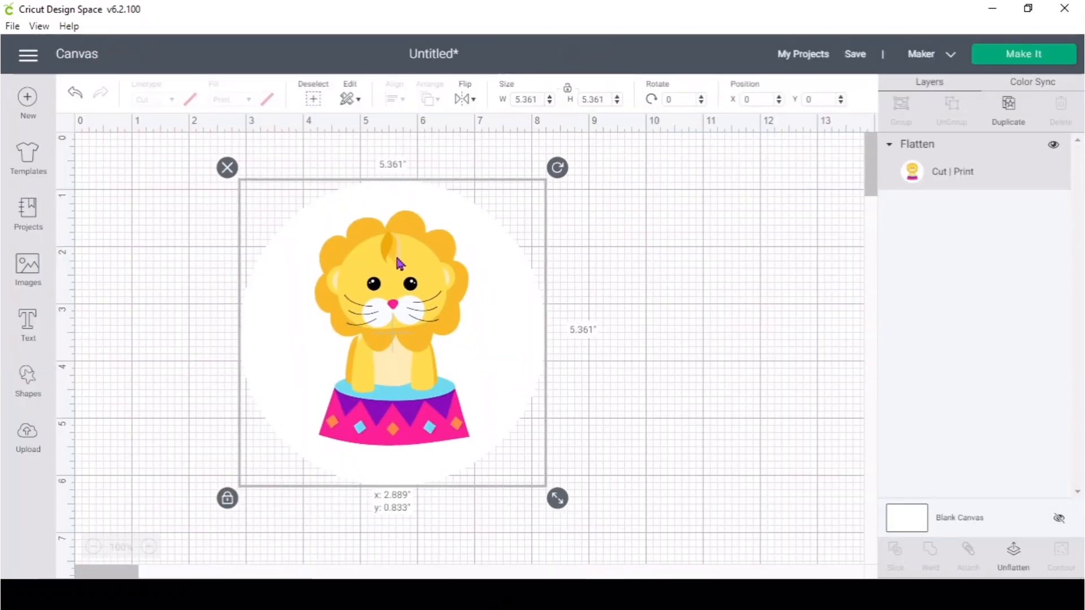
left_click(1014, 554)
left_click_drag(428, 251, 620, 295)
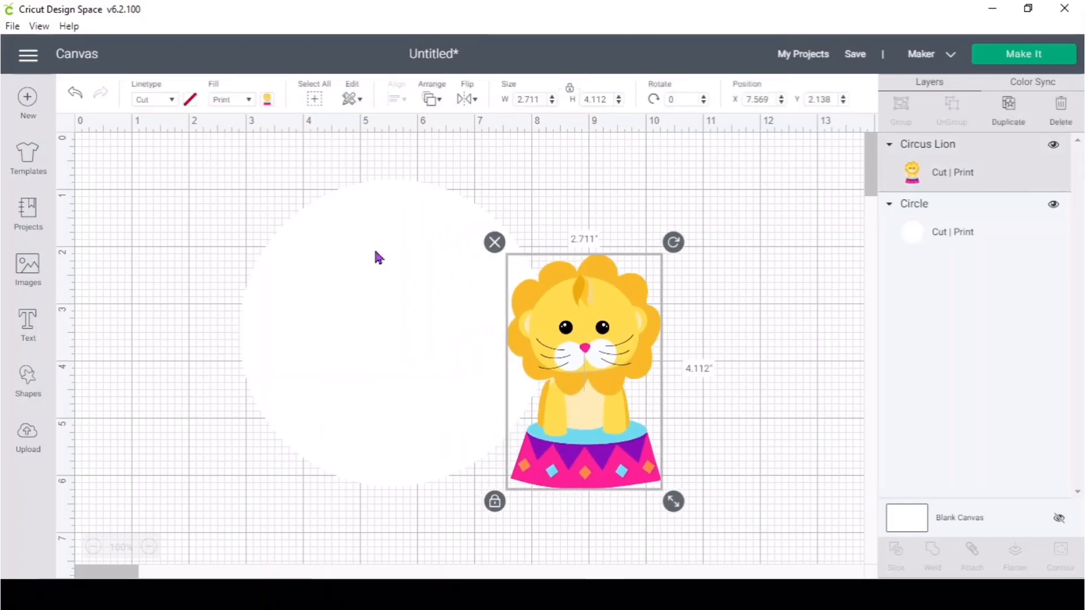
left_click(378, 258)
left_click(225, 167)
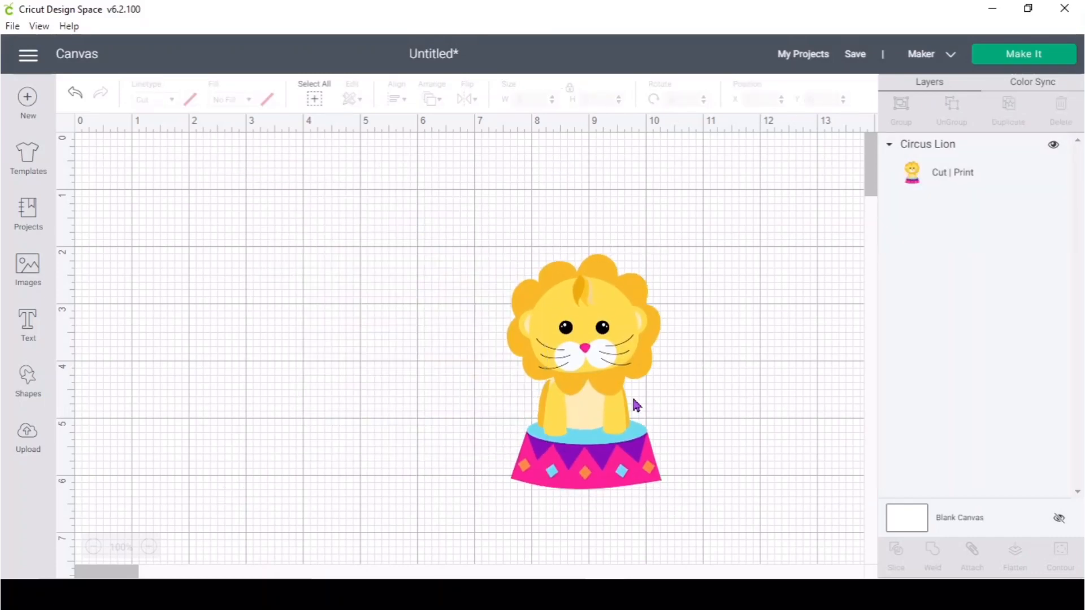
- Preview 4 project copies of the lion on the cutting mat, cancel the preparation and return to the canvas
left_click_drag(616, 362, 301, 344)
left_click(1053, 59)
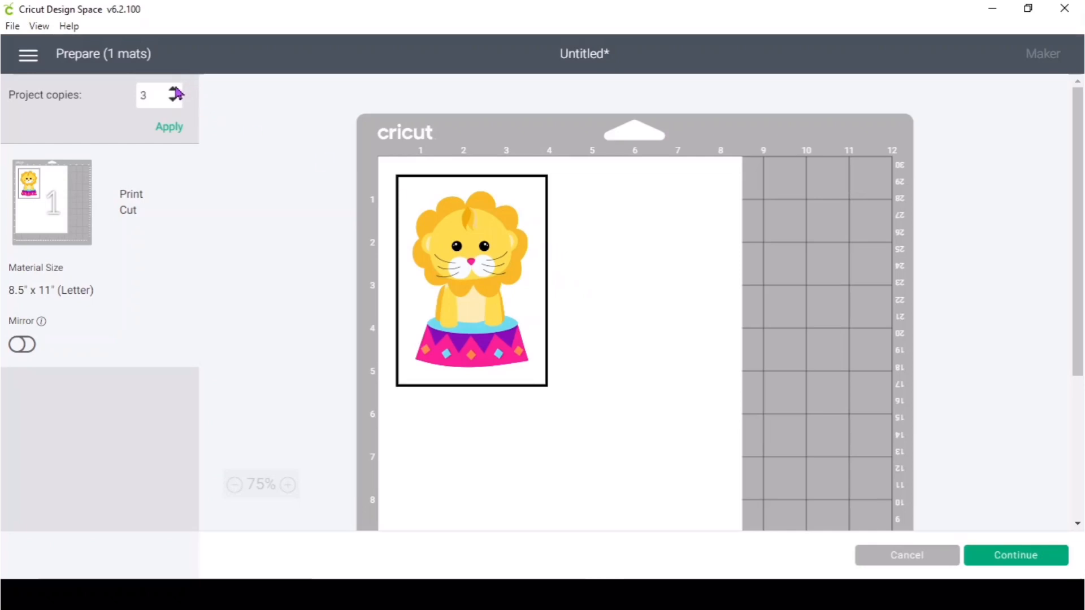
left_click(176, 92)
left_click(169, 126)
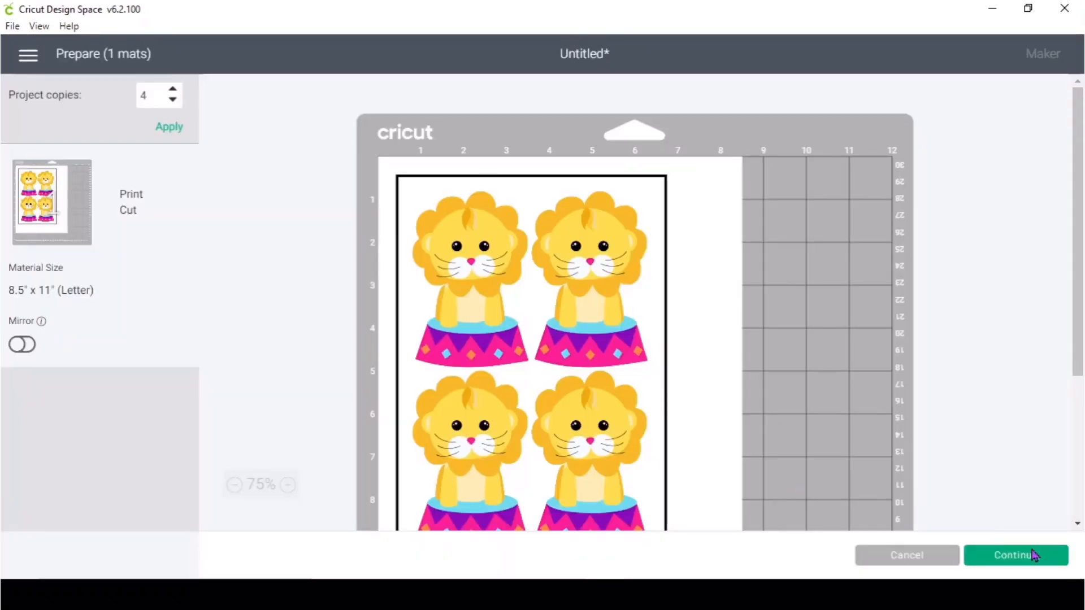
left_click(914, 560)
- Enlarge the lion to about 6.85 × 10.39 inches and check the size warning on its layer
left_click_drag(319, 312, 395, 264)
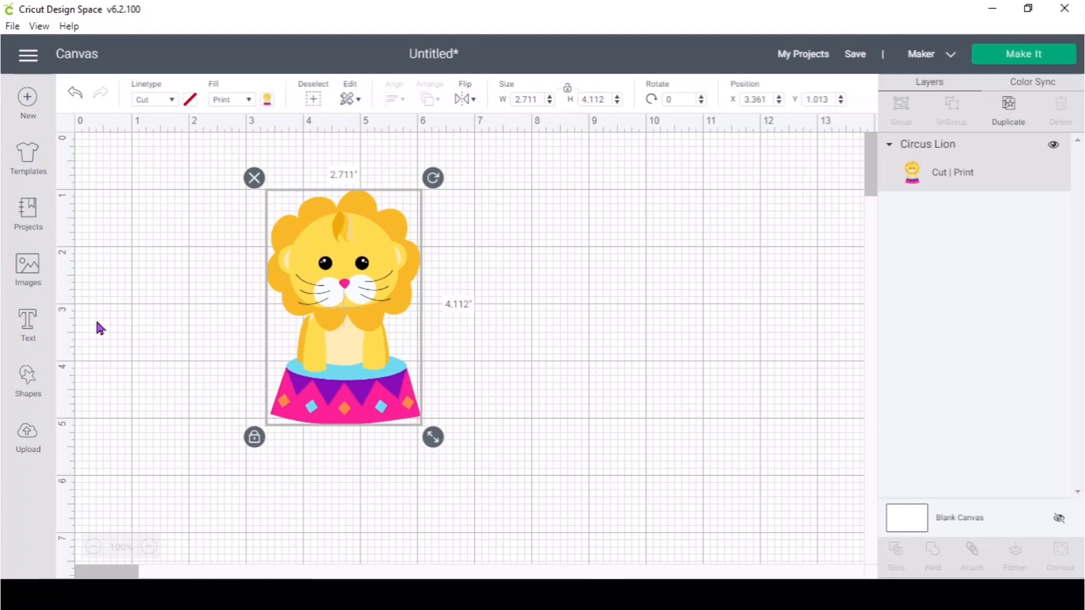
left_click_drag(276, 241, 234, 203)
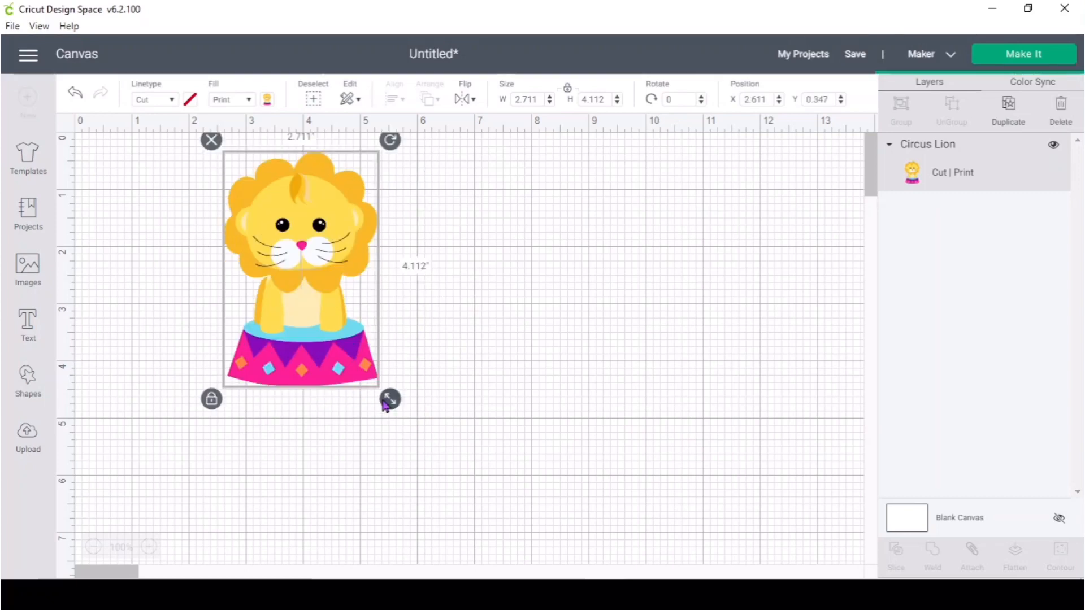
left_click_drag(389, 400, 634, 571)
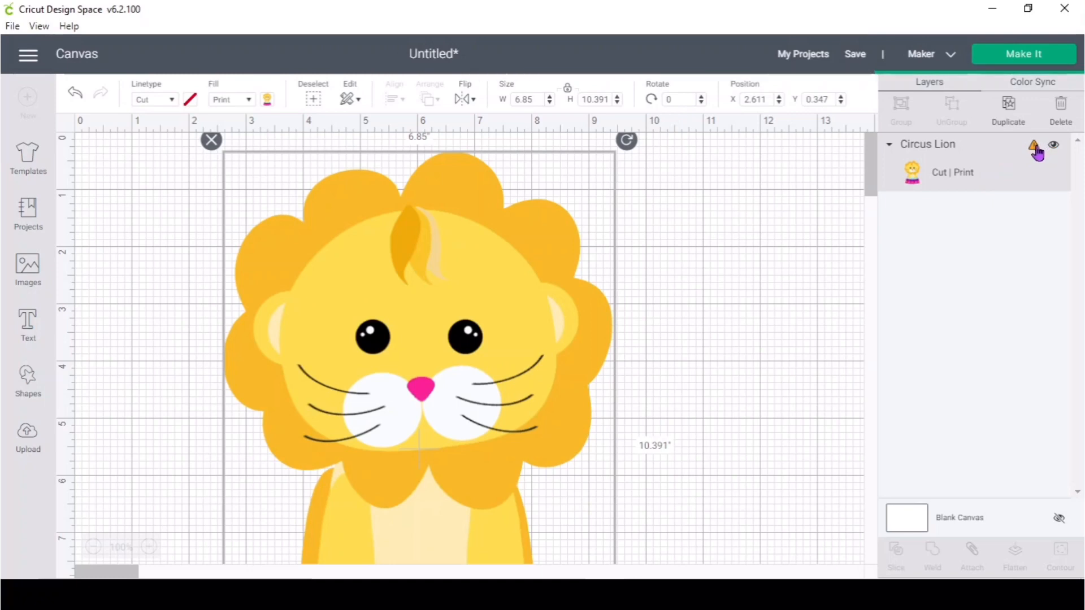
mouse_move(1034, 151)
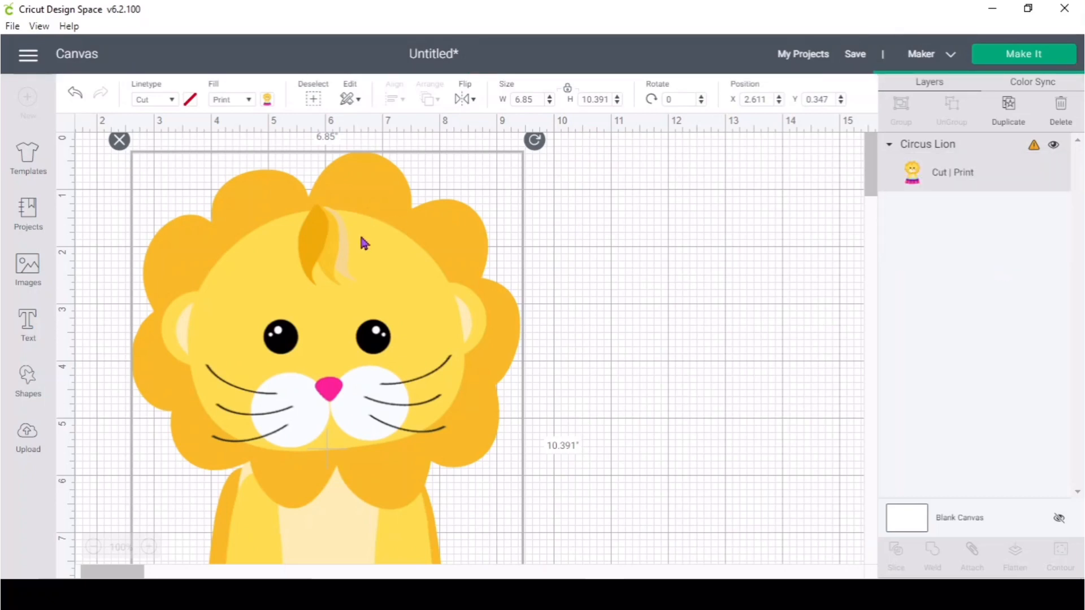
- Move the lion aside, add a square shape and set its width to 6.75 inches with proportions locked
left_click_drag(363, 242, 750, 300)
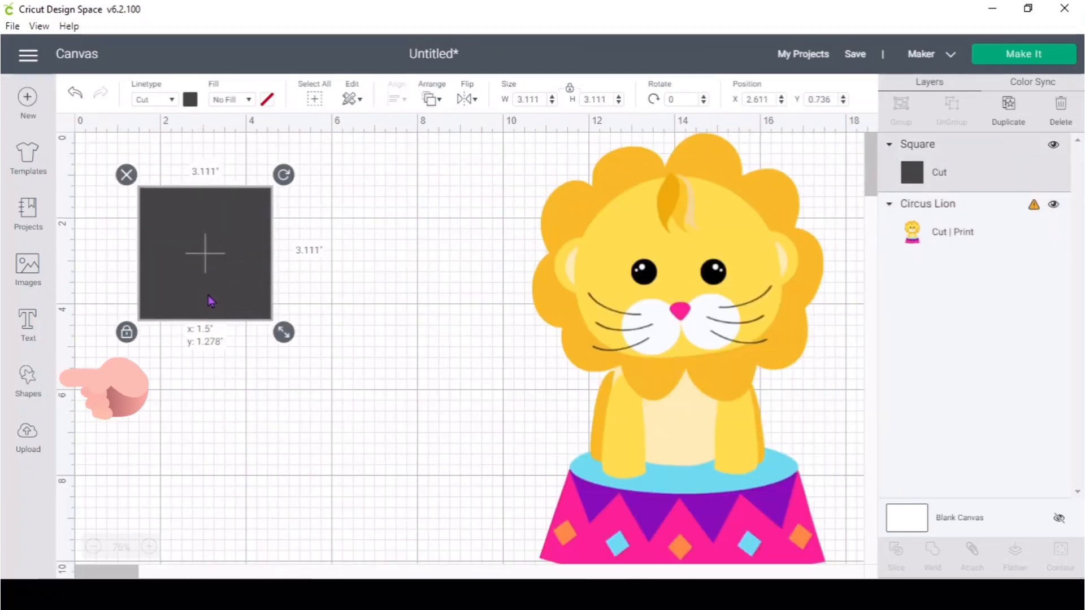
left_click_drag(208, 295, 206, 307)
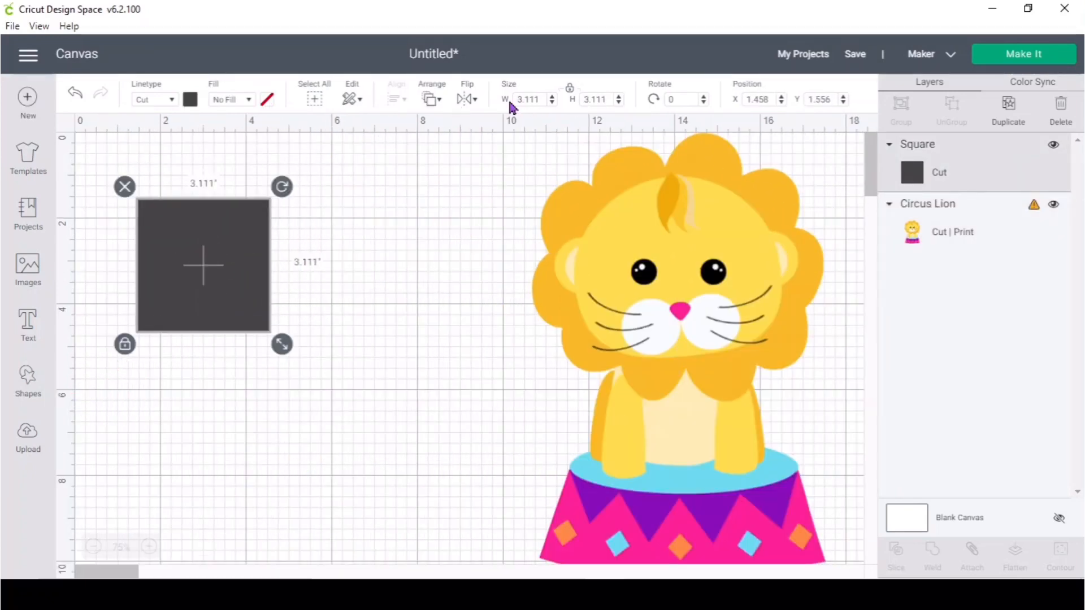
left_click_drag(514, 99, 550, 105)
type("6.75")
key("Return")
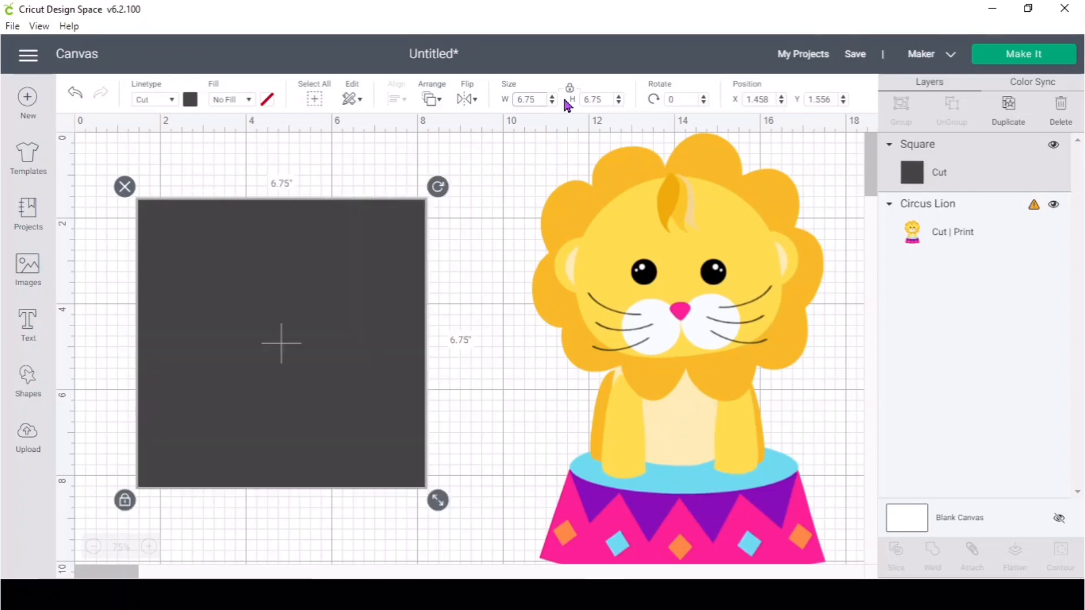
- Unlock the square's proportions and set its height to 9.25 inches, matching the maximum size in the lion's warning
left_click(570, 92)
left_click_drag(607, 99, 557, 98)
left_click_drag(697, 210, 678, 334)
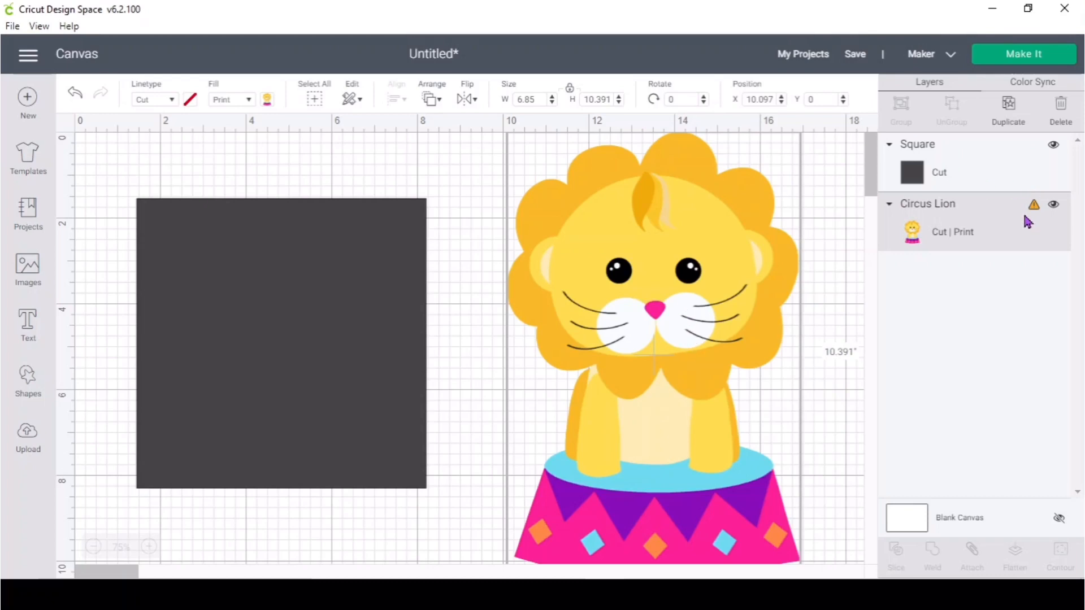
mouse_move(1035, 207)
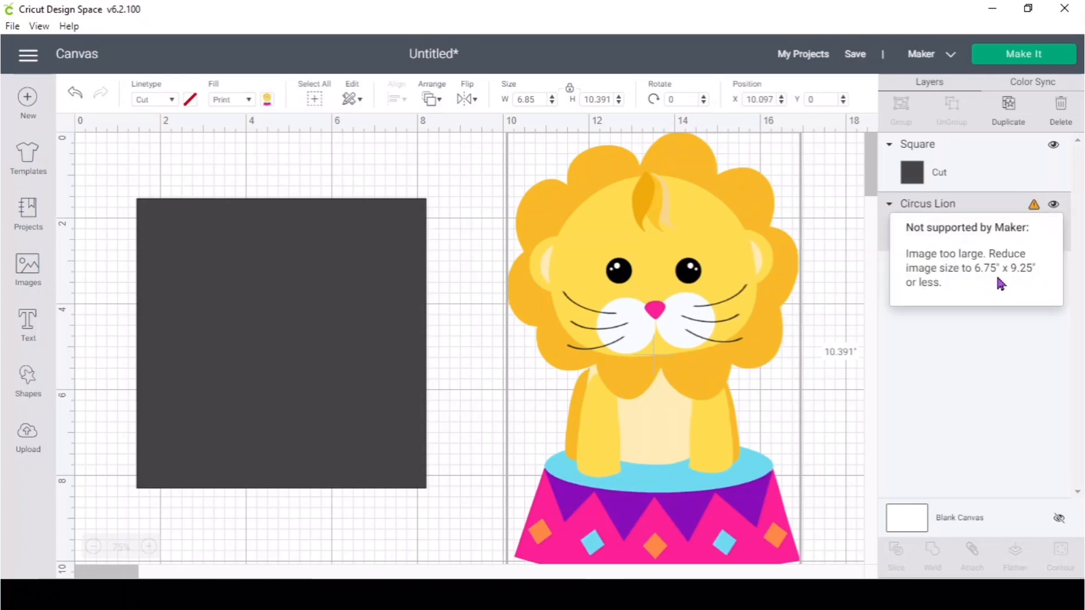
left_click(363, 291)
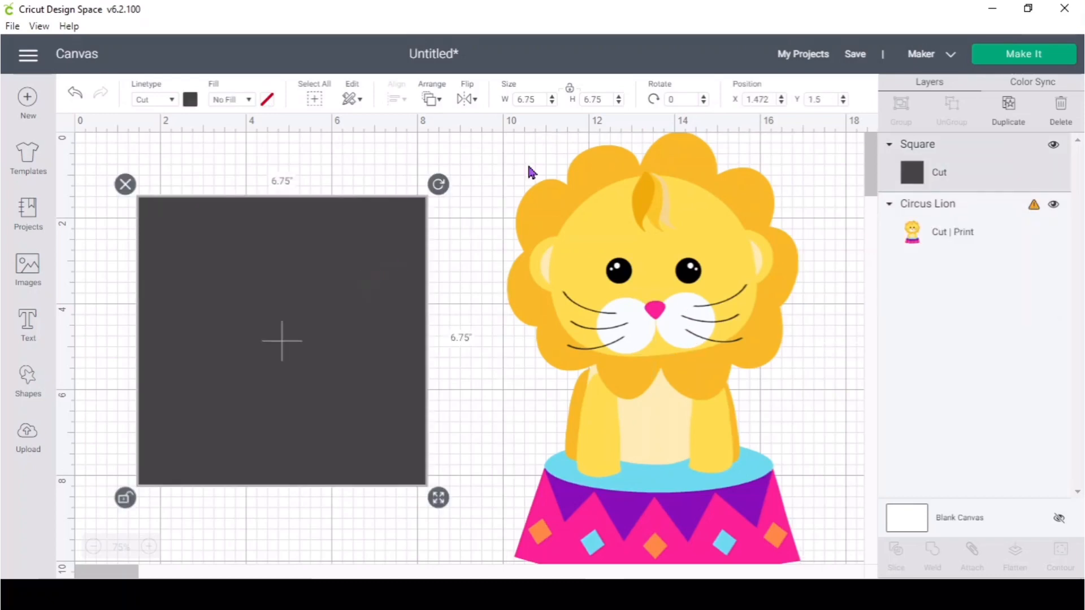
left_click(598, 99)
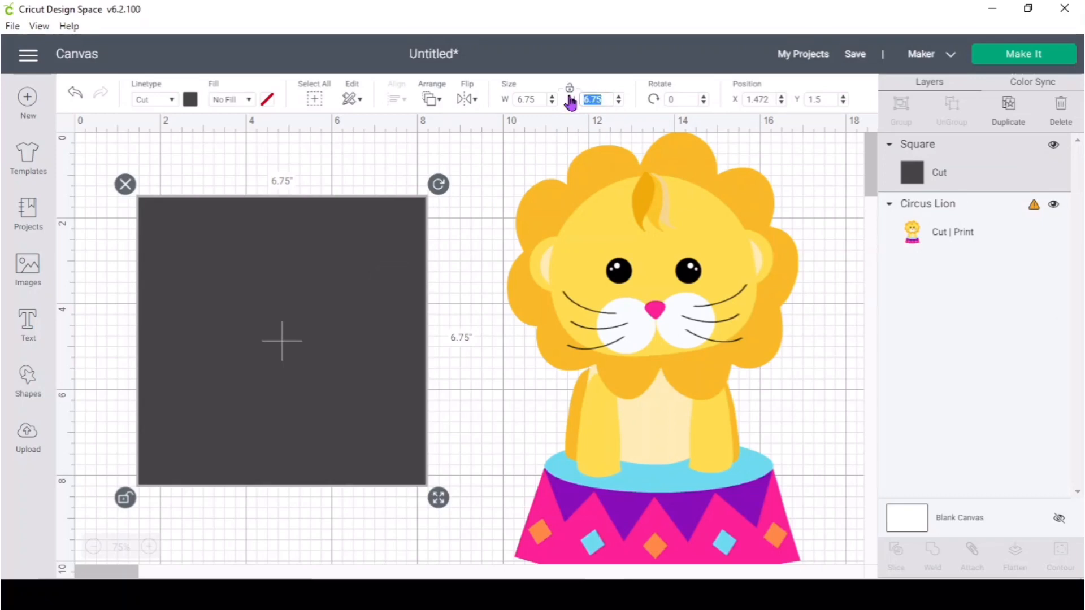
type("9.25")
key("Return")
left_click_drag(343, 257, 393, 216)
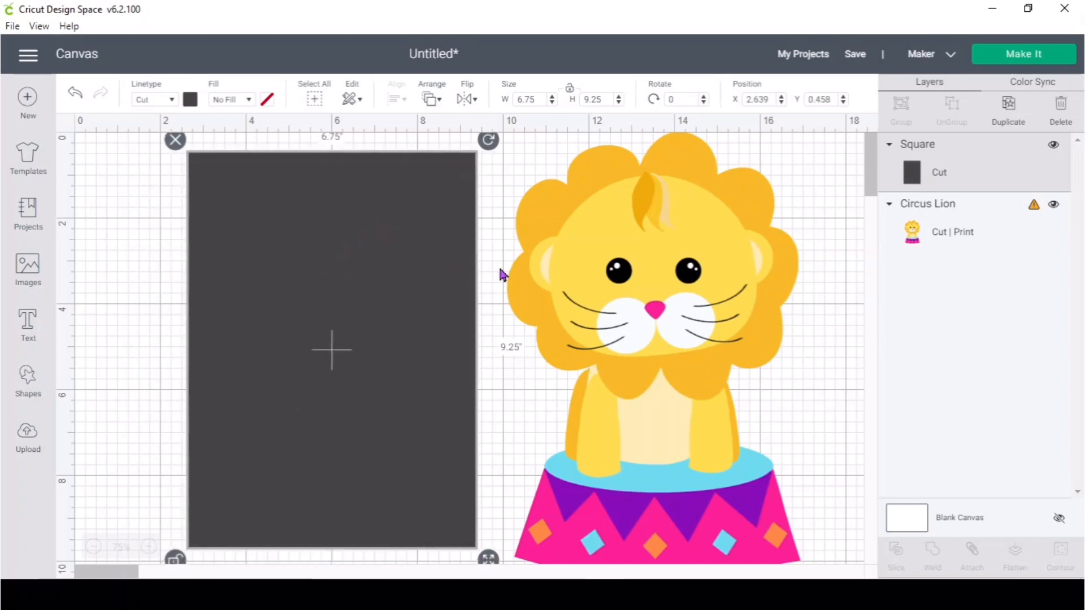
- Shrink the lion to about 5.21 × 7.91 inches, place it over the dark rectangle and bring it in front
left_click(507, 273)
scroll(798, 467, "down", 3)
left_click_drag(813, 467, 743, 364)
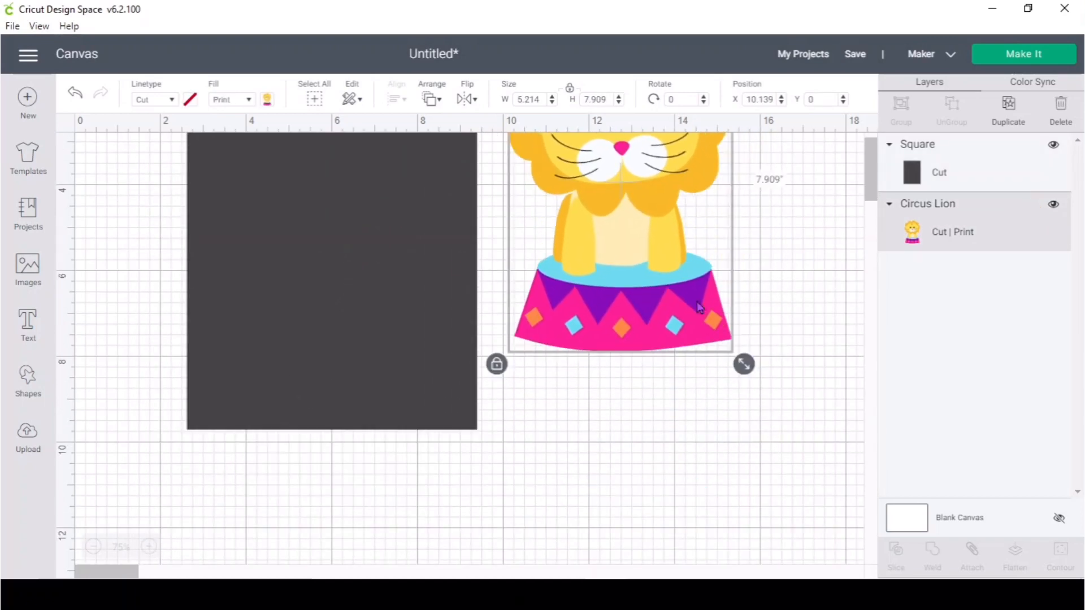
left_click_drag(699, 308, 421, 372)
scroll(439, 181, "up", 3)
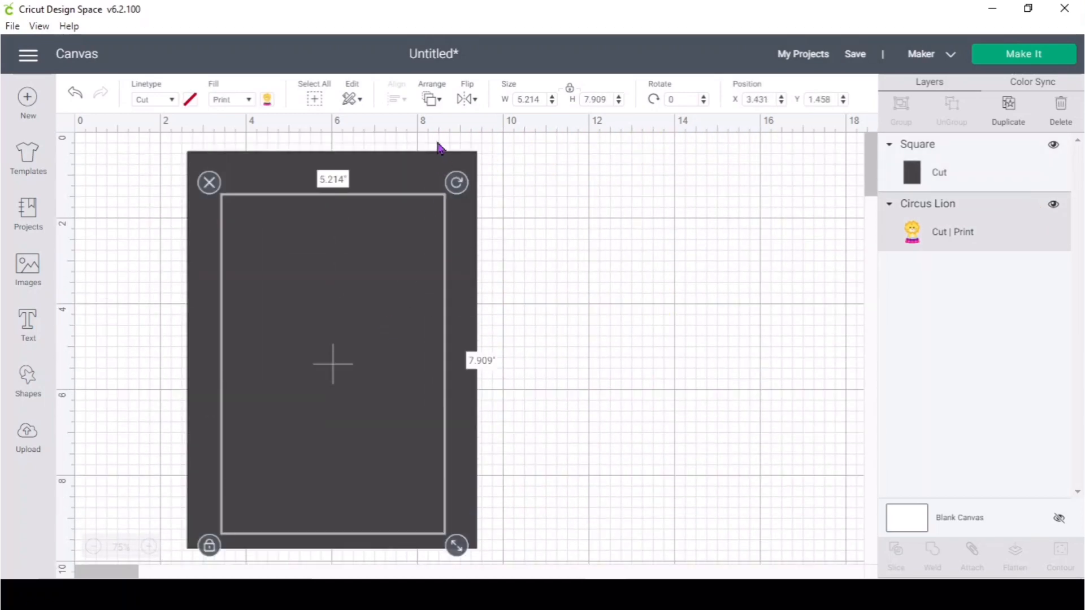
left_click(428, 98)
left_click(491, 183)
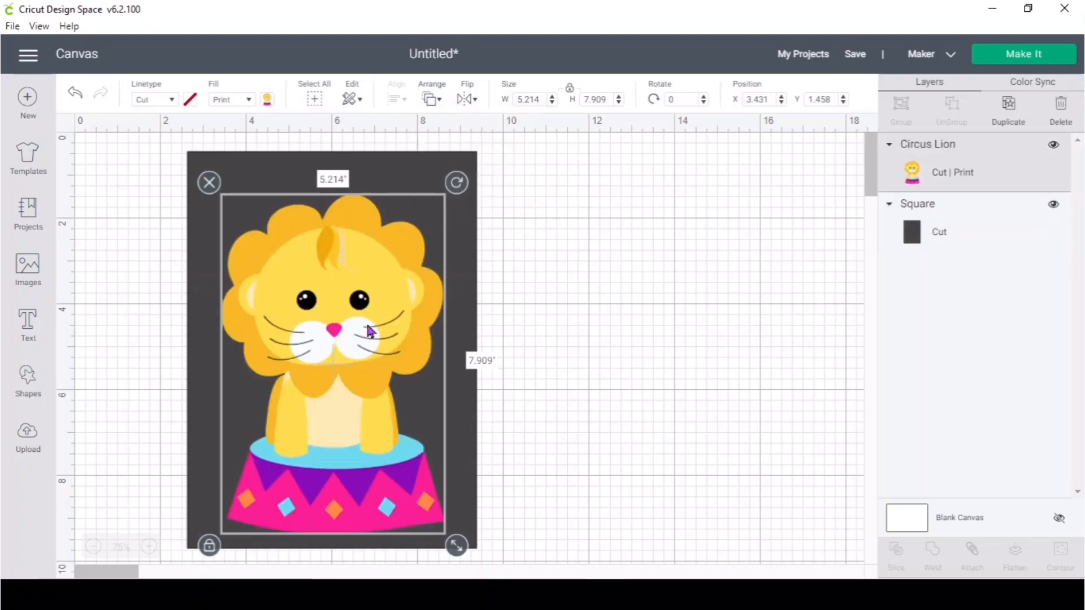
- Enlarge the lion to about 6.08 × 9.23 inches and centre it so it fills the rectangle's height
left_click_drag(357, 330, 337, 292)
left_click_drag(437, 508, 481, 539)
left_click_drag(398, 485, 391, 484)
left_click_drag(464, 555, 473, 563)
left_click_drag(408, 516, 412, 516)
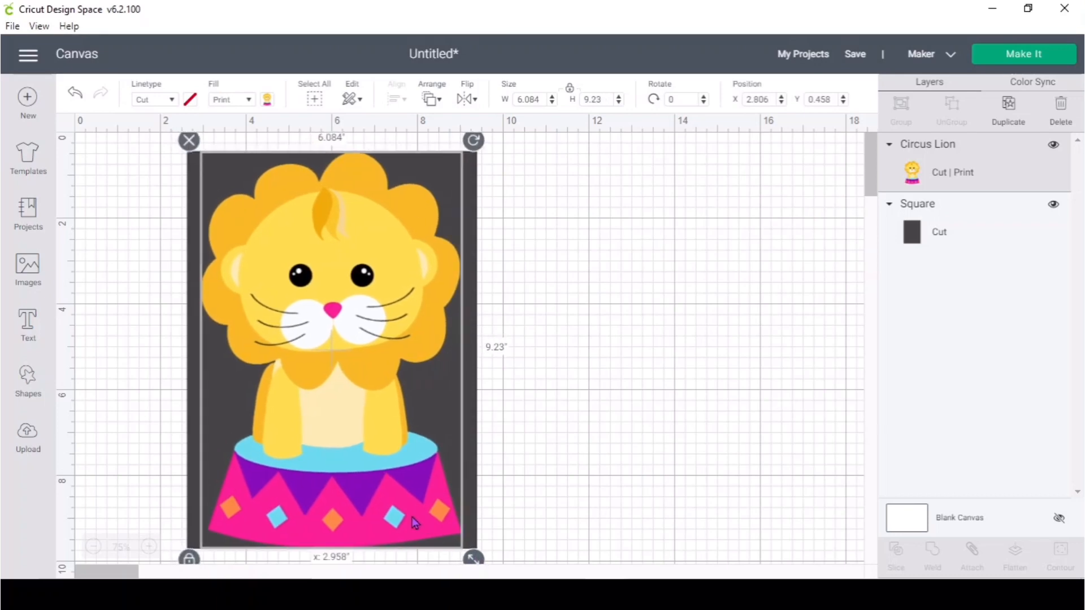
- Hide the square layer, inspect the full-size lion on the cutting mat and return to the canvas
left_click(1052, 206)
left_click(1051, 56)
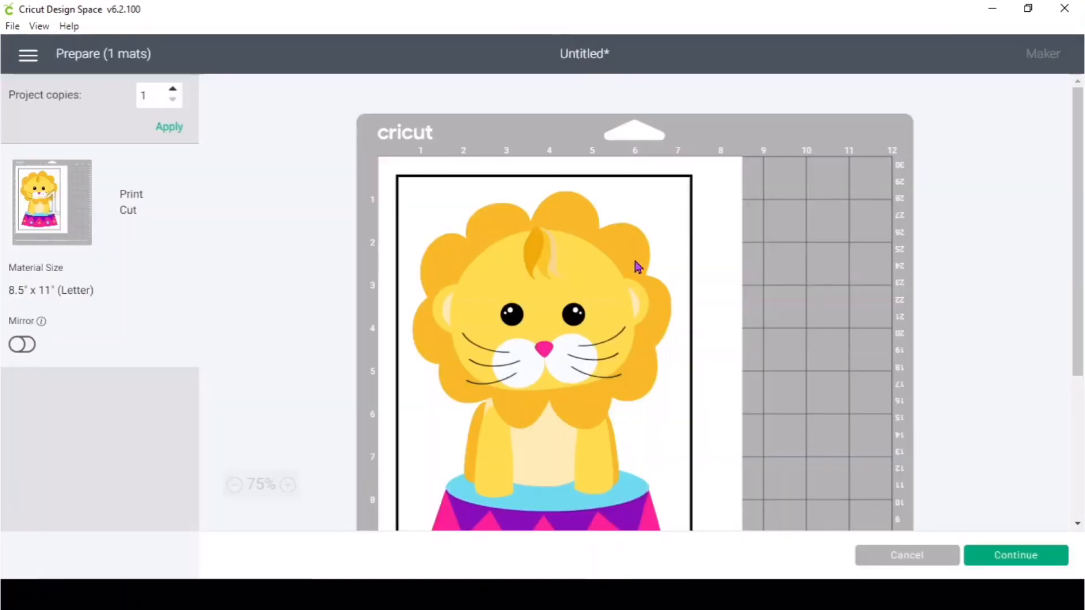
scroll(635, 261, "down", 2)
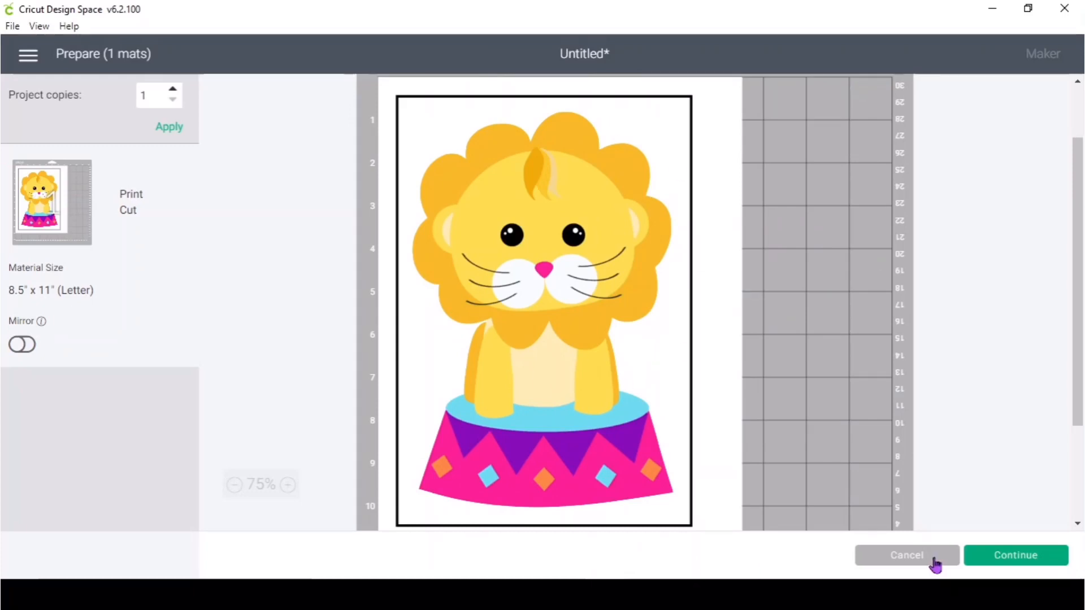
left_click(933, 560)
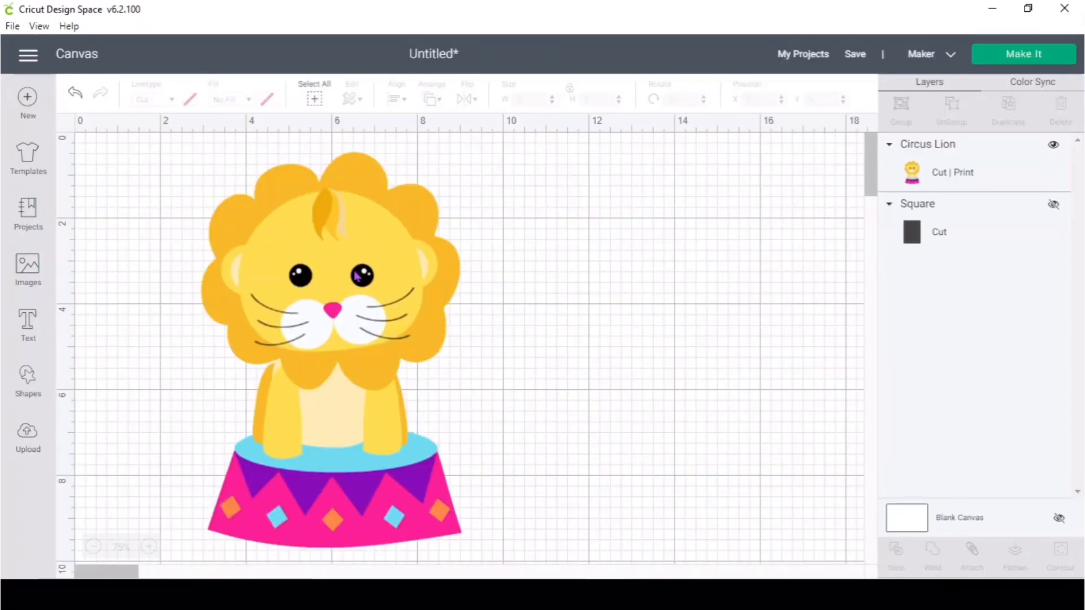
- Show the square layer again and shrink the lion to about 3.85 × 5.84 inches, placed in the rectangle's upper half
left_click_drag(357, 277, 644, 258)
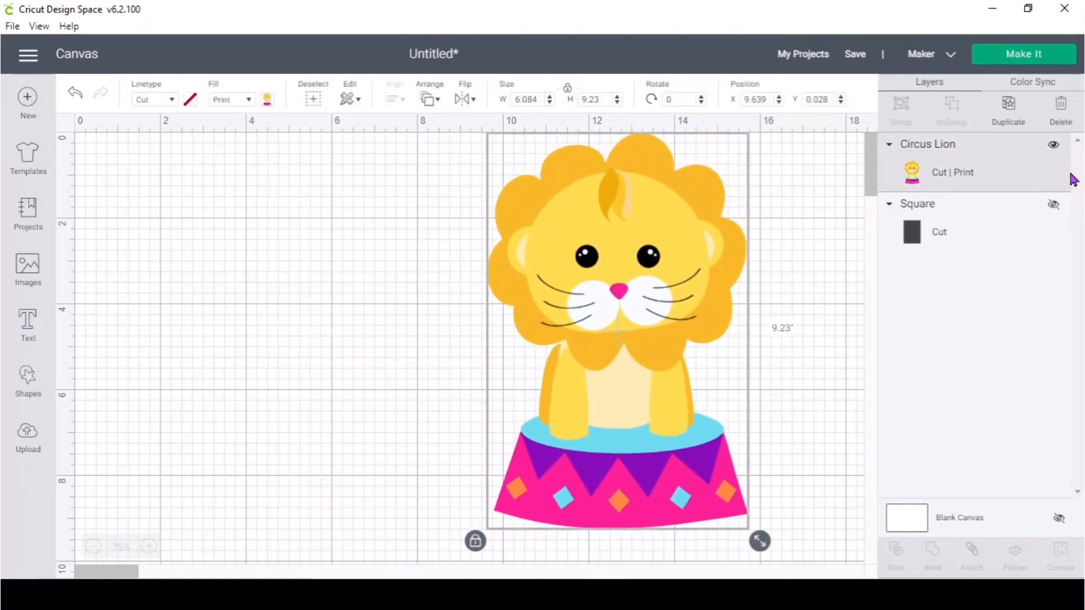
left_click(1054, 204)
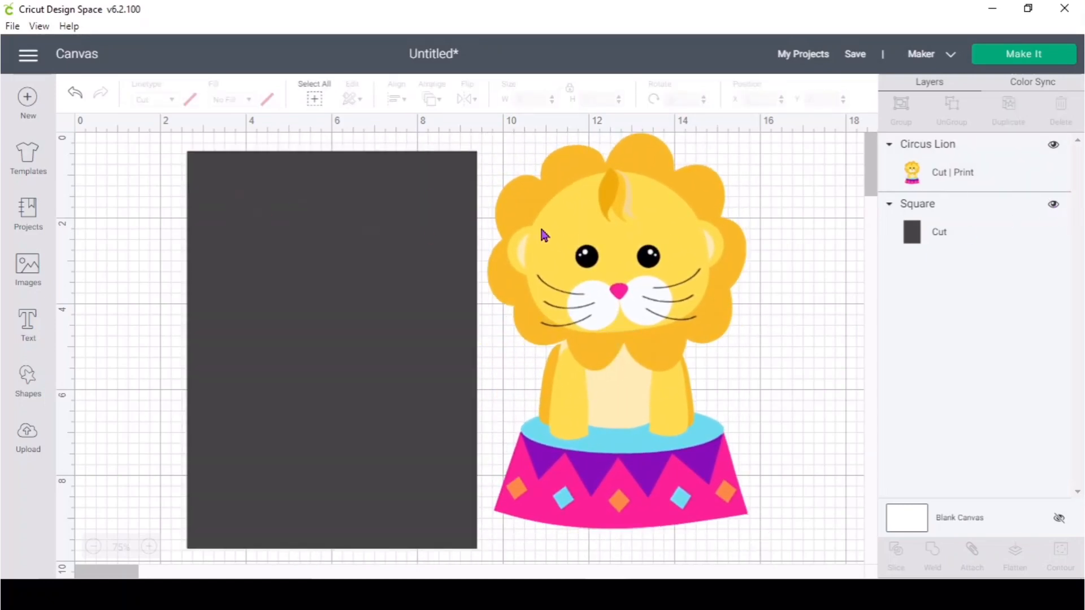
left_click(541, 233)
left_click_drag(761, 538, 697, 443)
left_click_drag(531, 336, 245, 338)
left_click_drag(345, 202, 376, 273)
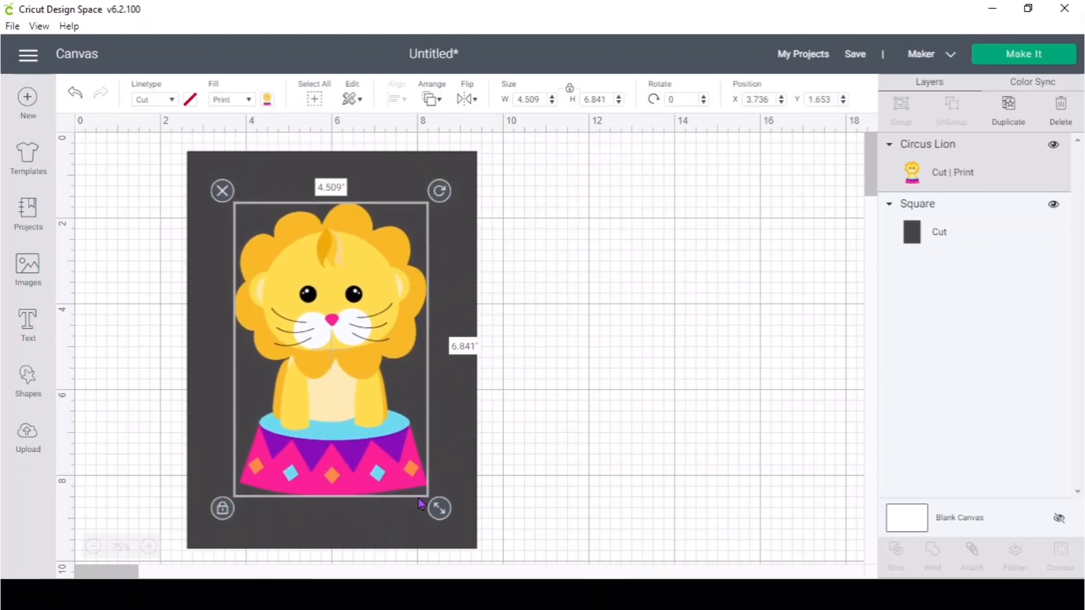
left_click_drag(440, 515, 411, 471)
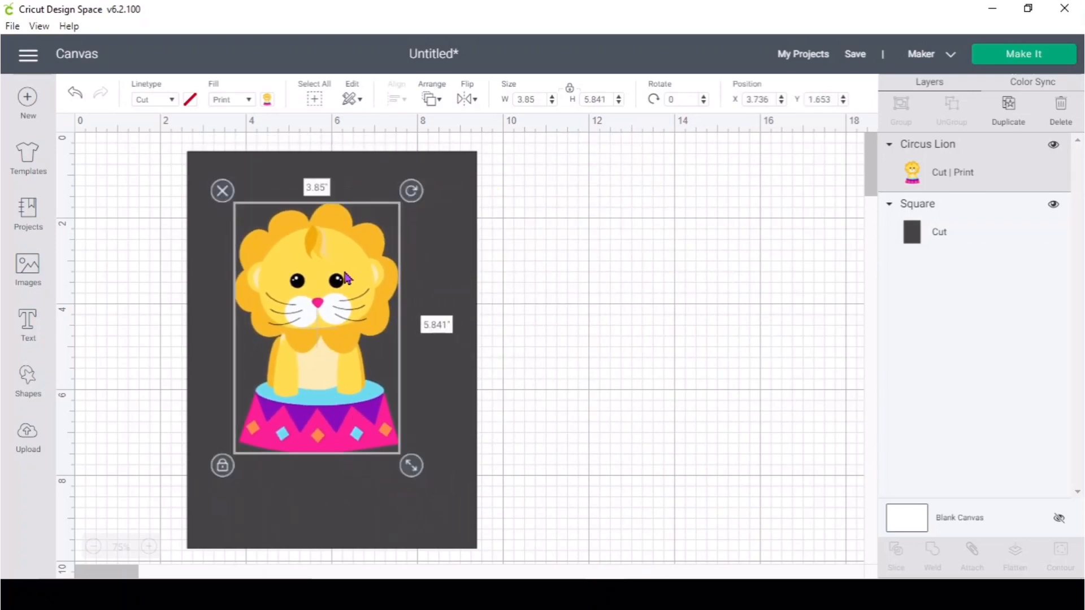
left_click_drag(363, 256, 380, 219)
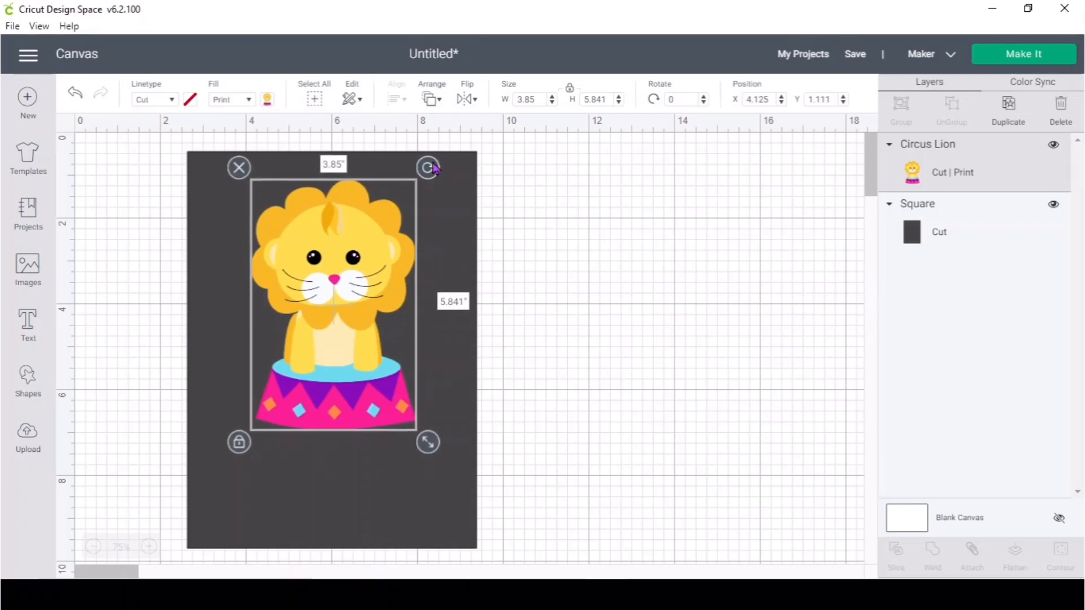
- Rotate the lion about 90 degrees and enlarge it to about 4.28 × 6.49 inches to span the rectangle's width
left_click_drag(433, 167, 414, 302)
left_click_drag(180, 335, 153, 353)
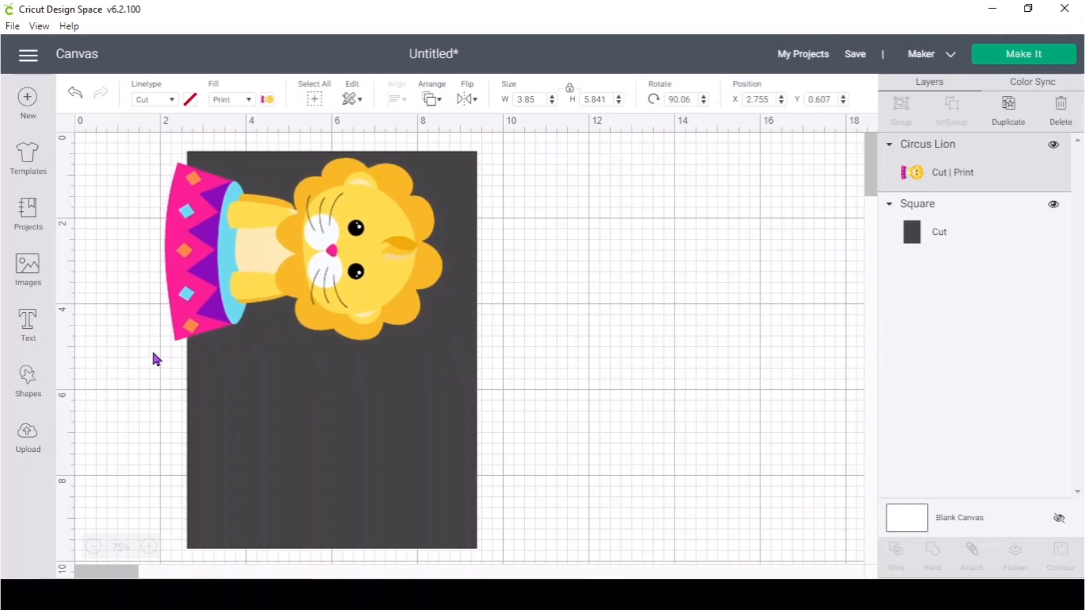
left_click_drag(210, 299, 250, 302)
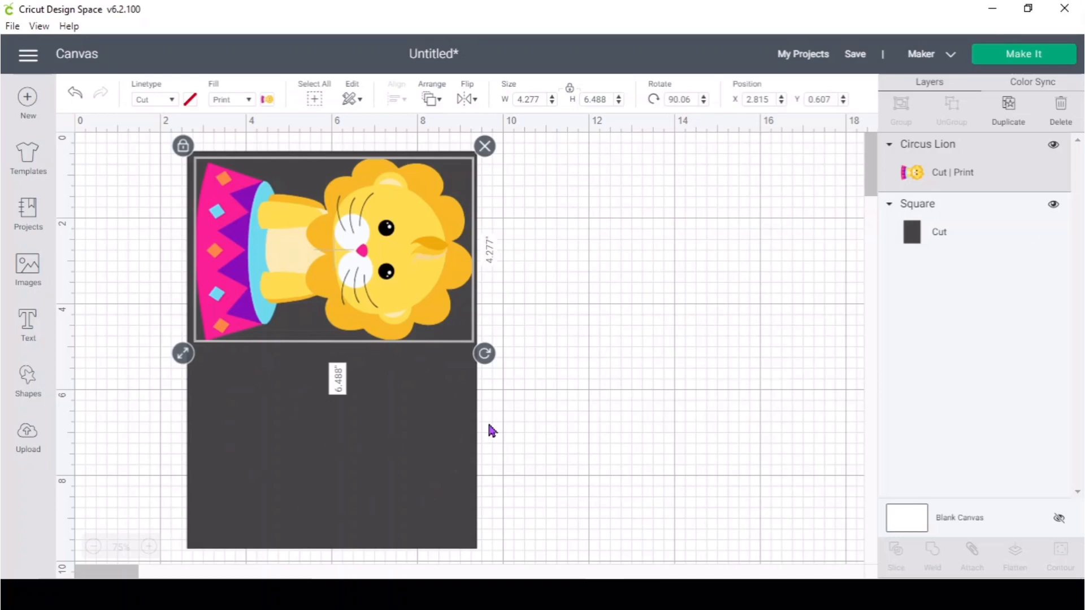
- Hide the square layer, open the cutting mat preview and move the lion to the sheet's upper-left corner
left_click(402, 472)
left_click(1055, 205)
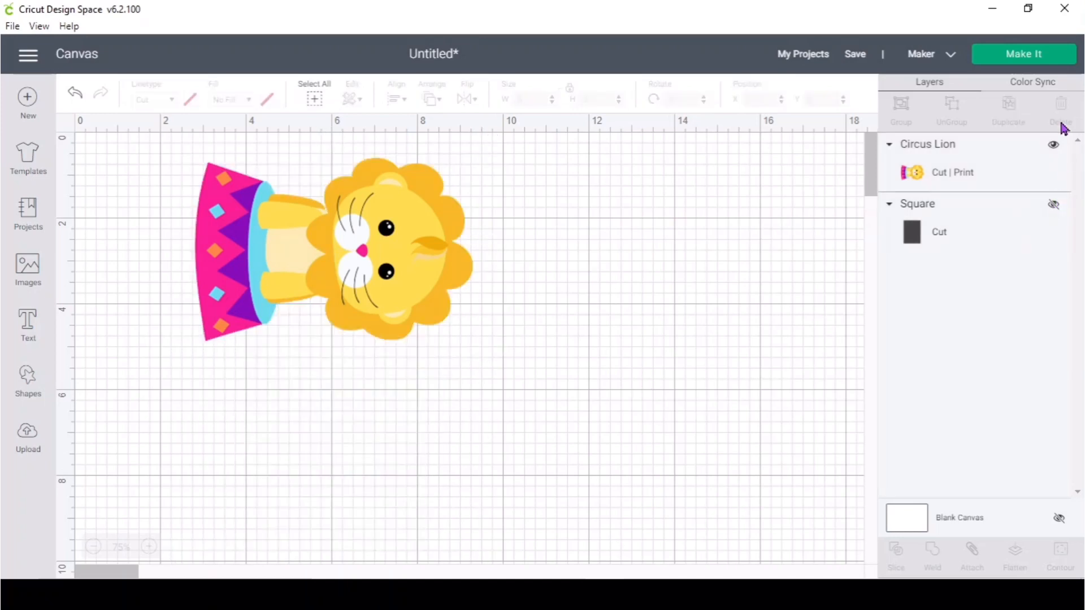
left_click(1041, 54)
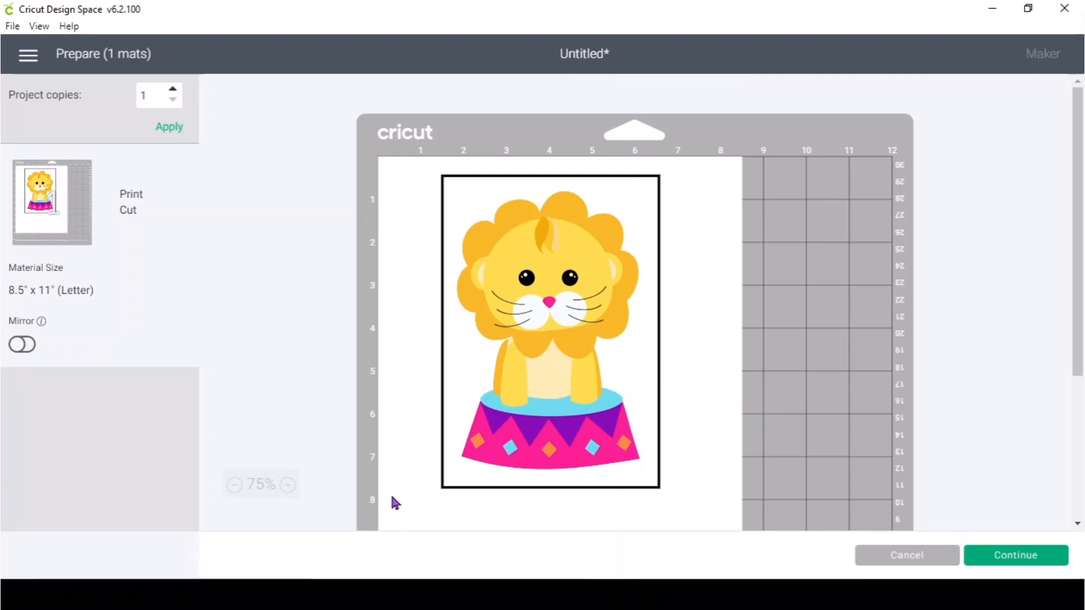
left_click_drag(573, 327, 376, 145)
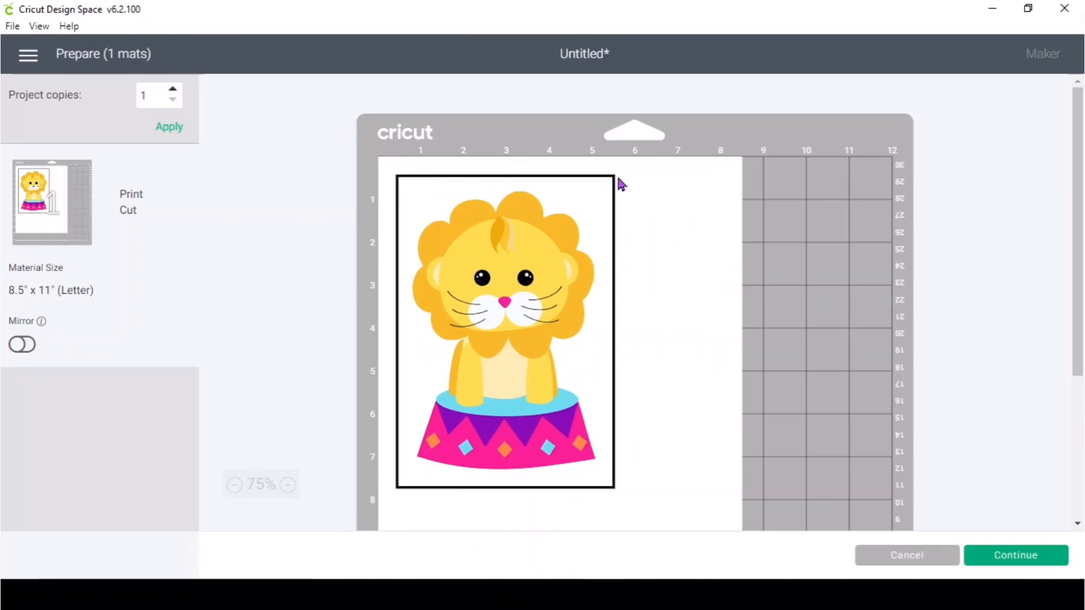
scroll(700, 470, "down", 3)
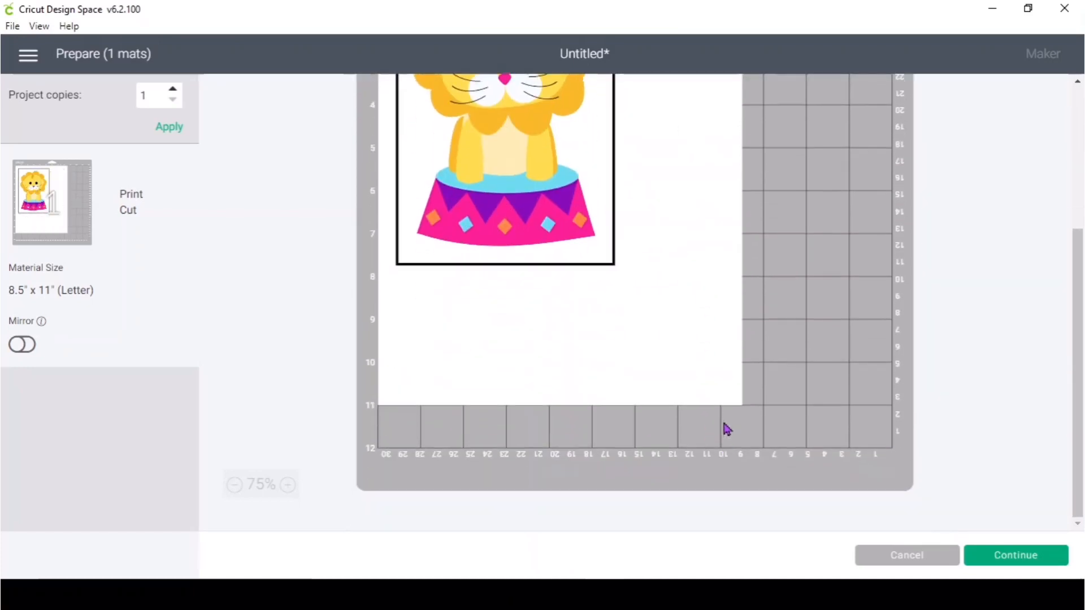
- Inspect the lion's placement on the whole letter-size sheet in the mat preview and return to the canvas
scroll(686, 285, "up", 3)
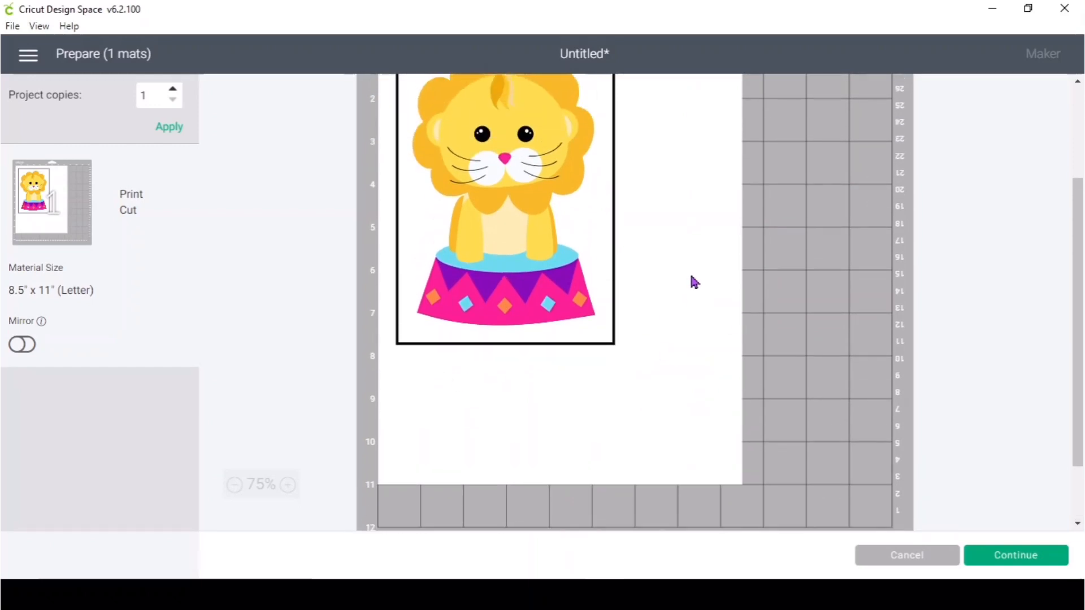
scroll(701, 382, "down", 3)
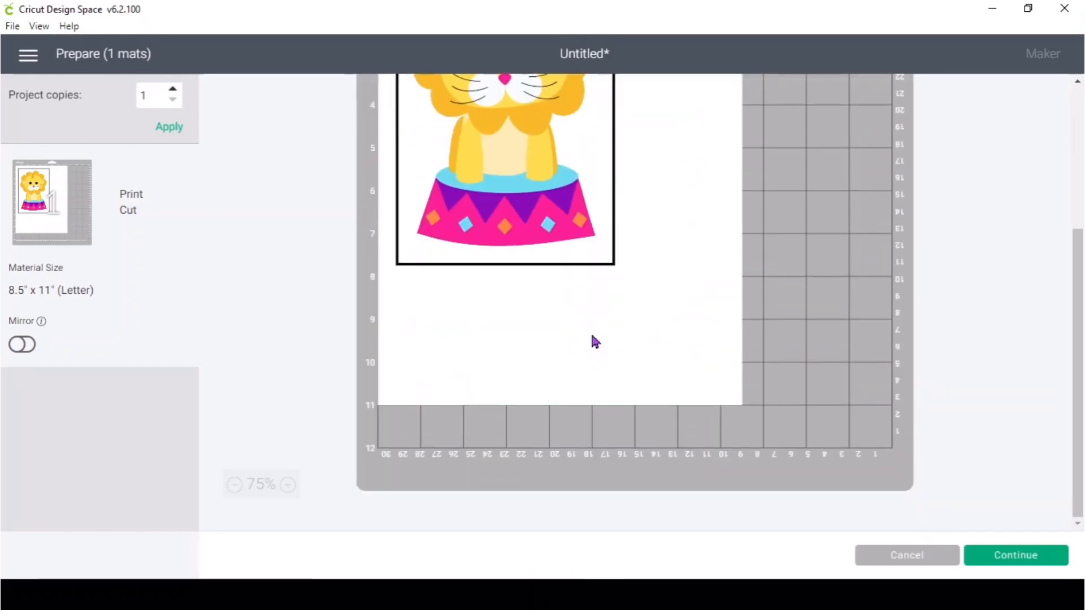
scroll(691, 226, "up", 3)
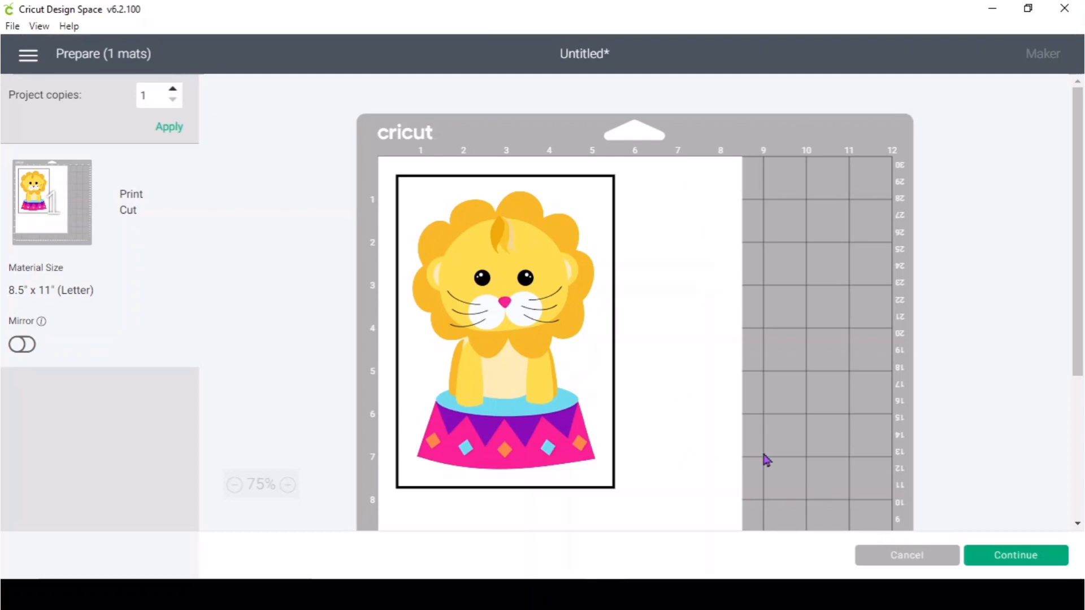
left_click(899, 560)
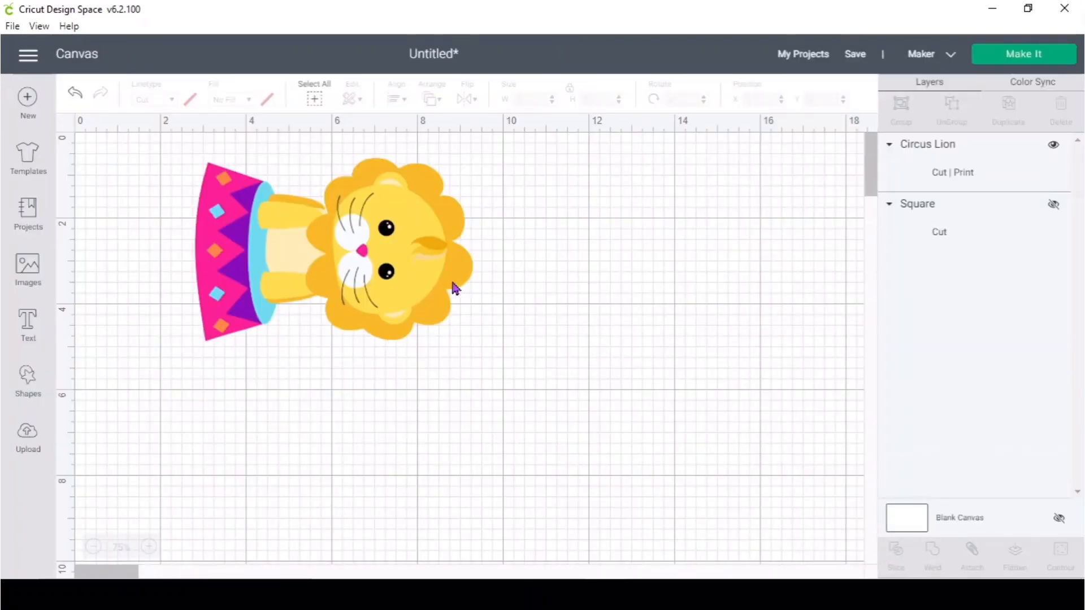
- Show the square layer again and shrink the lion to about 2.83 × 4.29 inches
left_click(386, 270)
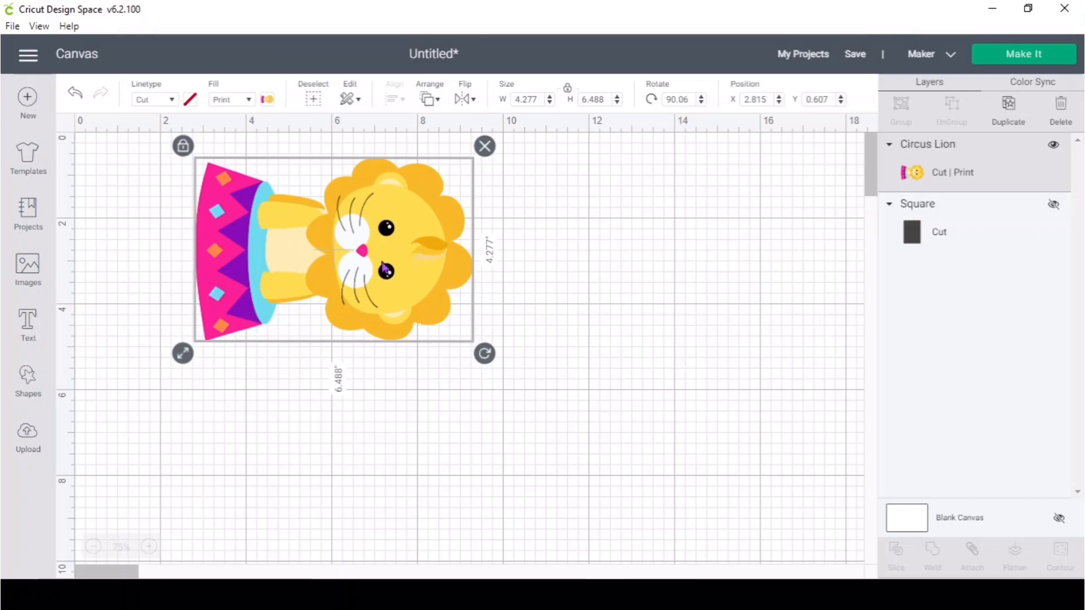
left_click(1053, 204)
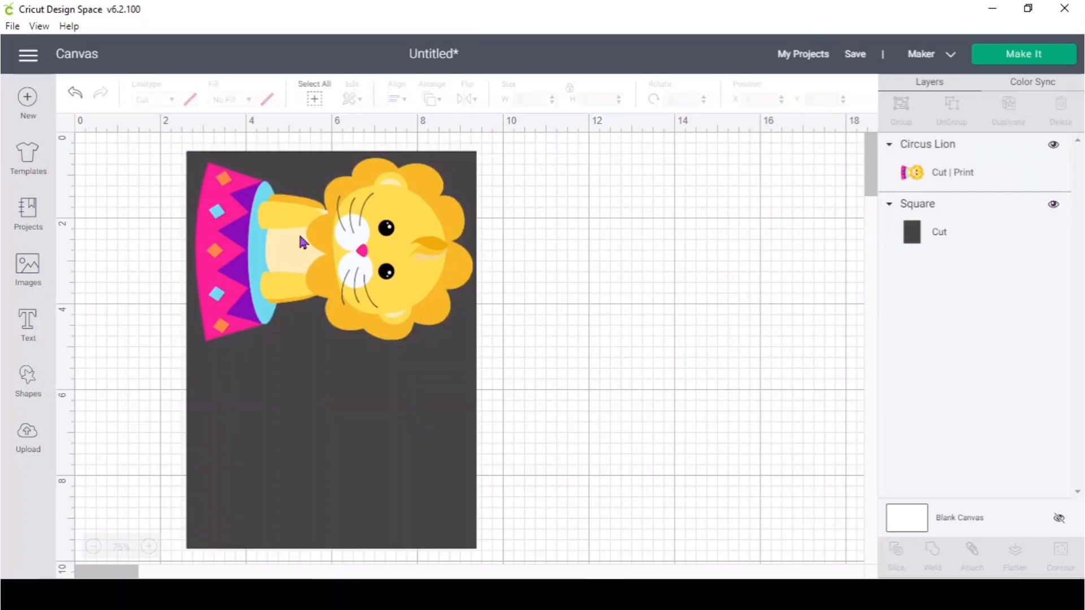
left_click(365, 257)
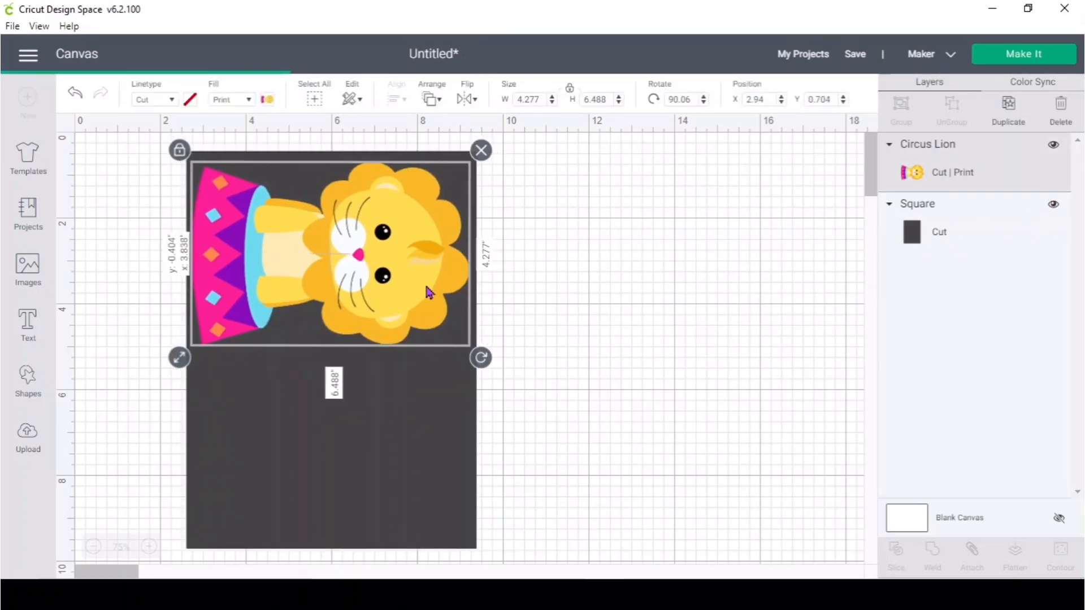
left_click_drag(431, 285, 427, 278)
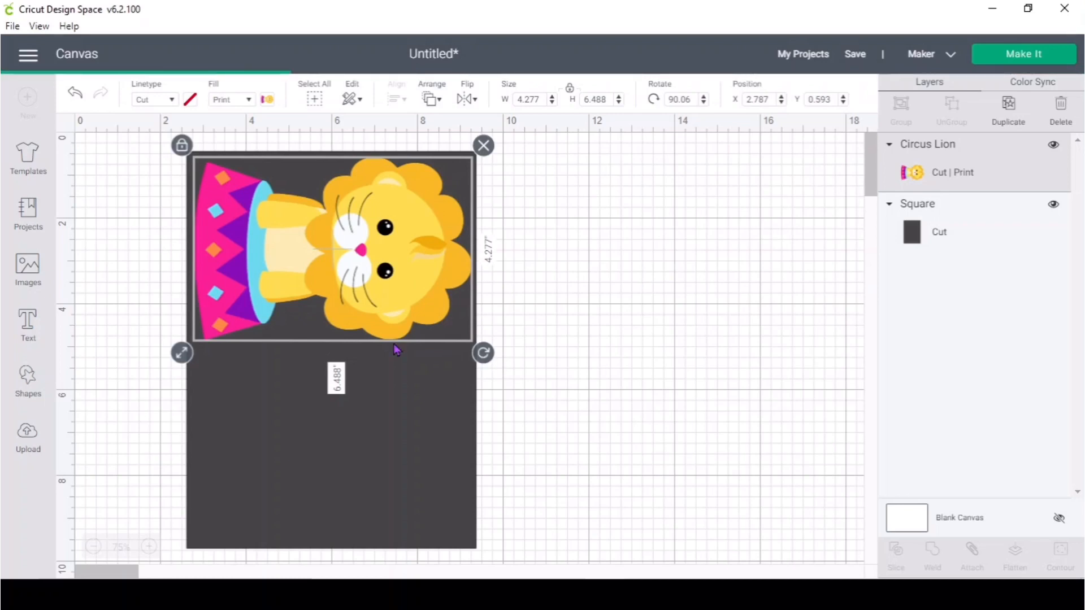
left_click_drag(180, 355, 274, 287)
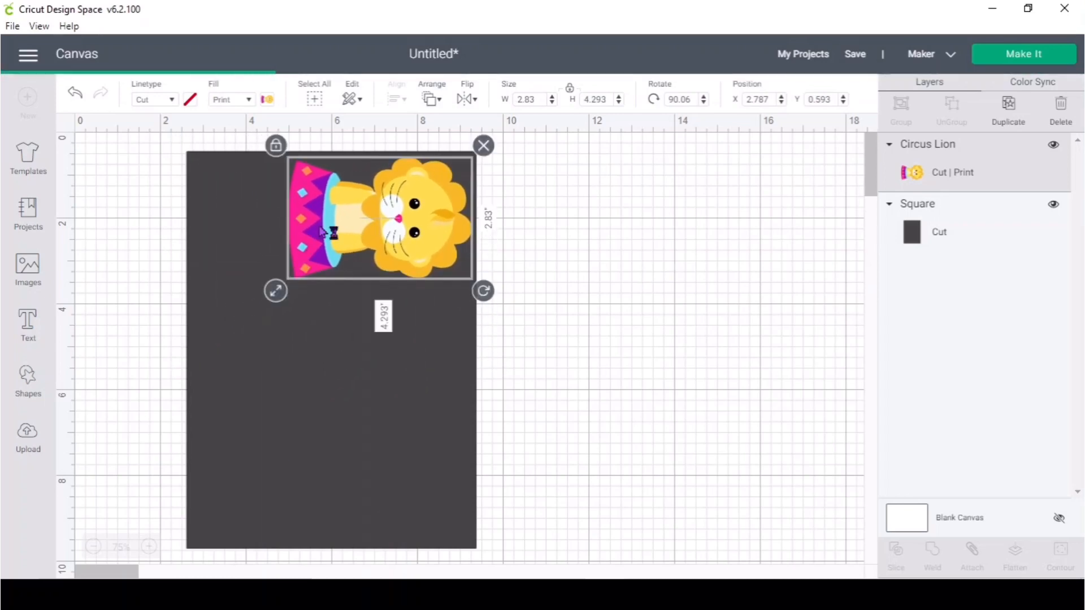
- Rotate the lion back upright and move it into the guide rectangle's upper-left corner
left_click_drag(319, 232, 247, 253)
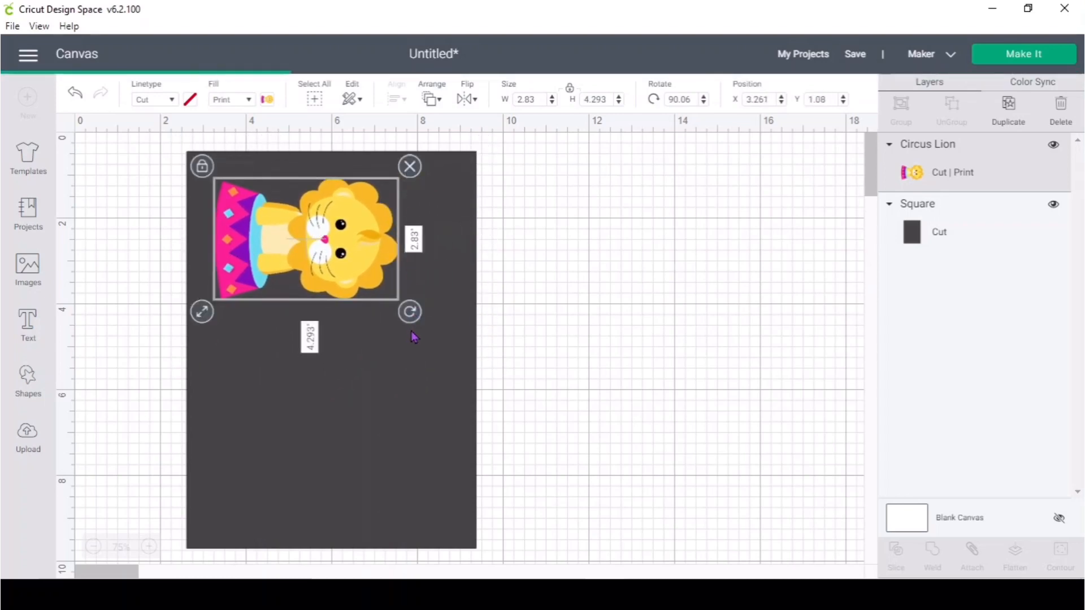
left_click_drag(410, 312, 355, 167)
left_click_drag(316, 225, 296, 249)
left_click_drag(339, 175, 304, 152)
- Find the floral logo sticker among the uploaded images with the search "logo" and insert it on the canvas
left_click(27, 436)
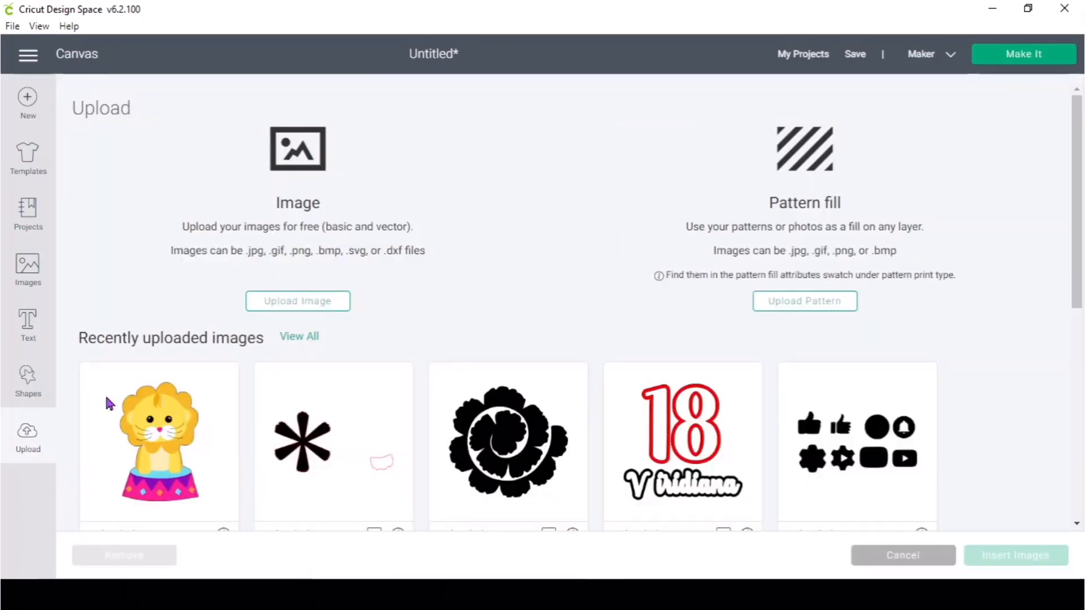
left_click(26, 270)
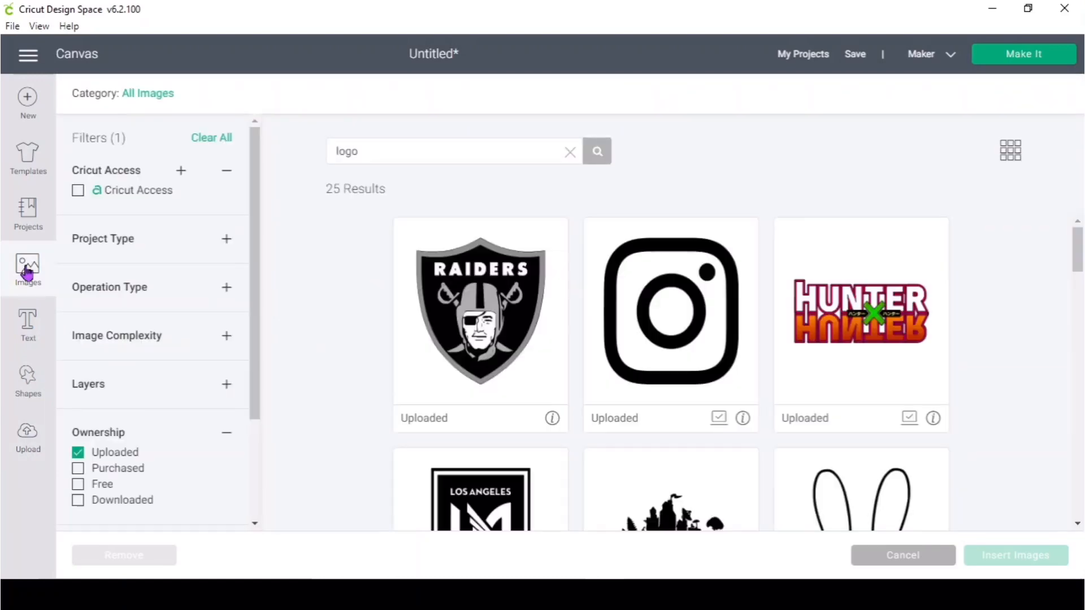
scroll(997, 383, "down", 5)
left_click(861, 374)
left_click(1016, 554)
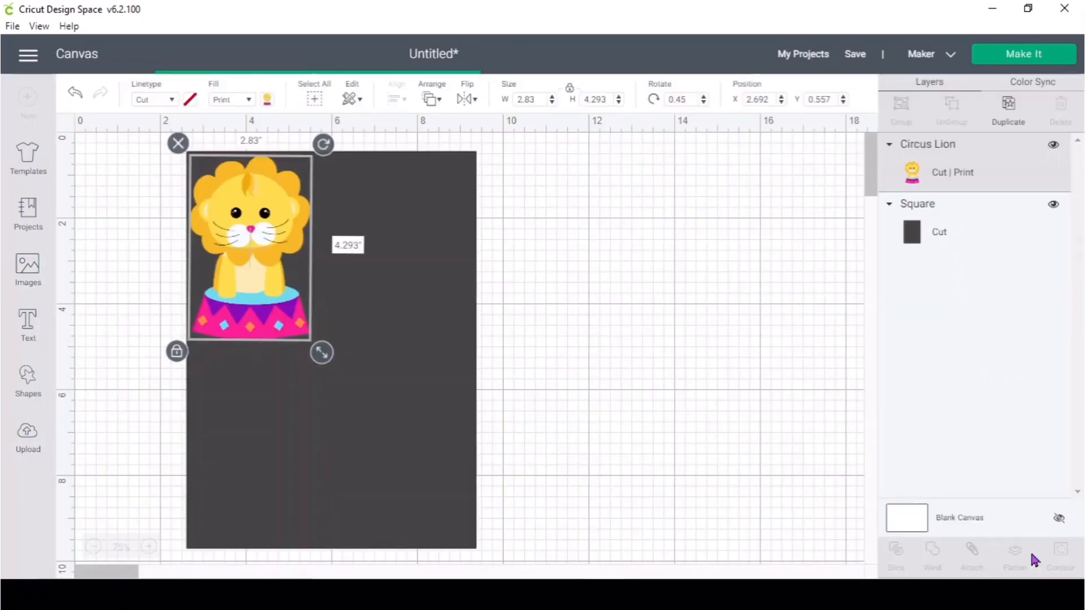
- Shrink the logo sticker to about 1.97 × 2.03 inches and place it in the guide rectangle's upper-right corner
left_click_drag(226, 254, 418, 246)
left_click_drag(470, 332, 412, 269)
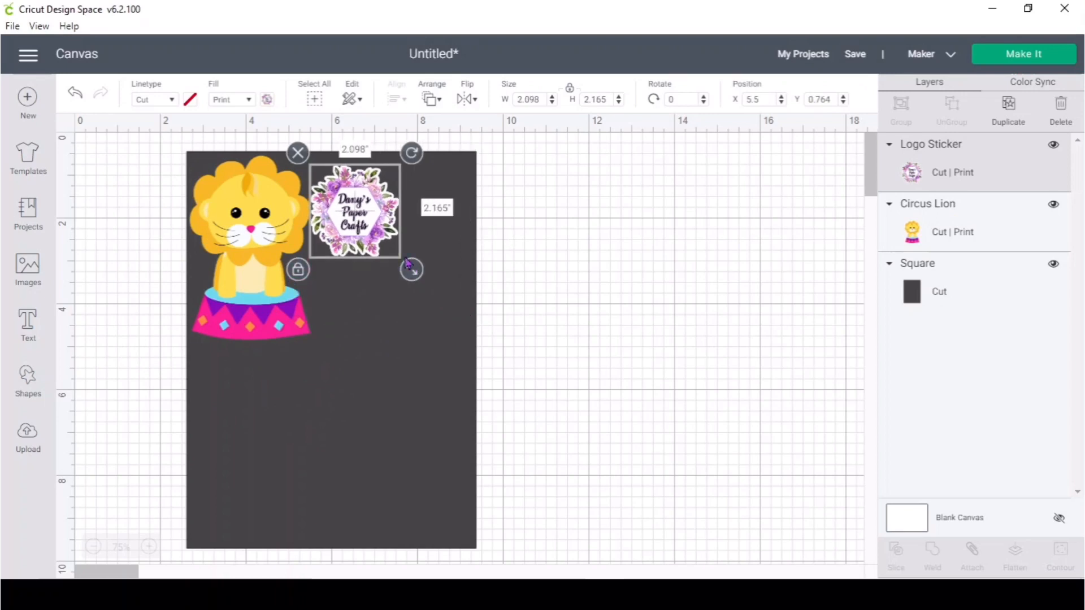
left_click_drag(353, 226, 428, 217)
left_click_drag(486, 262, 481, 257)
- Search the uploaded images for "mail" and insert the happy mail truck image
left_click(28, 434)
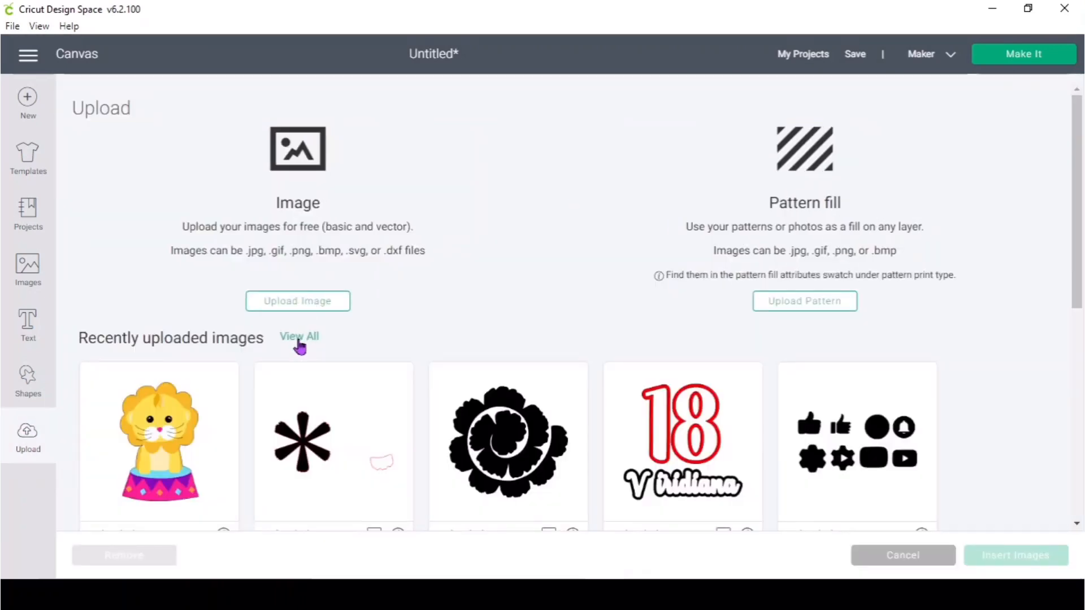
left_click(296, 338)
left_click(433, 148)
type("mail")
key("Return")
left_click(480, 317)
left_click(1015, 555)
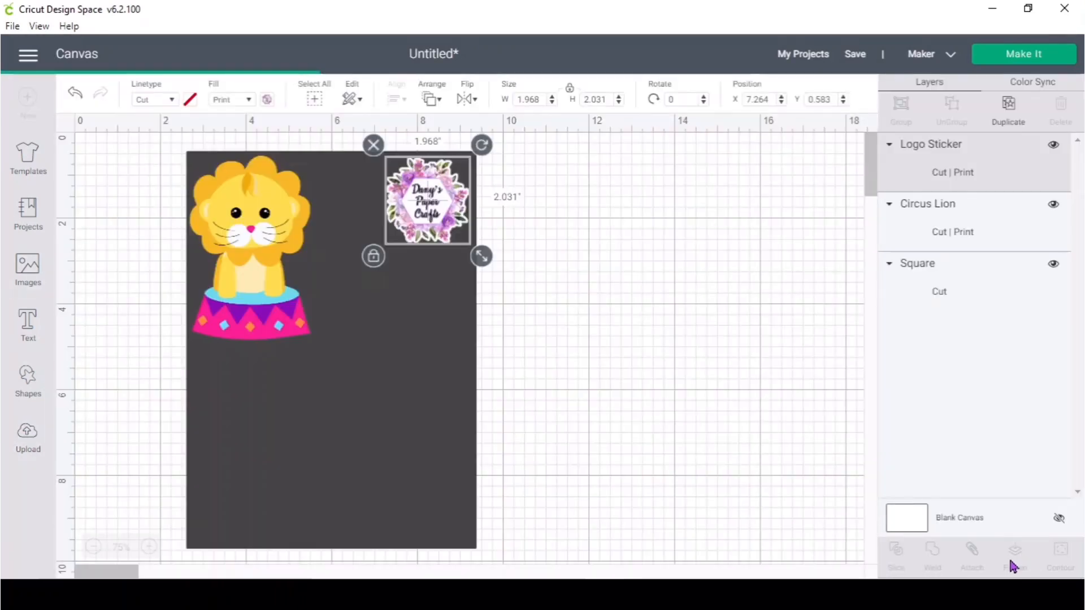
- Shrink the mail truck to about 2.23 × 1.62 inches, move it onto the guide rectangle and duplicate it twice
left_click_drag(226, 248, 623, 357)
left_click_drag(719, 440, 642, 383)
left_click_drag(602, 338, 414, 360)
left_click(992, 115)
left_click(984, 117)
- Duplicate the logo sticker and arrange both logos beside the lion, with one mail truck below them
left_click(432, 208)
left_click(1018, 114)
left_click_drag(436, 213, 351, 208)
left_click_drag(441, 204, 448, 205)
left_click(268, 243)
left_click_drag(362, 211, 402, 285)
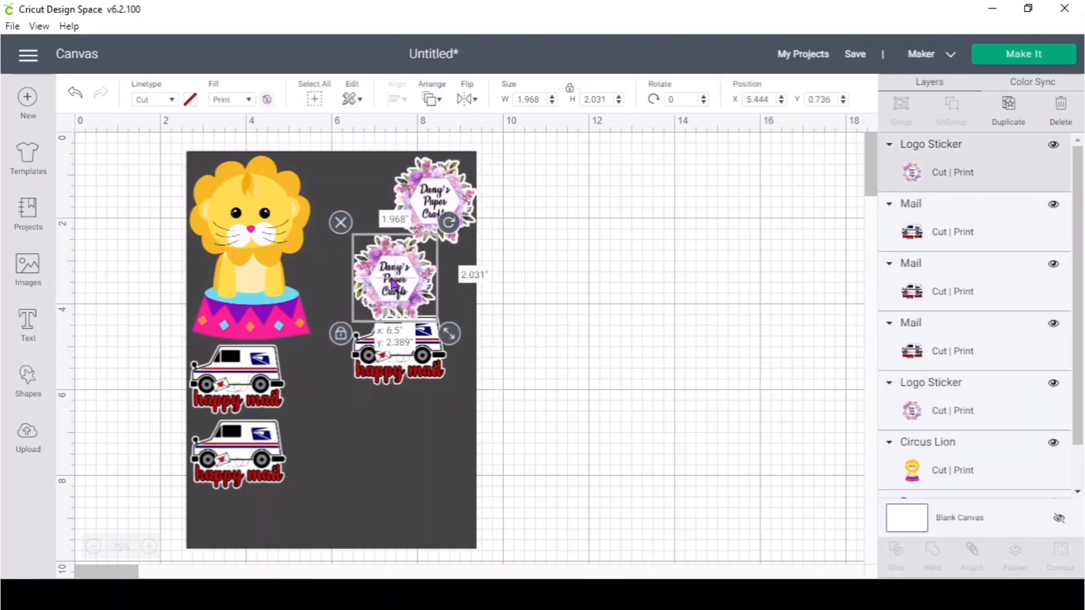
left_click_drag(441, 204, 371, 203)
left_click_drag(397, 284, 360, 295)
left_click_drag(401, 376, 350, 403)
- Add a square, unlock its proportions and stretch it to about 6.35 × 2.43 inches beside the guide rectangle
left_click(29, 379)
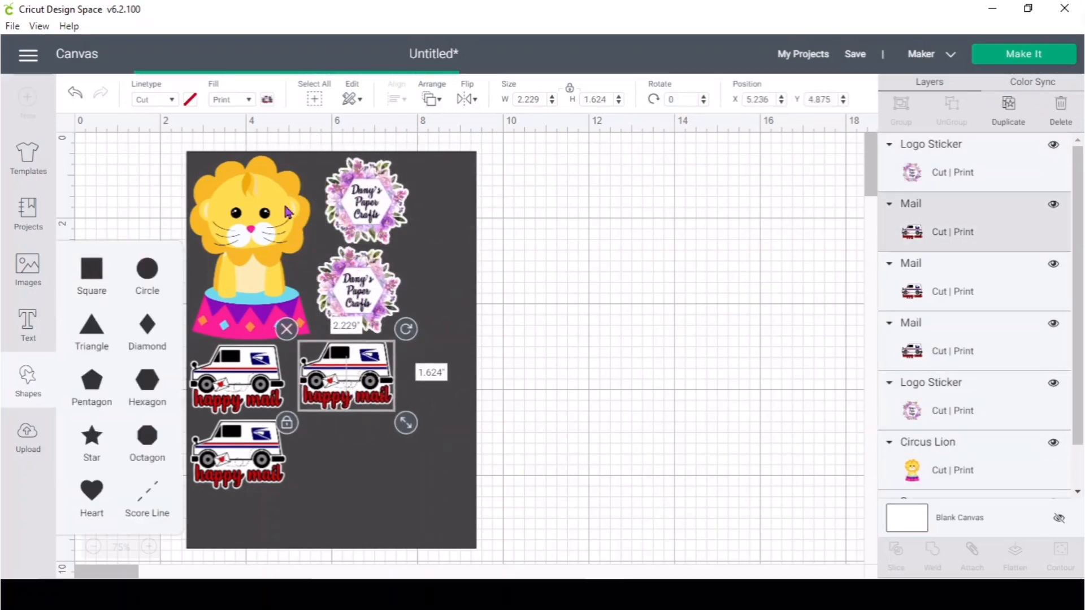
left_click(92, 267)
left_click(460, 431)
left_click_drag(618, 431, 844, 416)
left_click_drag(666, 350, 662, 410)
left_click_drag(838, 476, 751, 463)
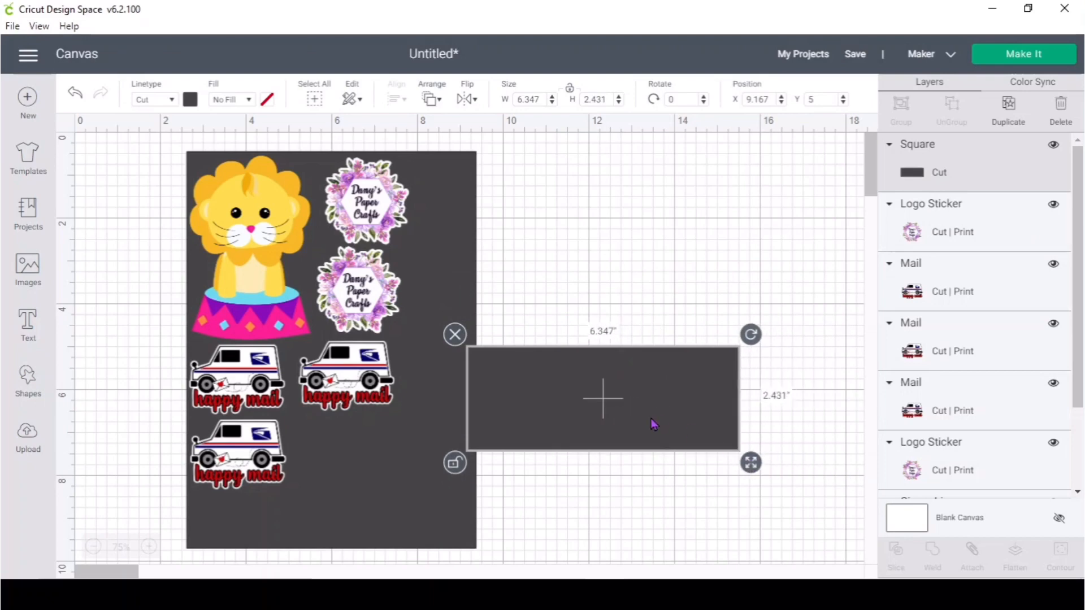
left_click_drag(652, 421, 670, 450)
- Add the two-line text "FRAGILE" and "HANDLE WITH CARE", move it below the guide rectangle and colour it dark red
left_click(28, 324)
type("FRAGILE")
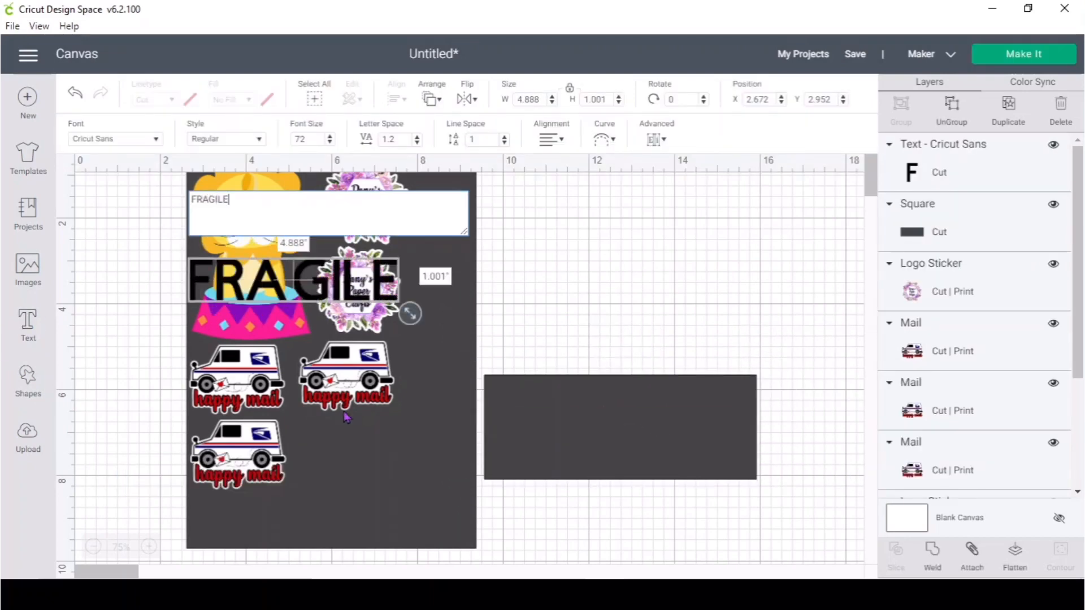
key("Return")
type("HANDLE WITH CARE")
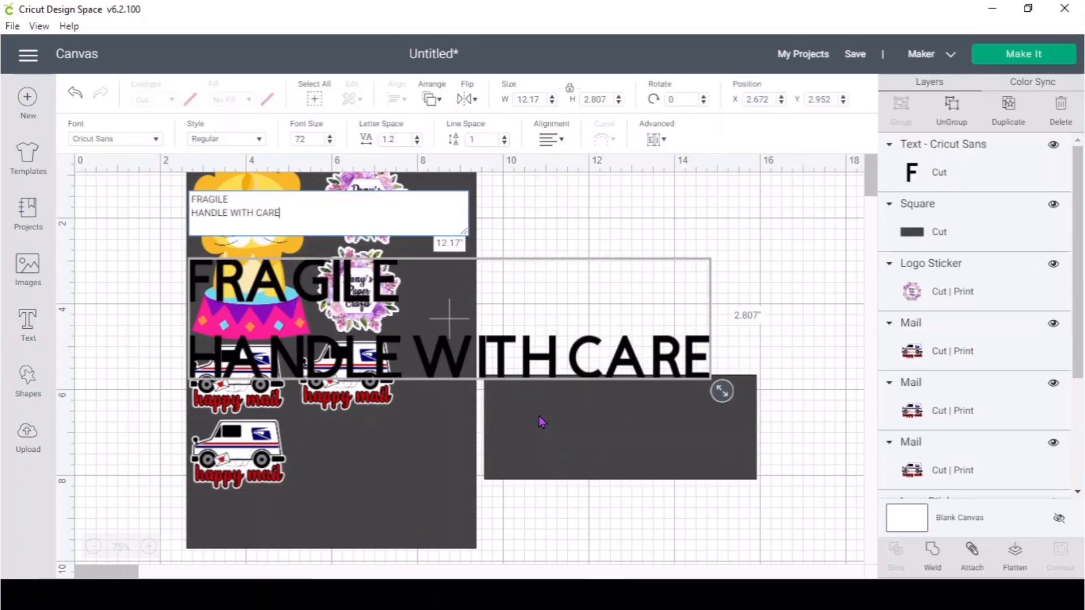
left_click_drag(451, 315, 652, 549)
scroll(627, 480, "down", 3)
left_click_drag(603, 373, 496, 508)
left_click(190, 100)
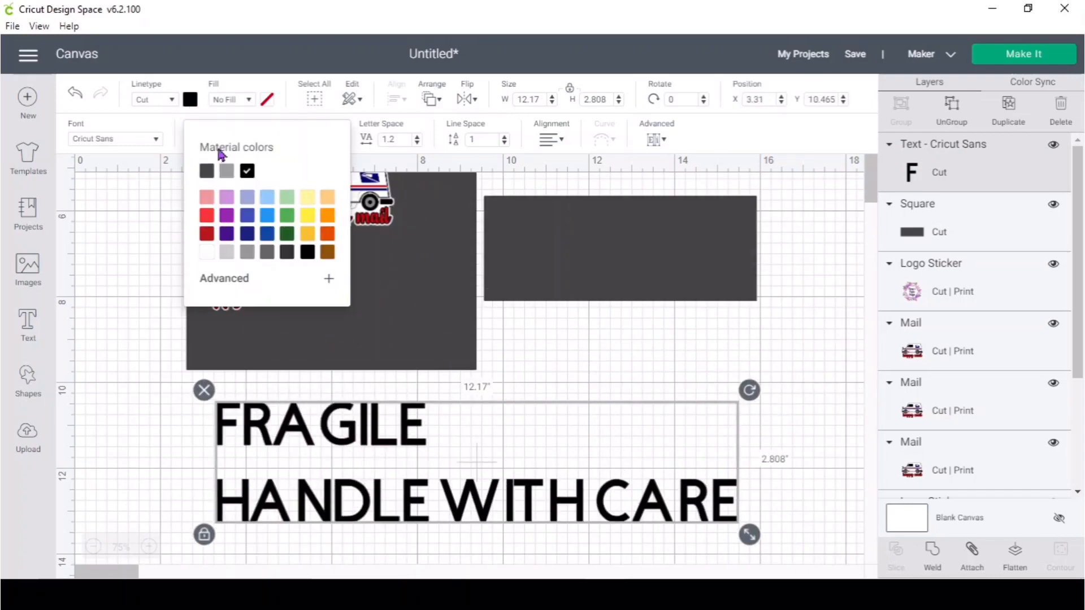
left_click(207, 234)
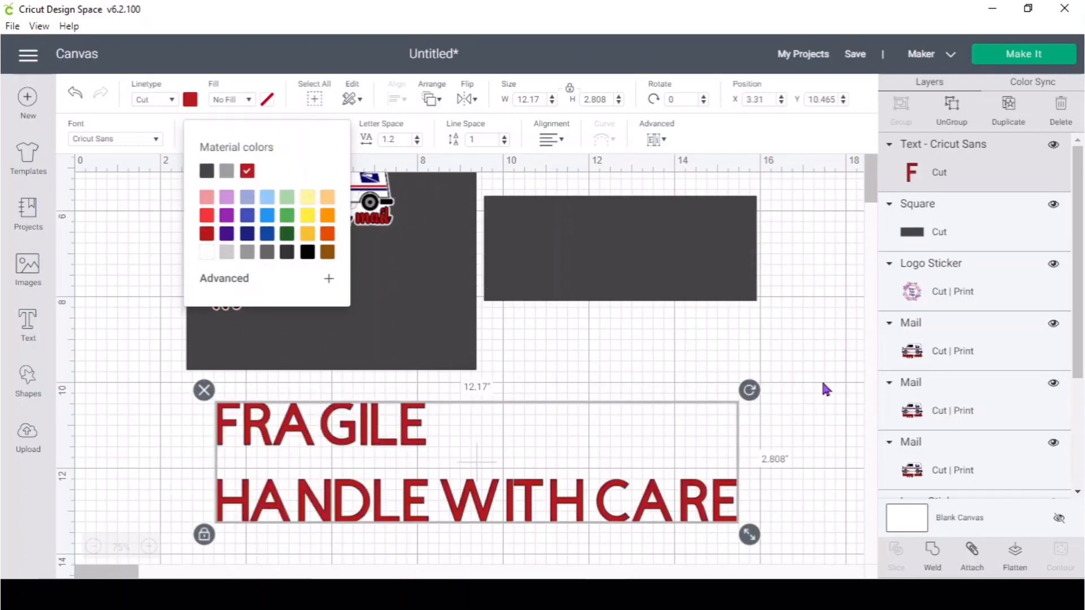
- Ungroup the text and resize its two lines to equal widths, with FRAGILE stacked closely above HANDLE WITH CARE
left_click(943, 116)
left_click_drag(437, 456, 740, 518)
left_click_drag(671, 448, 665, 410)
left_click_drag(730, 480, 746, 485)
left_click_drag(755, 536, 178, 425)
left_click_drag(732, 520, 515, 452)
- Colour the small rectangle white and fit the red text onto it at about 6.12 × 1.85 inches
left_click(622, 243)
left_click(190, 100)
left_click(247, 171)
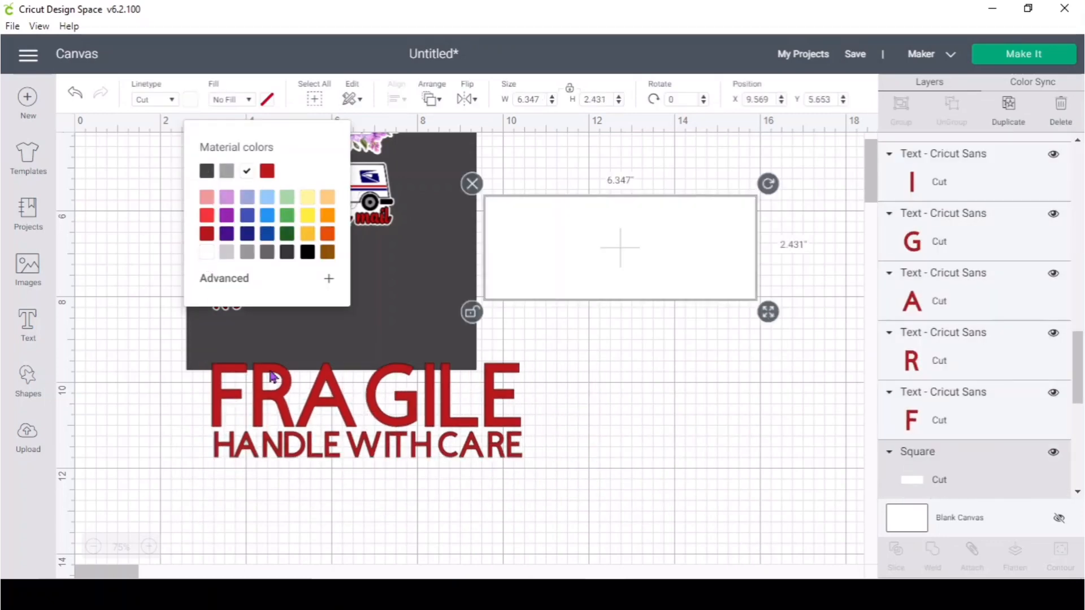
left_click_drag(576, 479, 219, 418)
left_click_drag(231, 413, 513, 258)
left_click_drag(813, 311, 765, 297)
left_click_drag(747, 278, 741, 284)
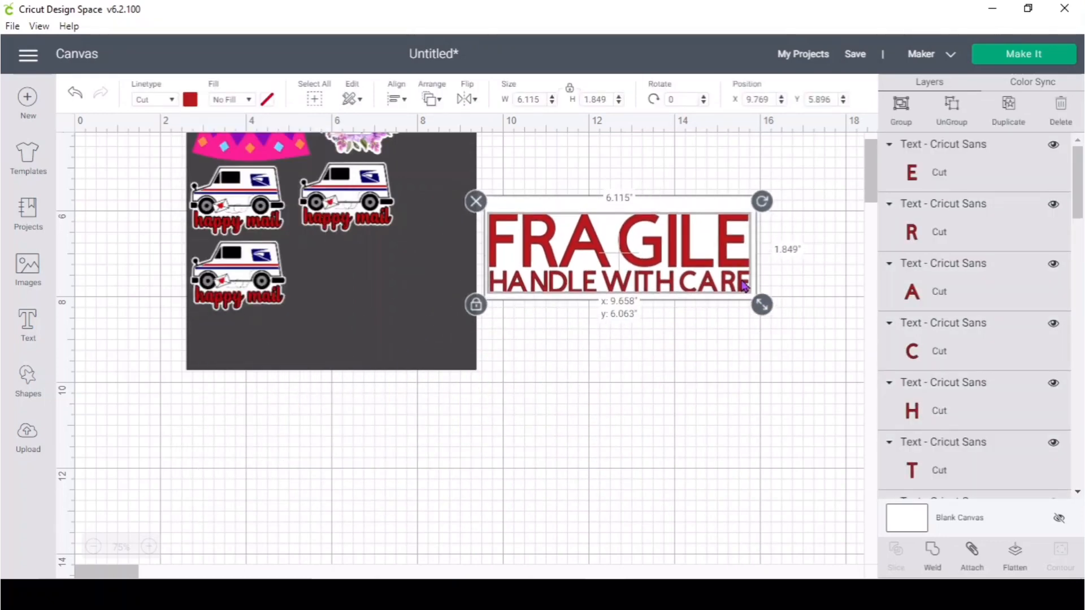
- Flatten the text and white rectangle into one label, about 2.20 × 0.84 inches, in the guide rectangle's lower-left corner
left_click_drag(778, 369, 495, 196)
left_click(1013, 553)
left_click_drag(768, 312, 647, 266)
left_click_drag(600, 225, 409, 273)
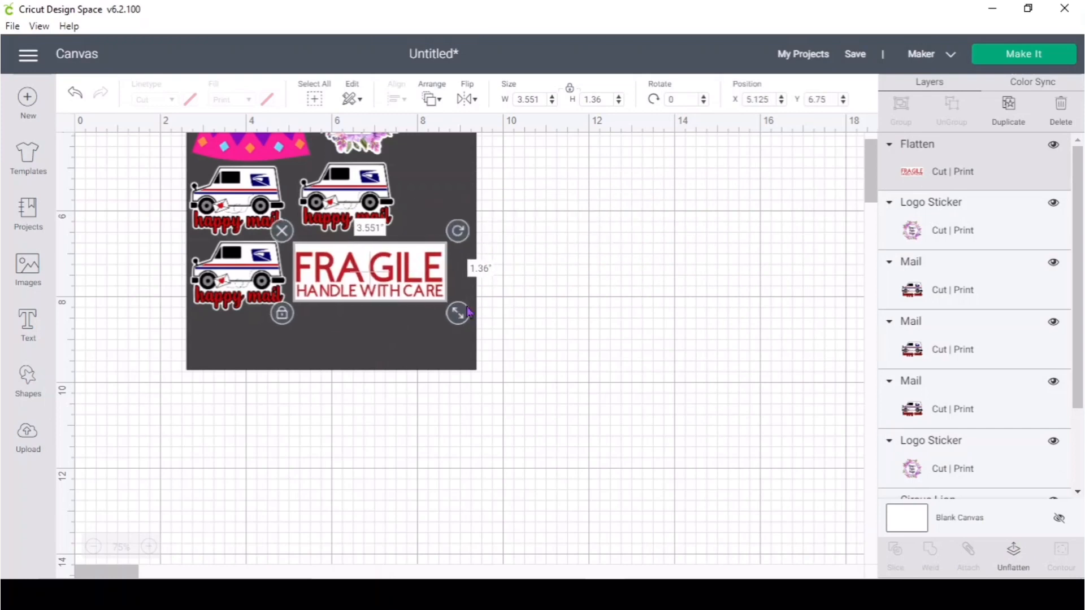
left_click_drag(459, 313, 401, 291)
left_click_drag(349, 262, 253, 337)
scroll(406, 338, "up", 2)
- Duplicate the mail truck and the FRAGILE label once each and place the copies in the lower part of the second column
left_click(380, 316)
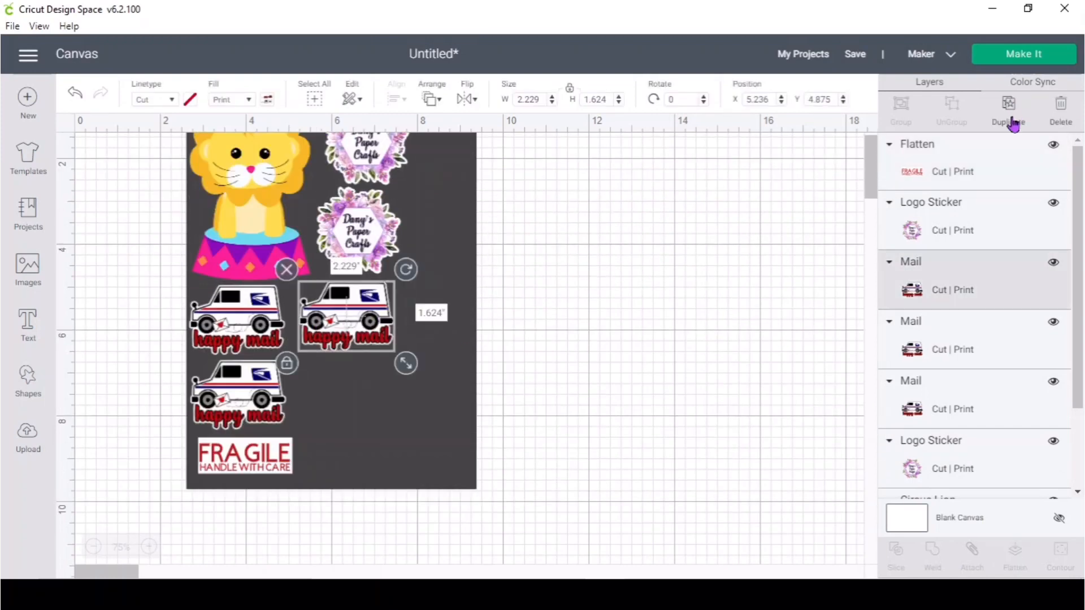
left_click(1013, 116)
left_click_drag(359, 330, 345, 393)
left_click(261, 456)
left_click(1011, 110)
left_click_drag(272, 472, 444, 445)
- Make three more FRAGILE label copies, rotated to about 97 degrees, and spread them along the guide rectangle's right edge
left_click(1009, 111)
left_click_drag(498, 413, 462, 502)
left_click_drag(439, 457, 432, 159)
left_click(1002, 113)
left_click(1006, 108)
scroll(462, 209, "up", 1)
left_click_drag(431, 263, 440, 255)
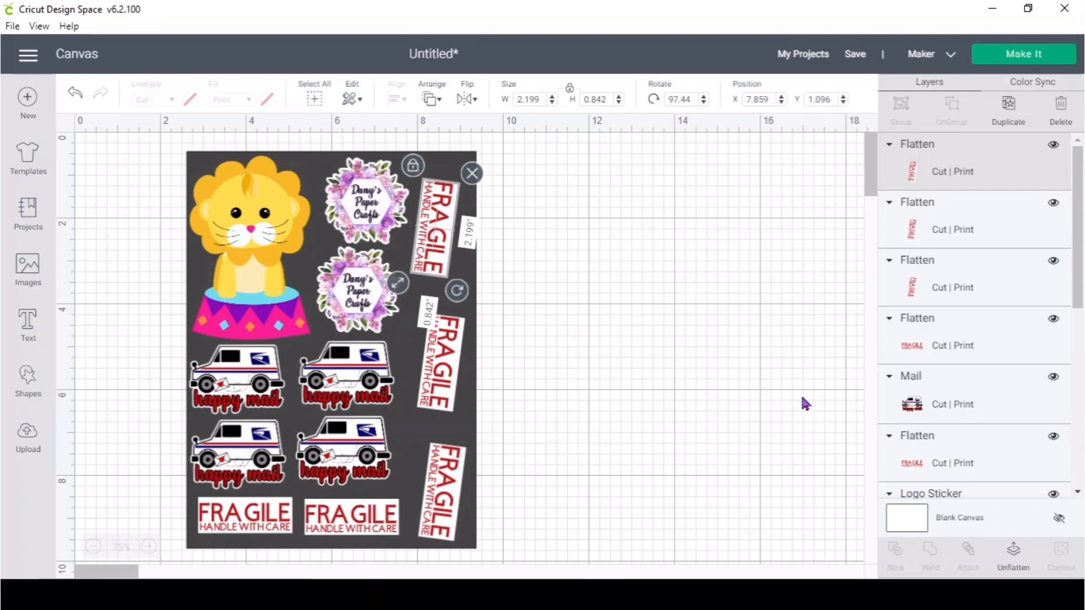
- Hide the guide square layer and open the cutting mat preview for all the stickers
left_click(1064, 356)
left_click_drag(1080, 289, 1080, 486)
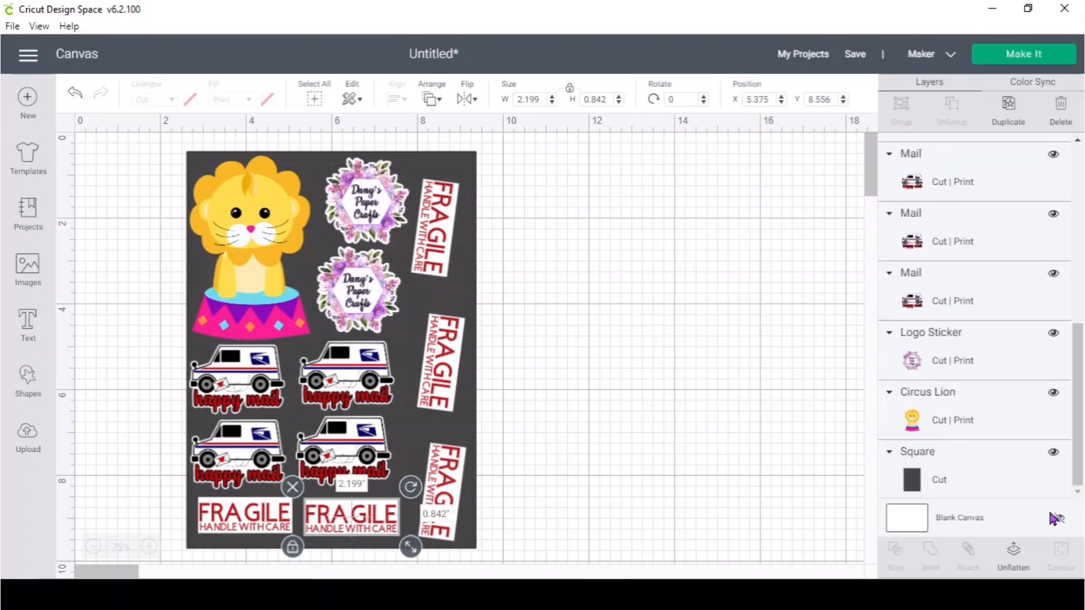
left_click(1053, 451)
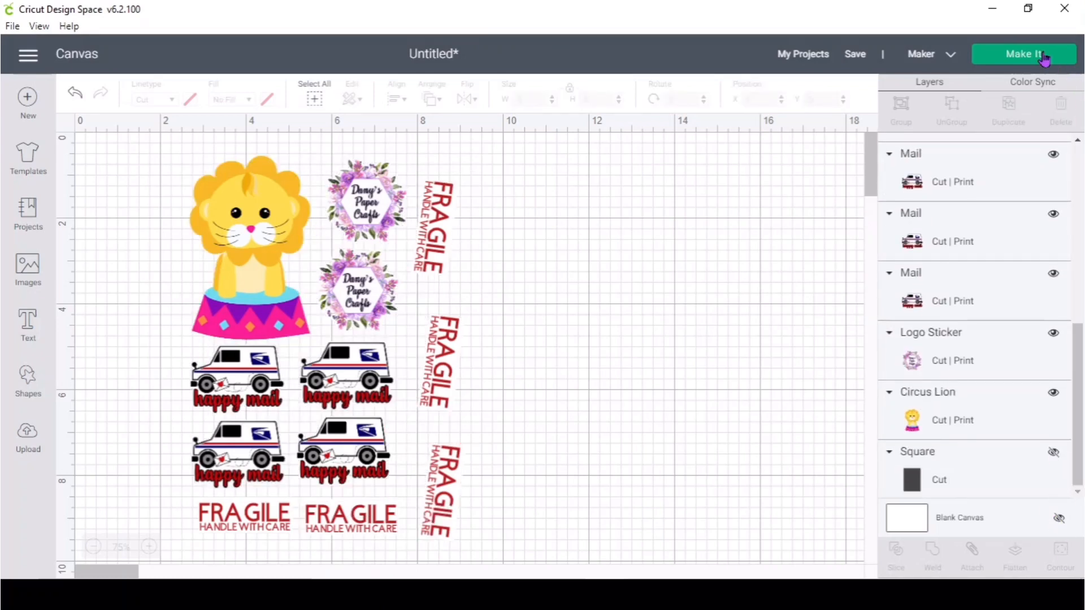
left_click(1043, 56)
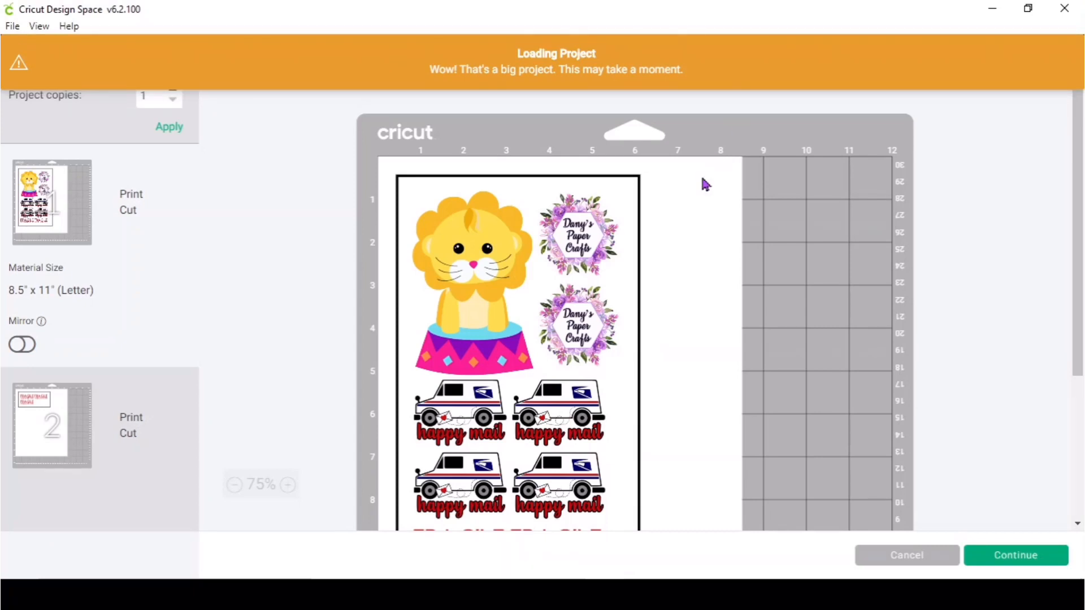
- Examine how the stickers are split between the two mats and return to the canvas
scroll(711, 181, "down", 3)
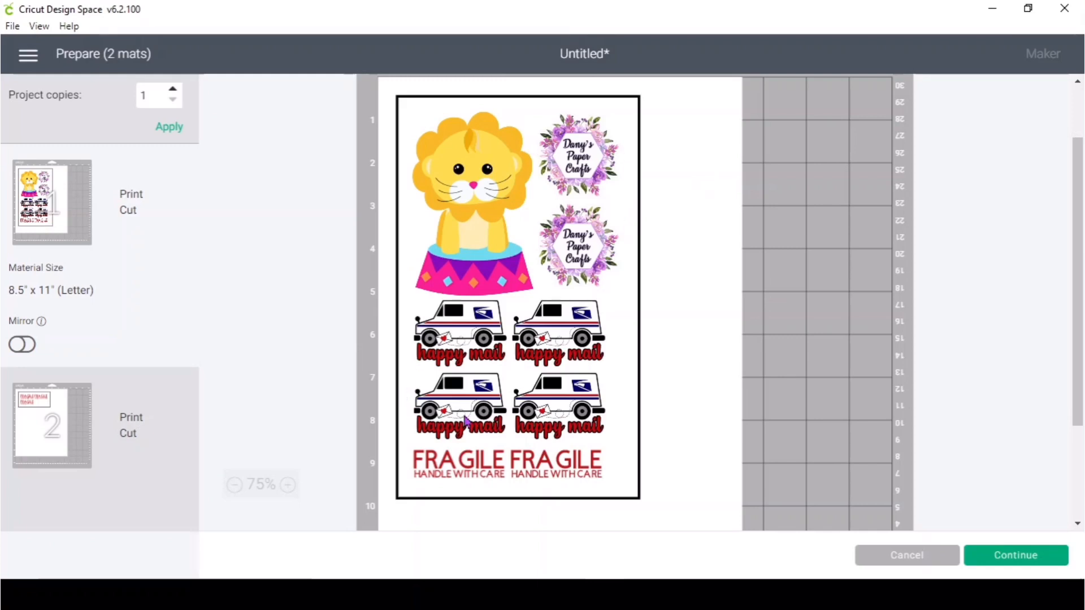
left_click(37, 420)
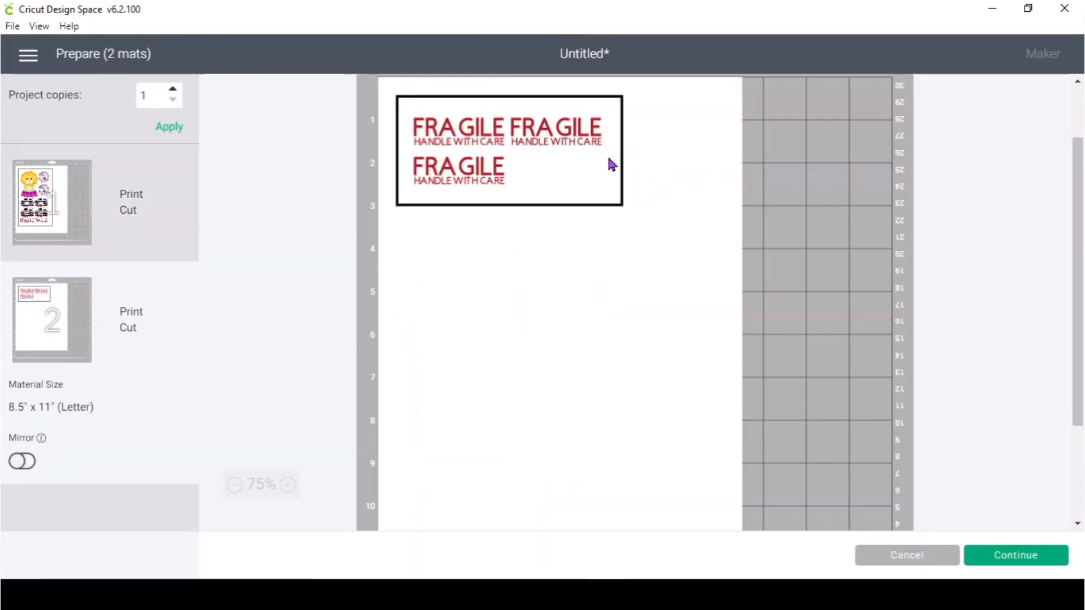
left_click(65, 236)
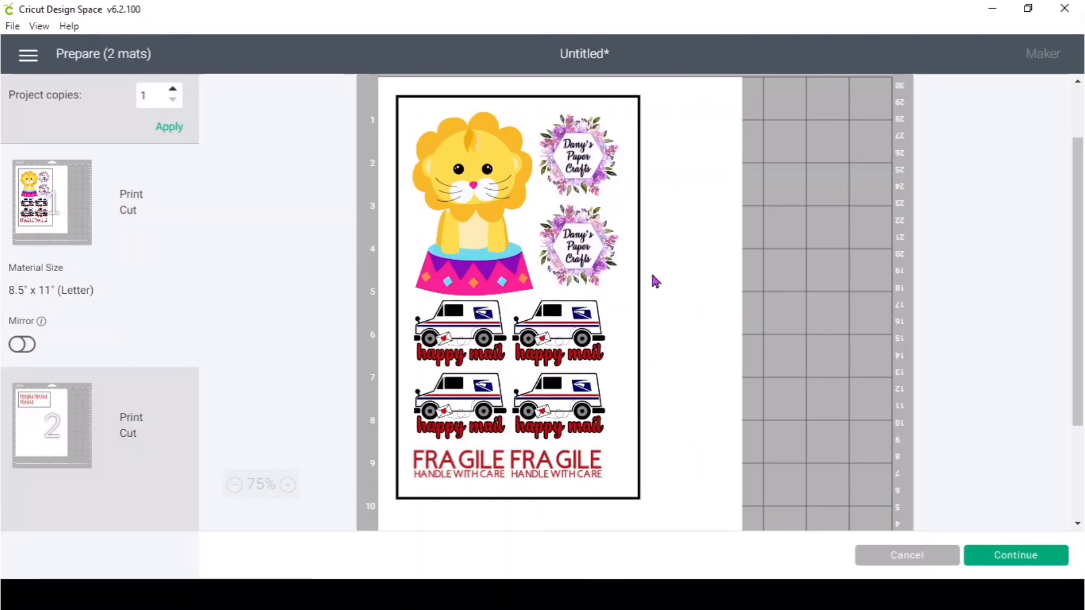
left_click(44, 417)
left_click(924, 559)
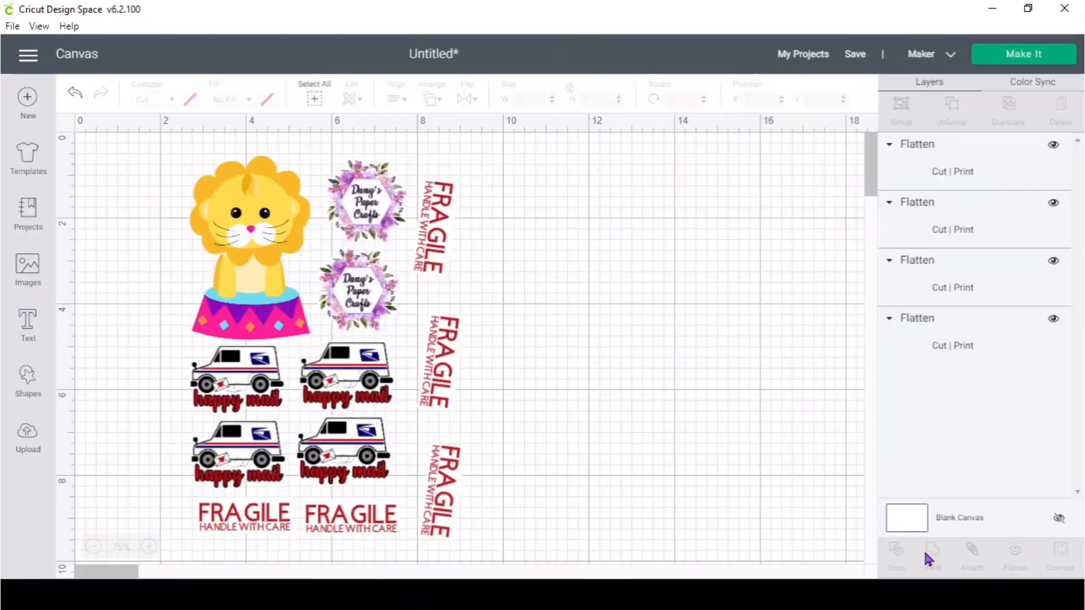
- Attach all the stickers into one layout and check how they are arranged on the mat before returning to the canvas
left_click_drag(149, 158, 512, 557)
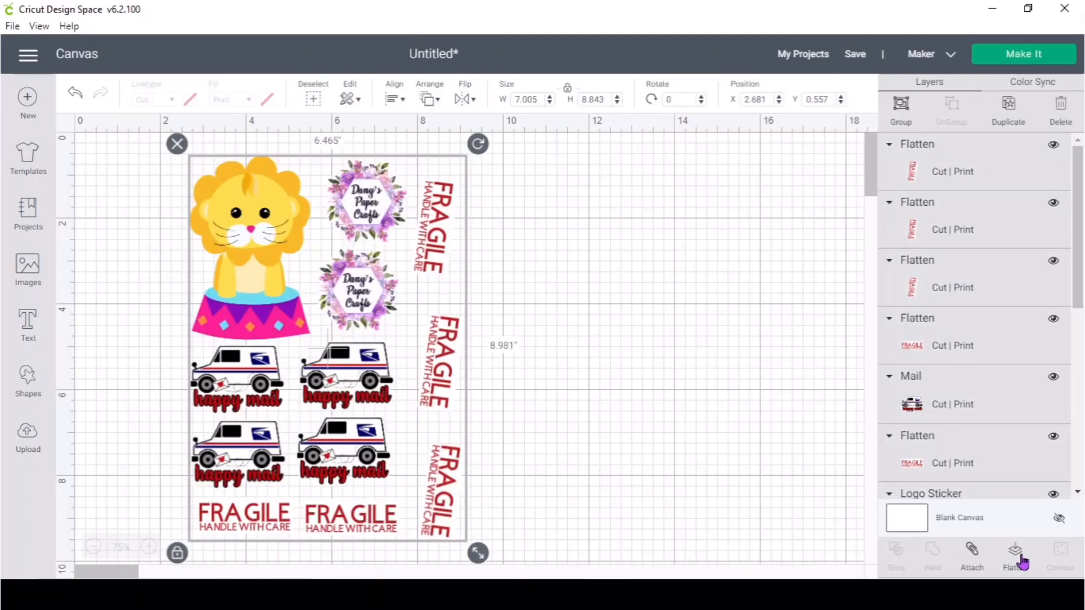
left_click(976, 558)
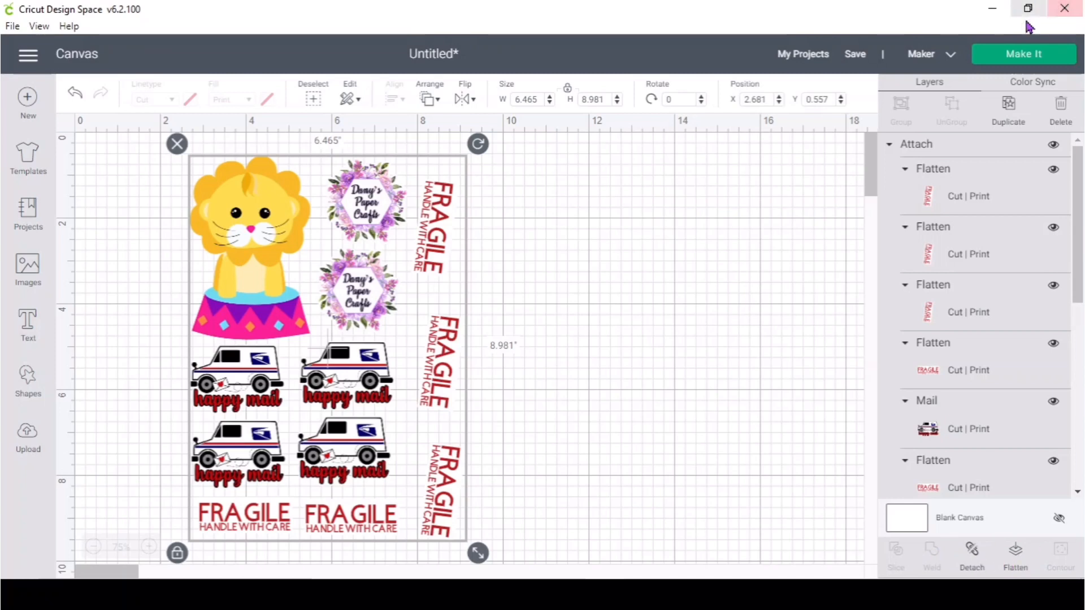
left_click(1038, 56)
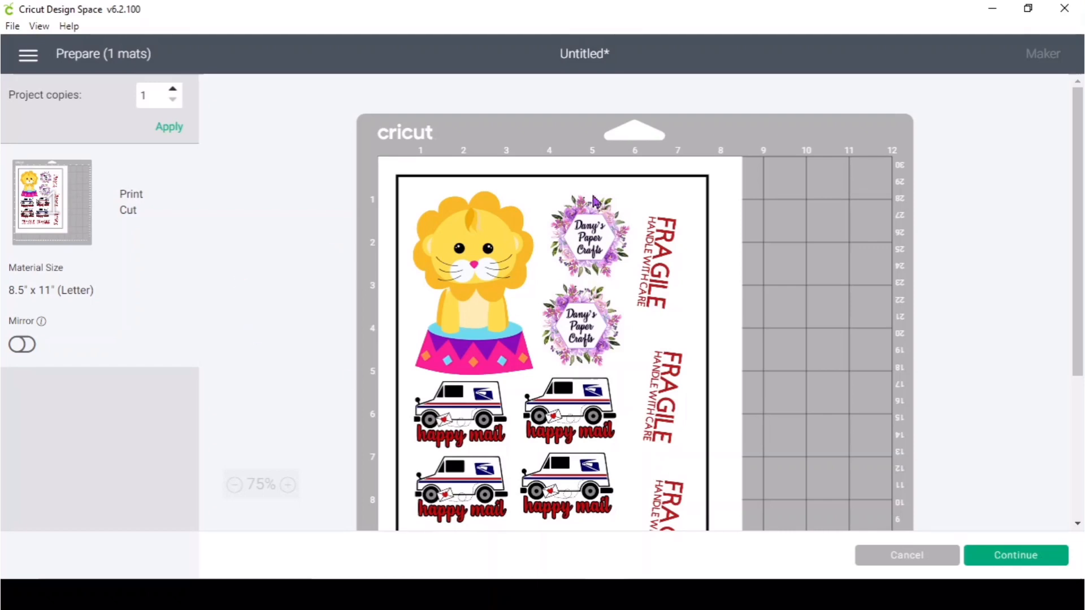
scroll(726, 375, "down", 5)
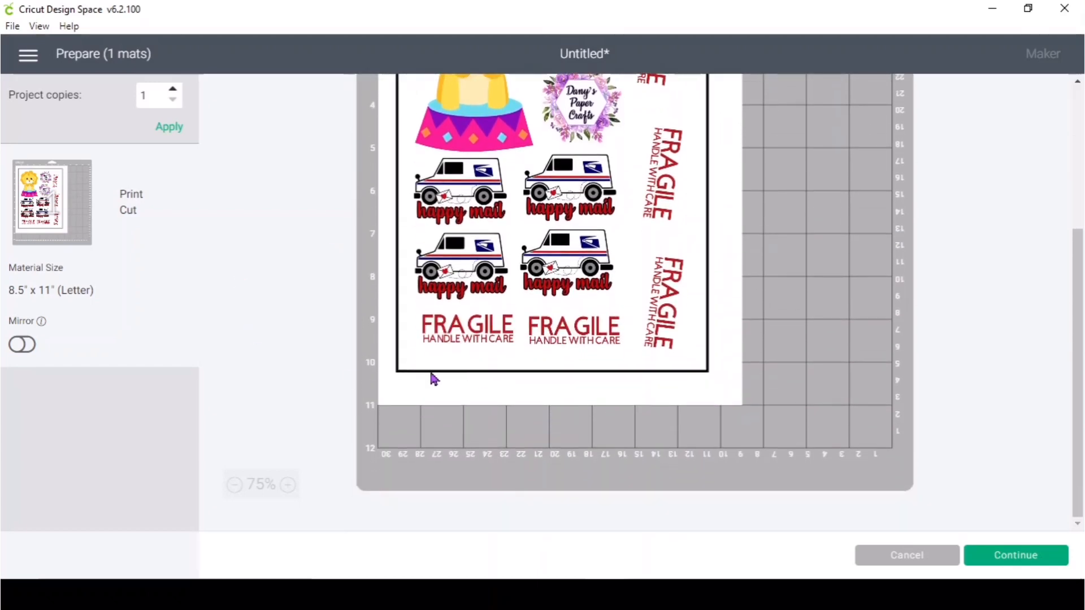
scroll(404, 141, "up", 4)
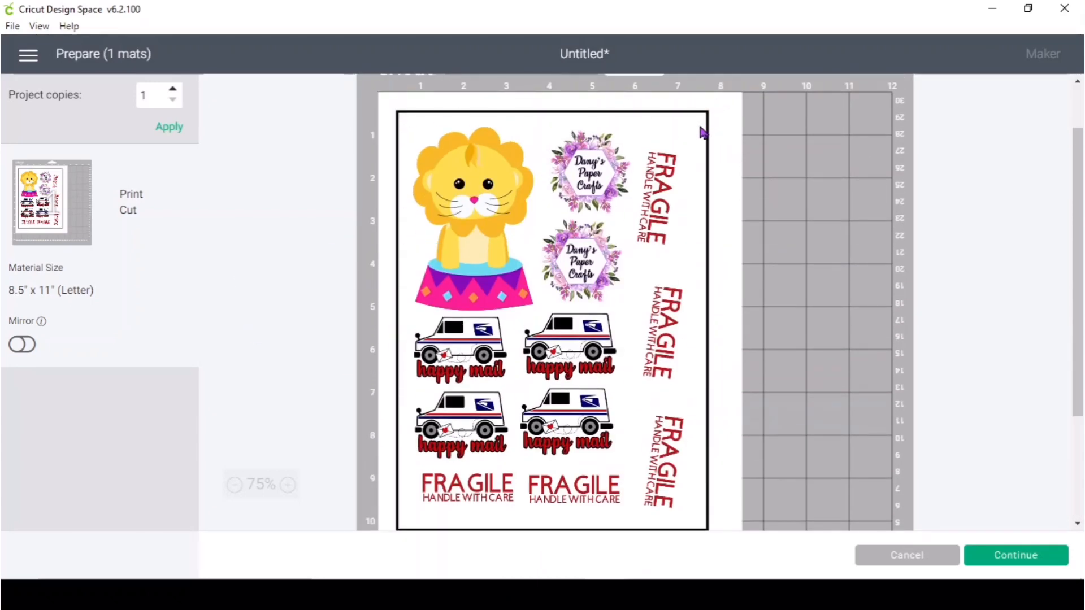
scroll(714, 511, "down", 2)
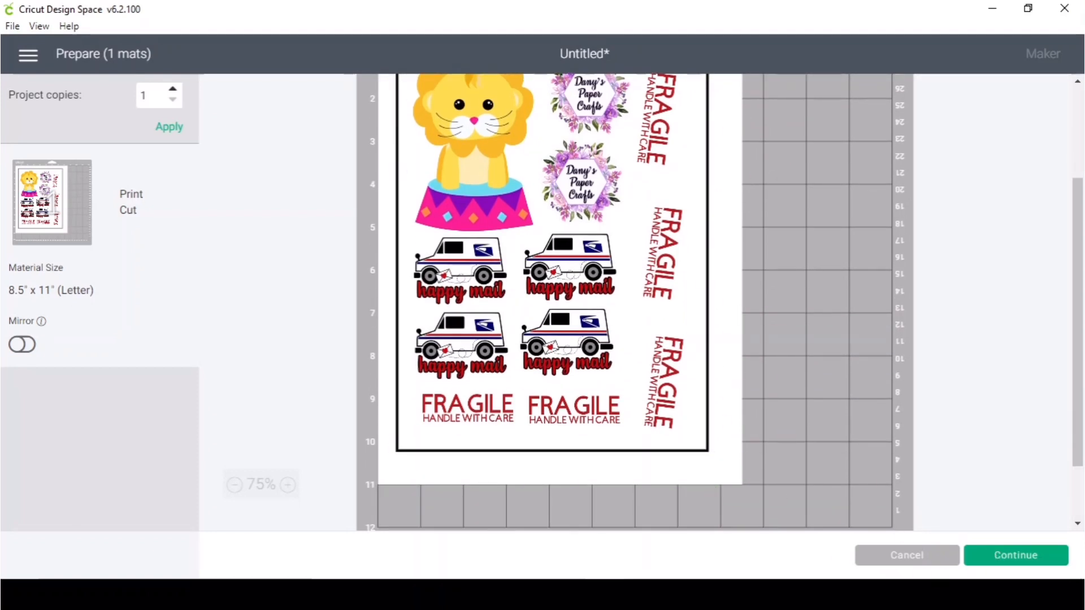
left_click(931, 557)
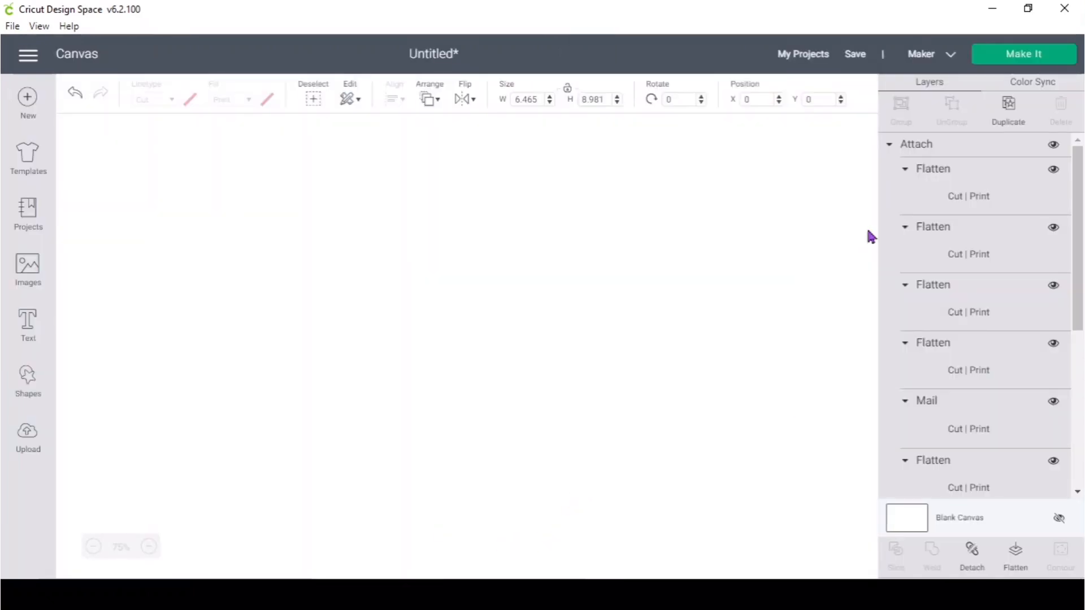
- Detach the stickers and delete all of them except the circus lion
left_click(976, 555)
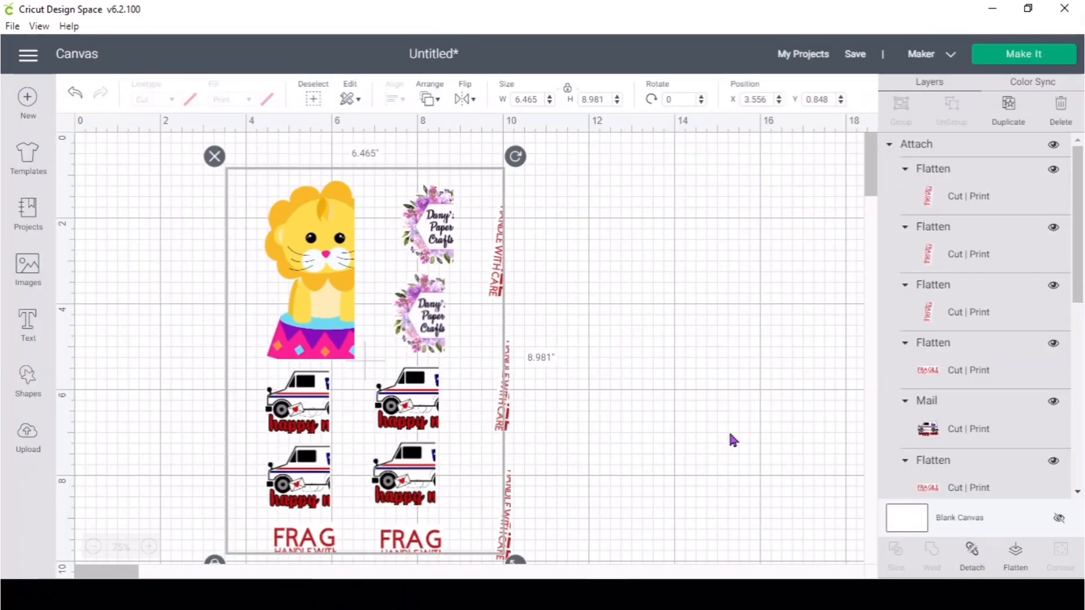
left_click_drag(642, 514, 227, 373)
key("Delete")
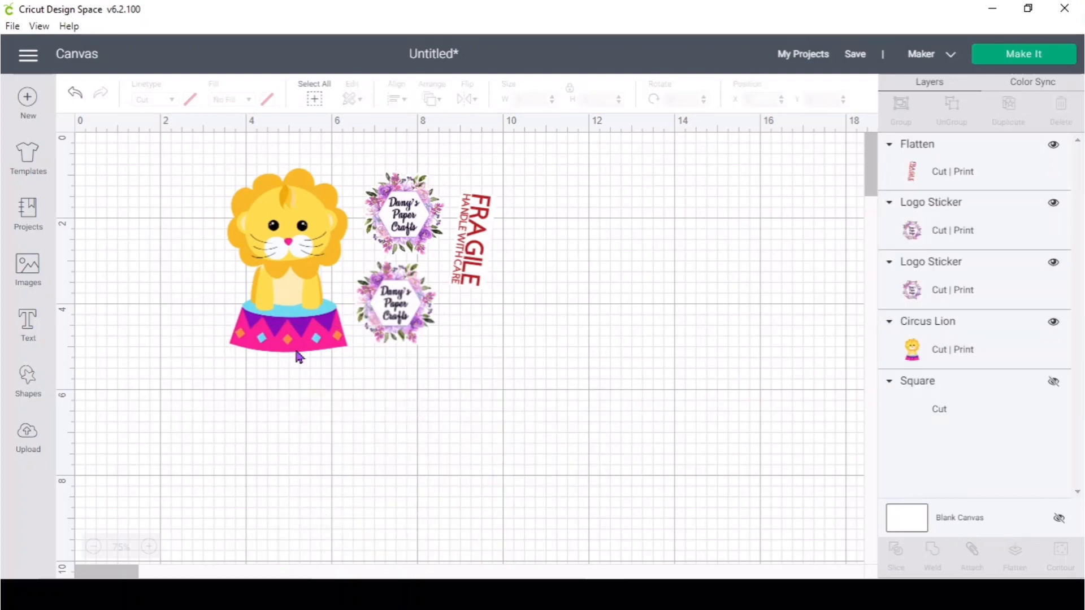
left_click_drag(496, 365, 404, 192)
key("Delete")
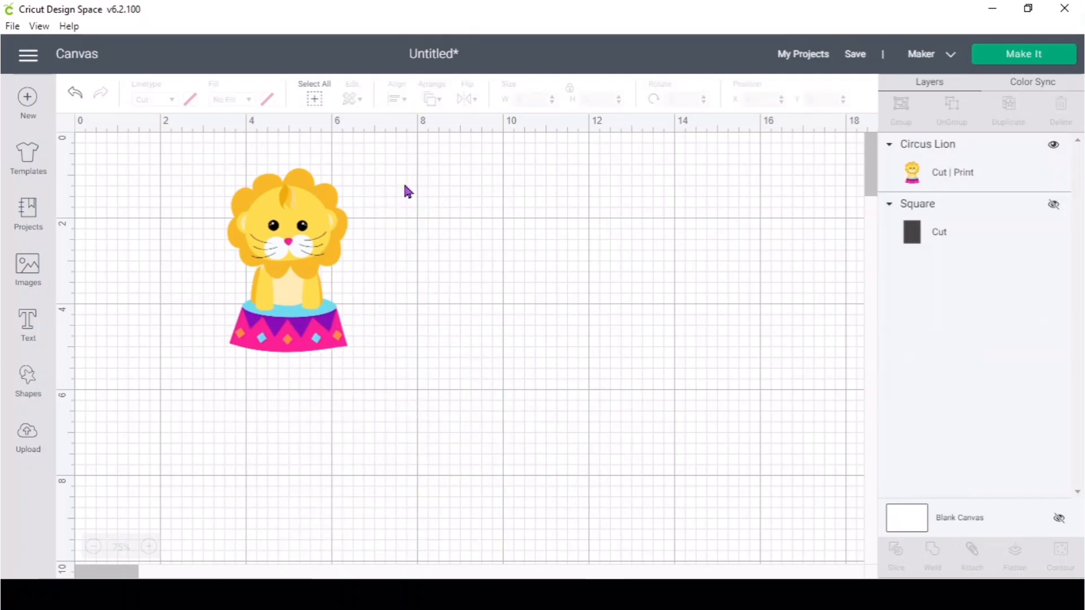
- Move the circus lion toward the middle of the canvas and shrink it to about 2.28 × 3.47 inches
left_click_drag(335, 243, 451, 318)
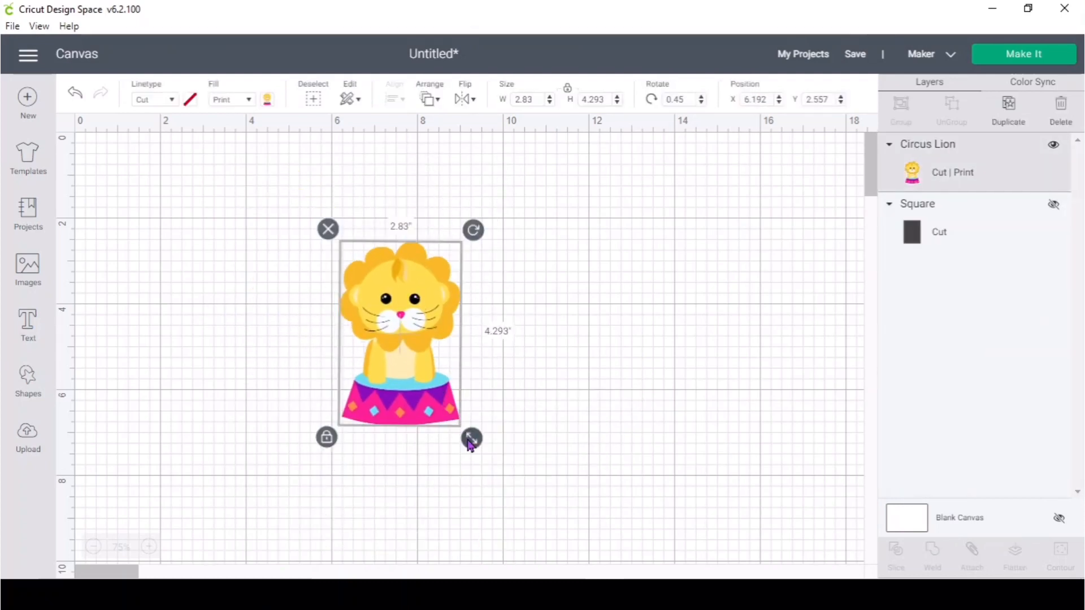
left_click_drag(472, 438, 449, 402)
left_click_drag(417, 362, 425, 398)
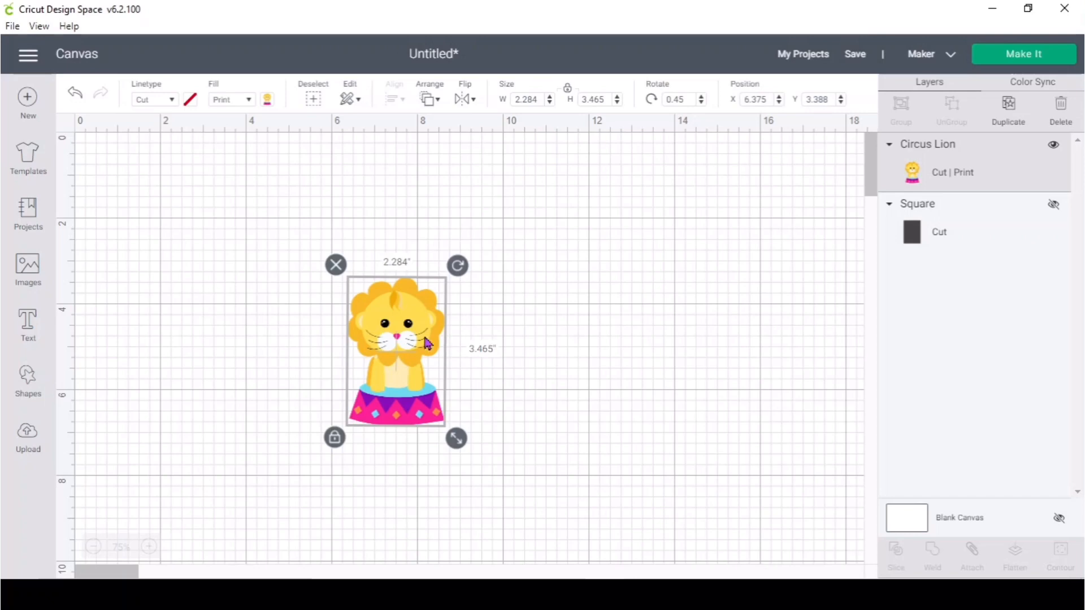
- Insert a circle about 4.85 inches wide, color it light purple and position it over the lion
left_click(27, 383)
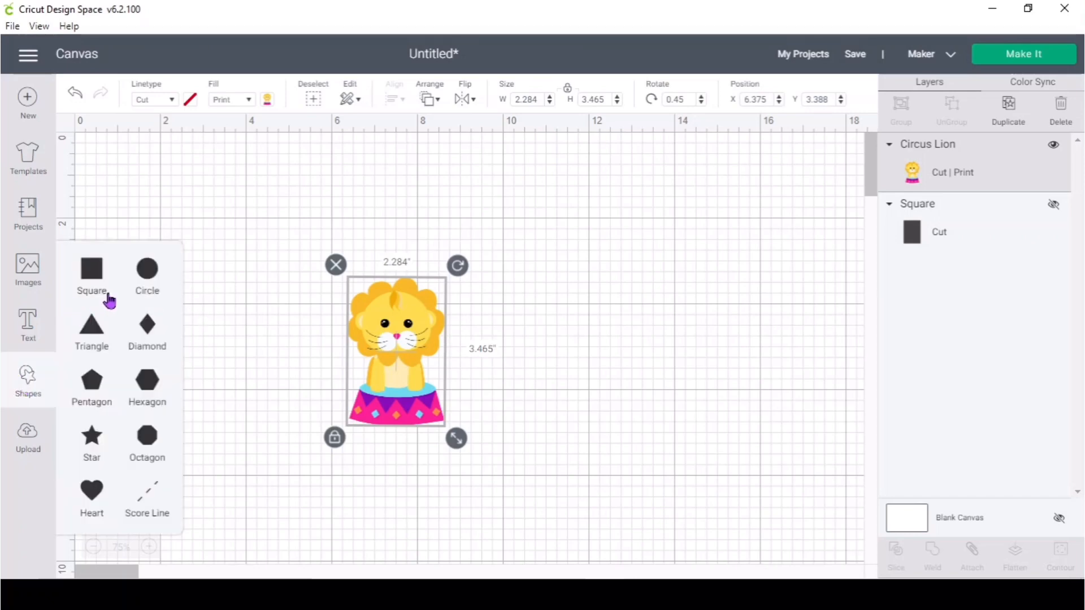
left_click(150, 273)
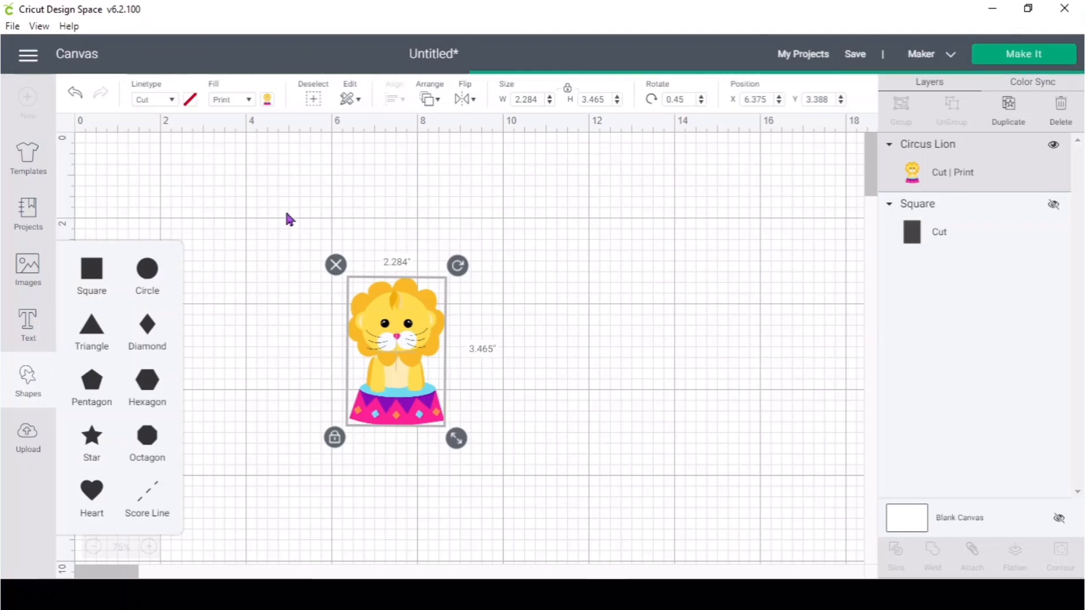
left_click(191, 103)
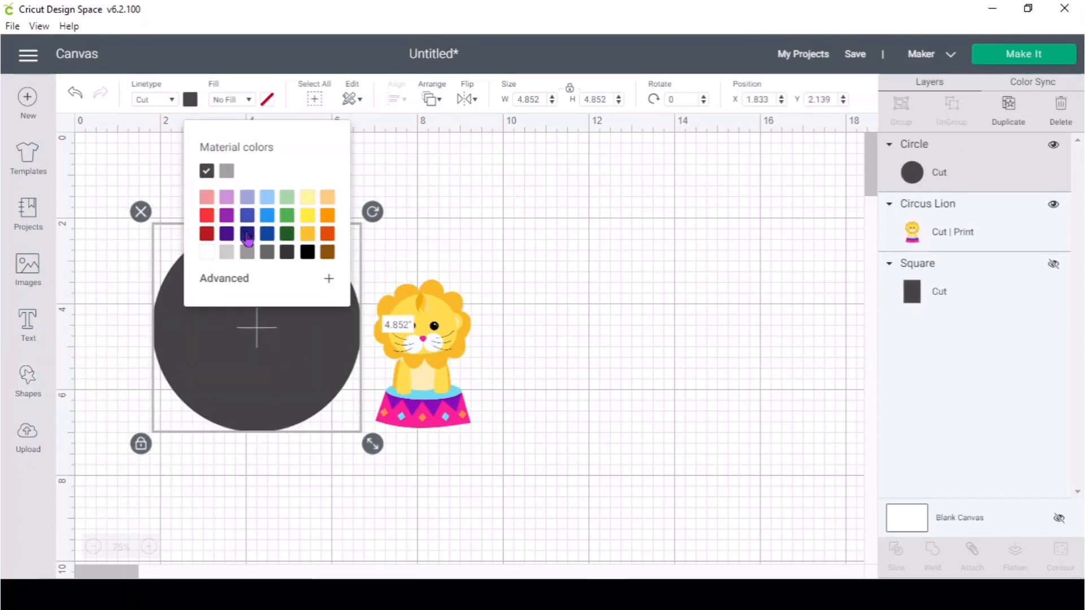
left_click(227, 198)
left_click_drag(283, 399, 446, 435)
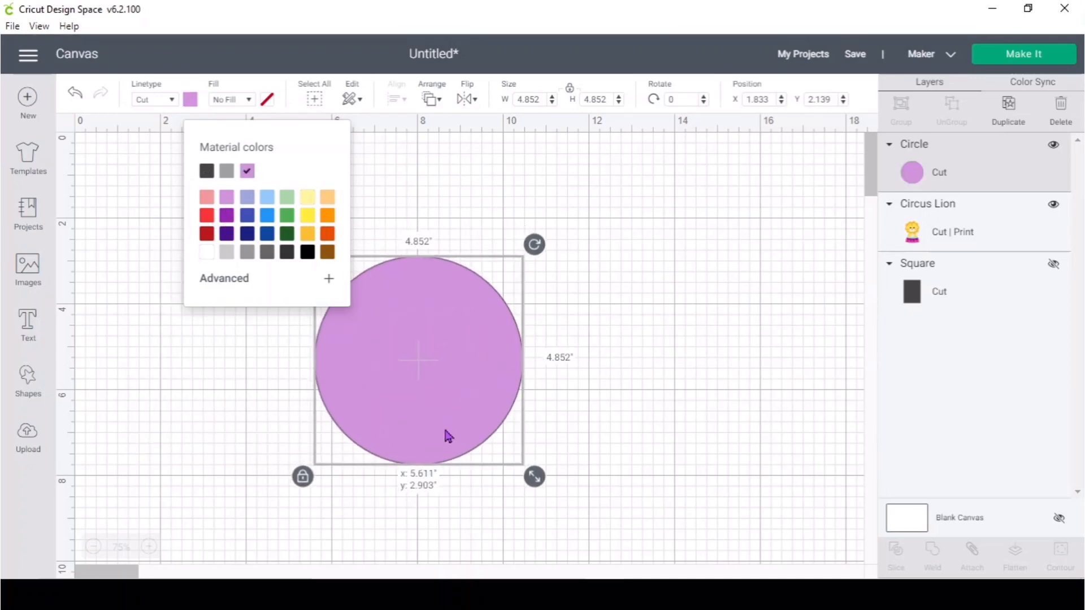
- Send the purple circle to the back and flatten it together with the lion
left_click(428, 99)
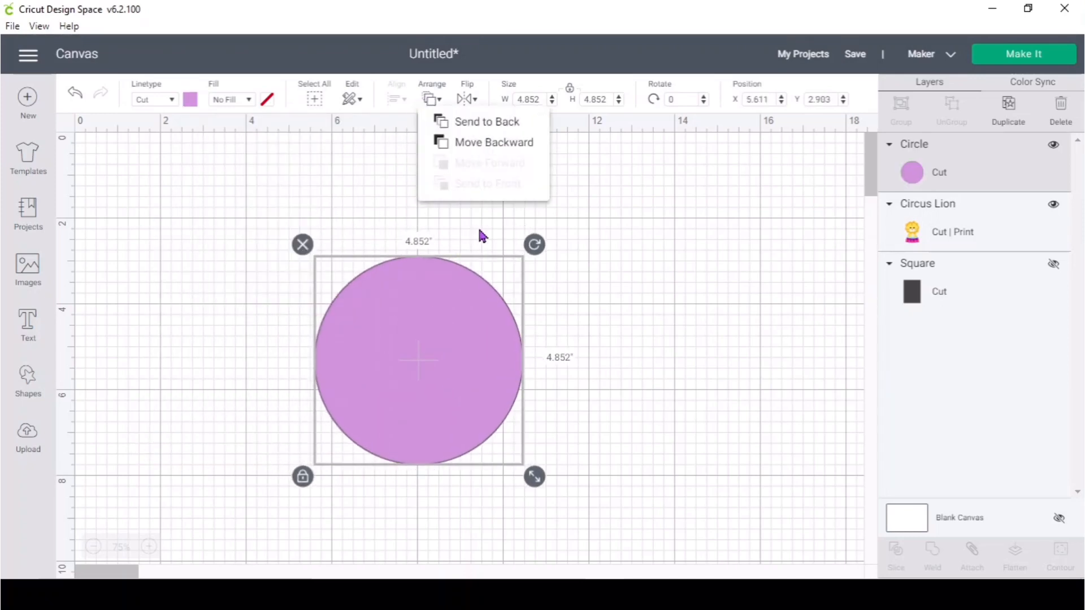
left_click(485, 123)
left_click_drag(600, 469, 308, 249)
left_click(1014, 556)
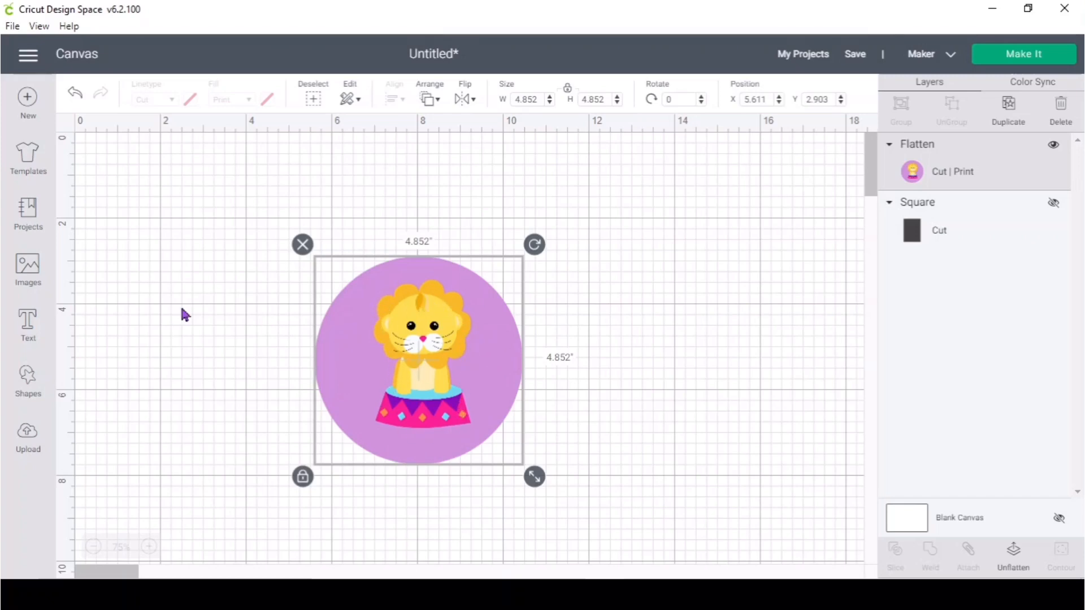
- Add the text "hi" and place it on the purple circle beside the lion
left_click(28, 326)
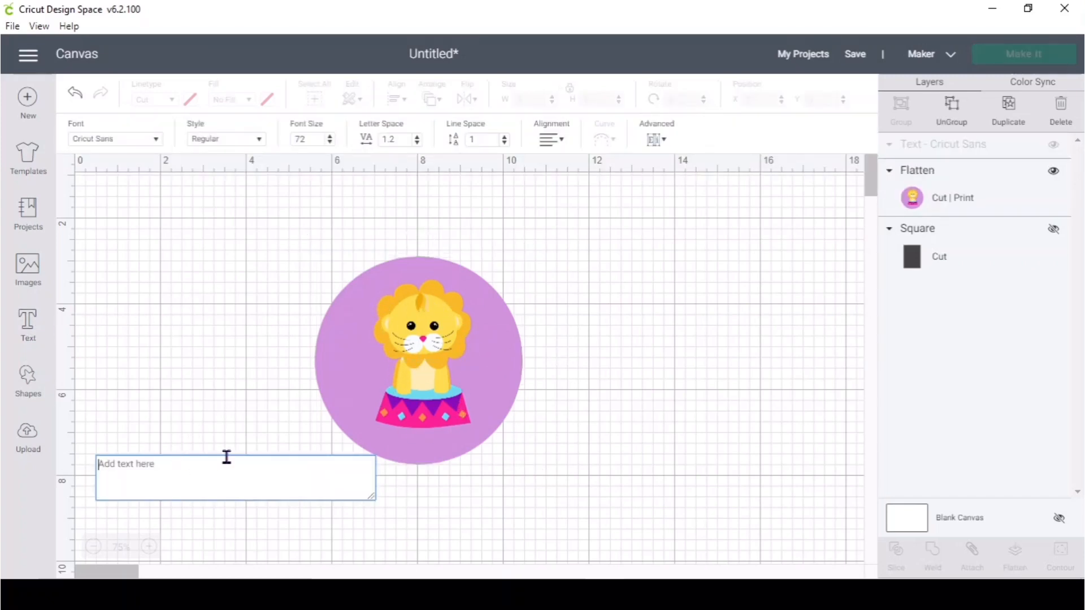
type("hi")
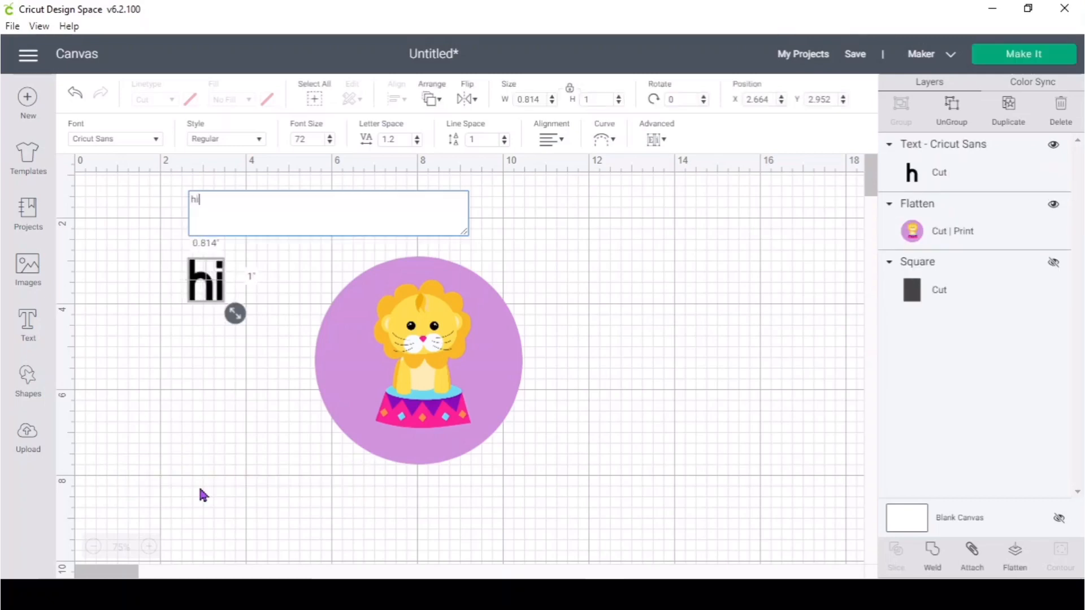
left_click_drag(195, 293, 369, 390)
- Unflatten the lion and circle, and flatten them again together with the "hi" text
left_click_drag(253, 247, 554, 473)
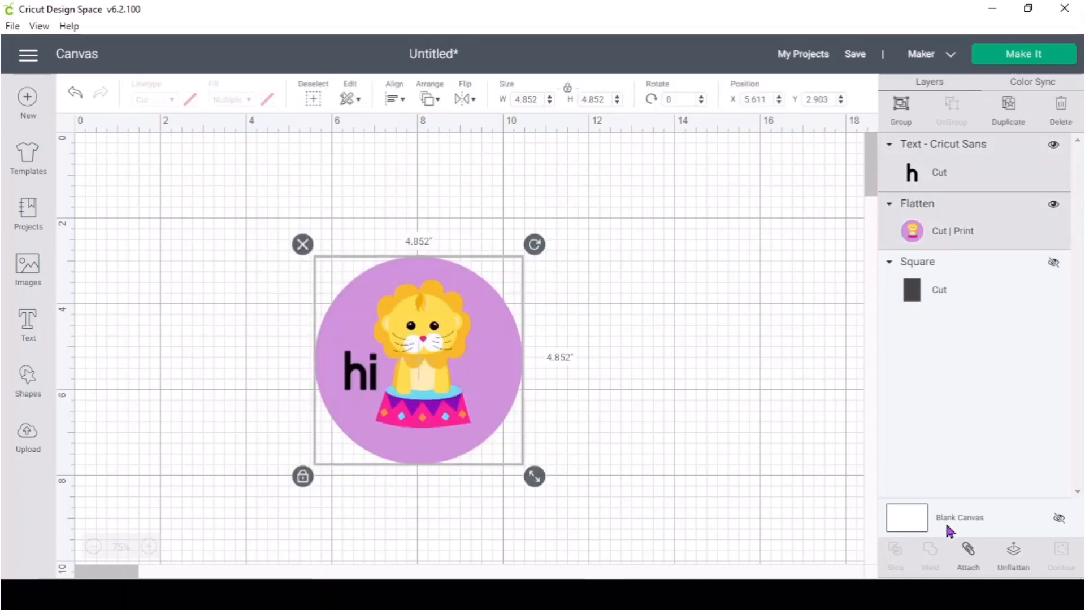
left_click(705, 421)
left_click(955, 229)
left_click(1012, 556)
left_click(671, 376)
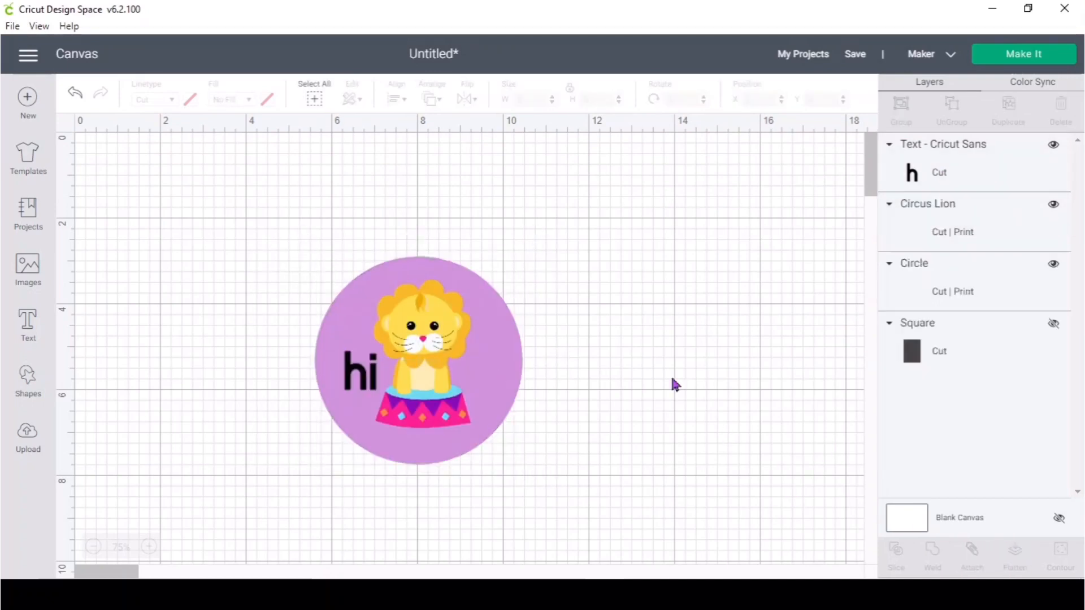
left_click_drag(236, 214, 524, 434)
left_click(1013, 556)
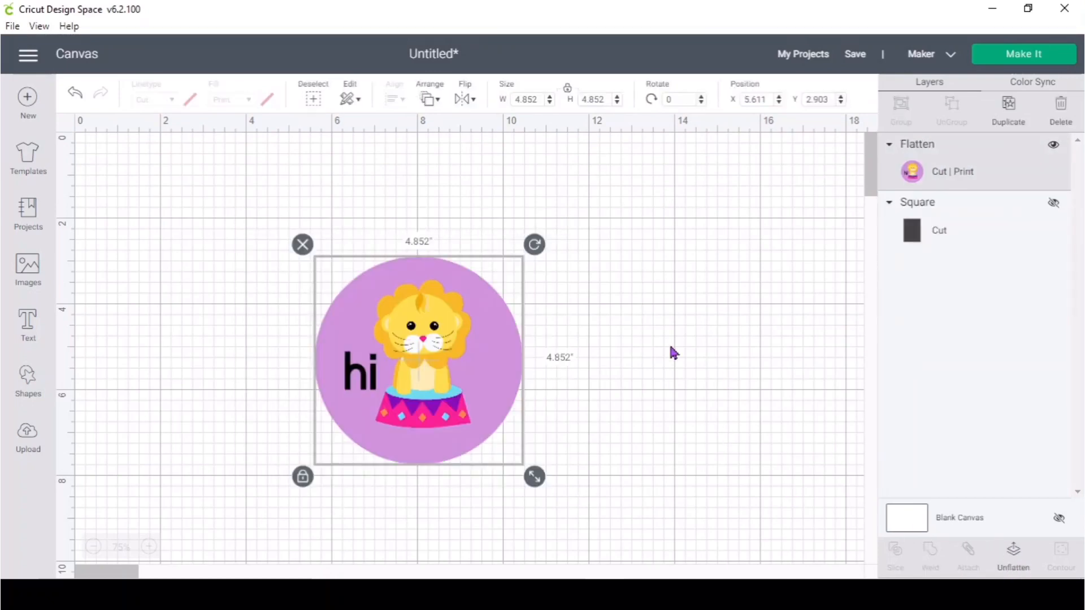
- Move the flattened lion sticker aside to about X 7.9, Y 1.25 on the canvas
left_click_drag(445, 379, 426, 400)
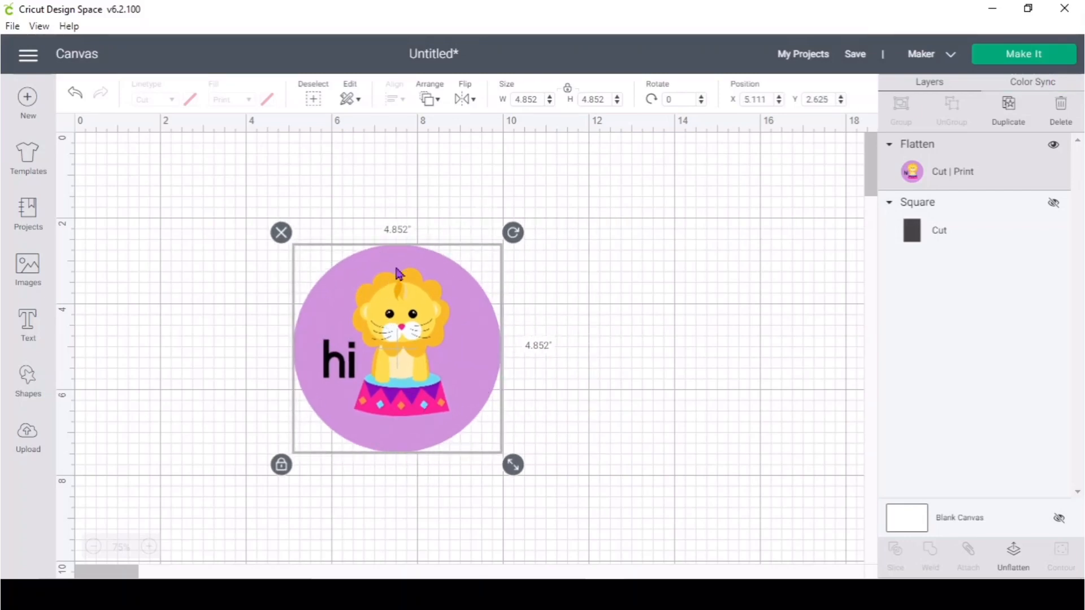
left_click(609, 281)
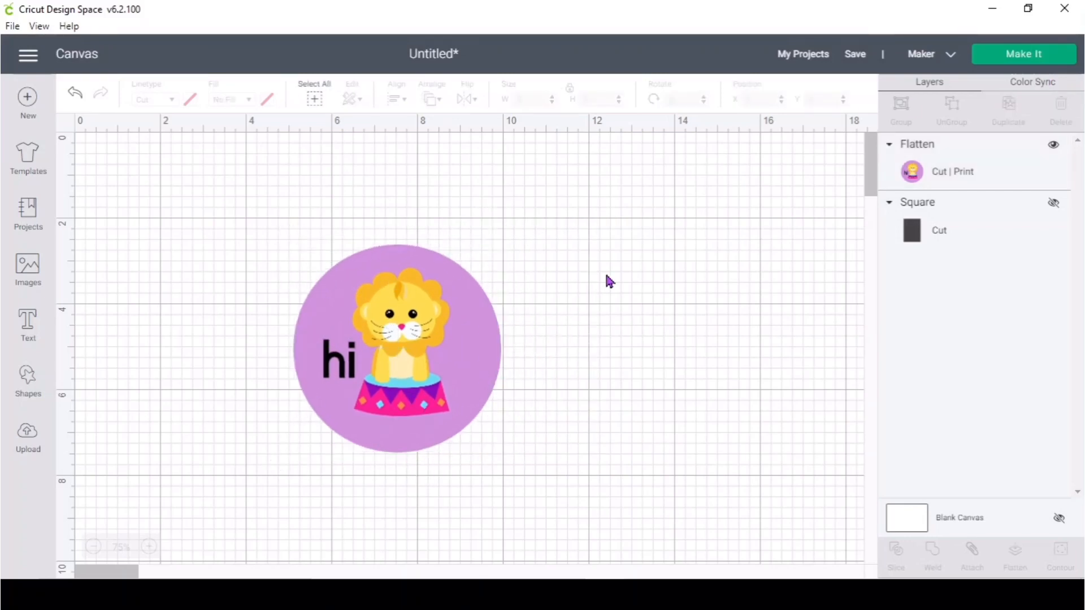
left_click_drag(200, 212, 517, 456)
left_click(551, 331)
left_click_drag(401, 316, 520, 257)
- Insert a second circle beside the lion sticker and enlarge it to about 4.72 inches
left_click(33, 375)
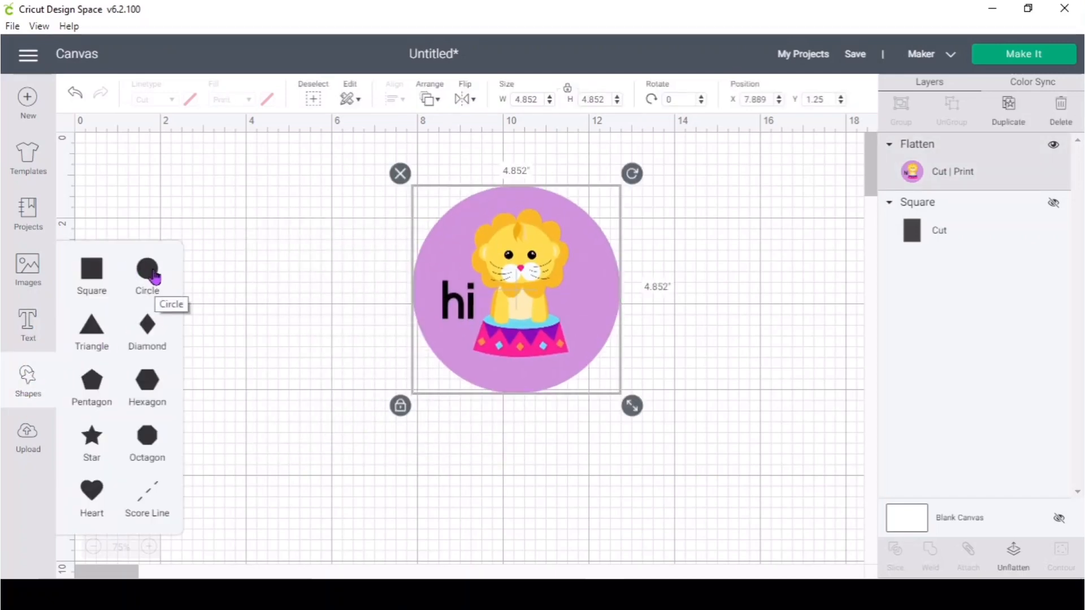
left_click(147, 272)
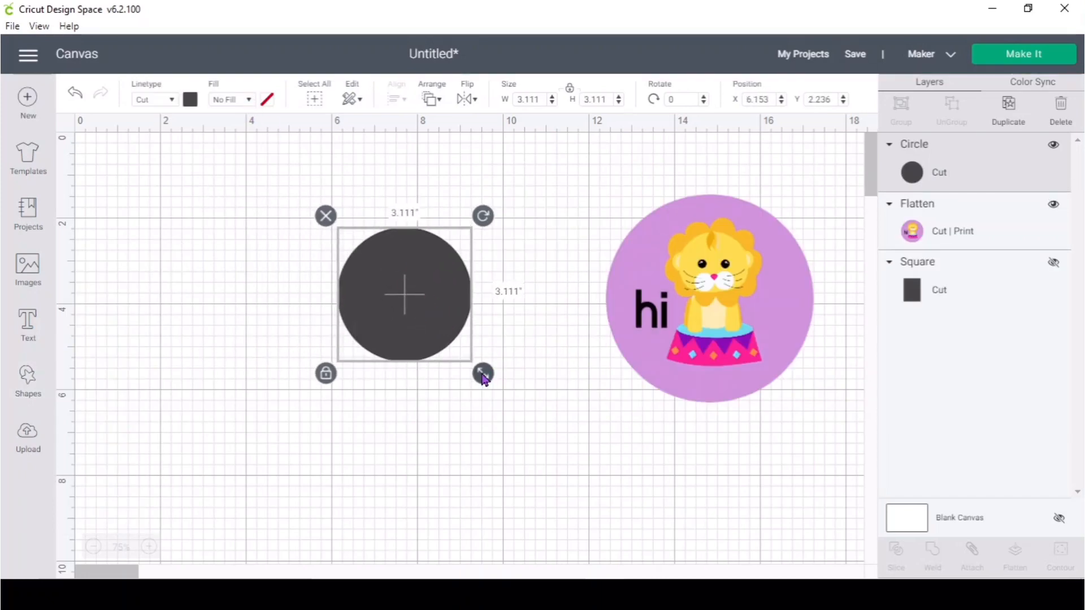
left_click_drag(484, 374, 525, 439)
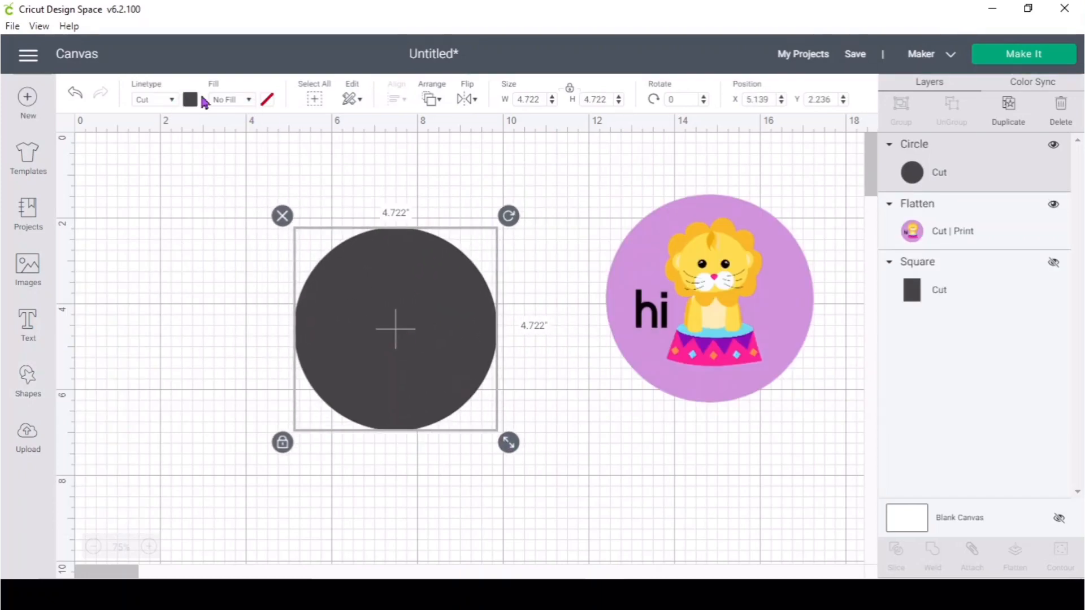
- Set the new circle's fill to Print and its print type to Pattern
left_click(253, 102)
left_click(236, 144)
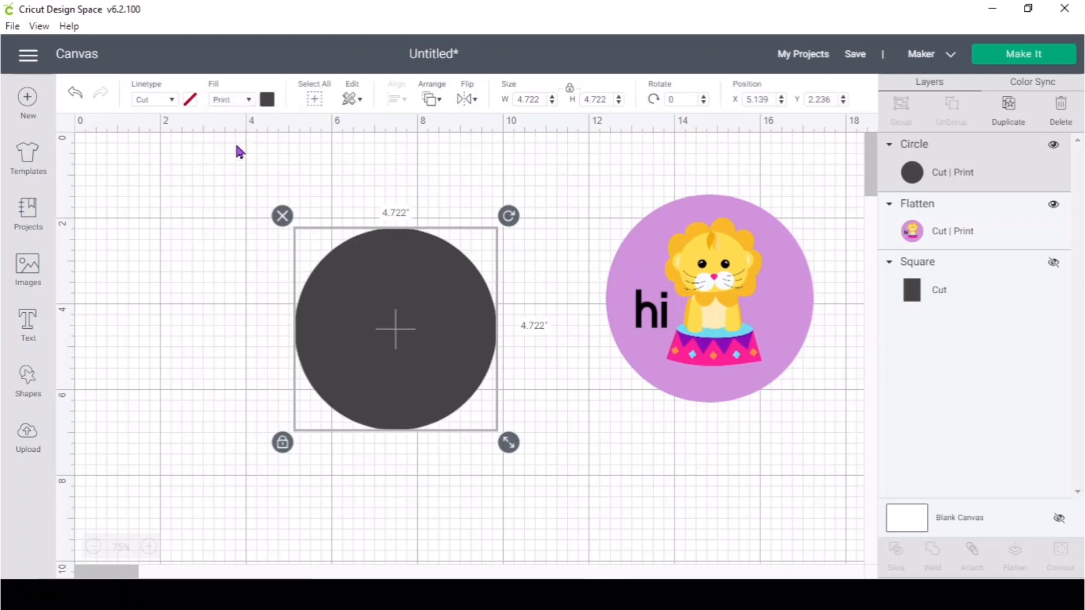
left_click(267, 102)
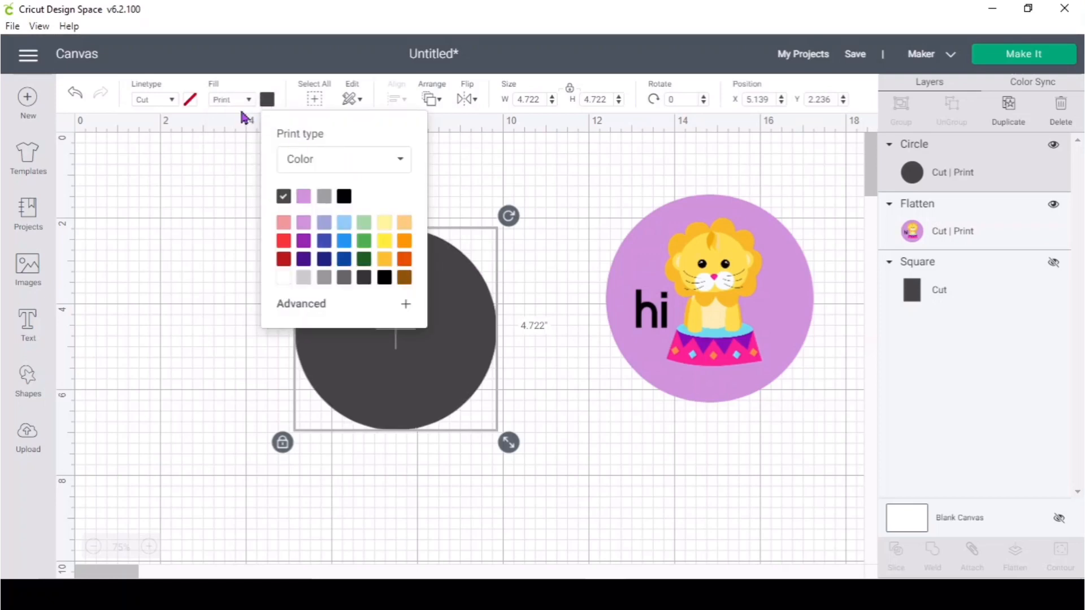
left_click(401, 167)
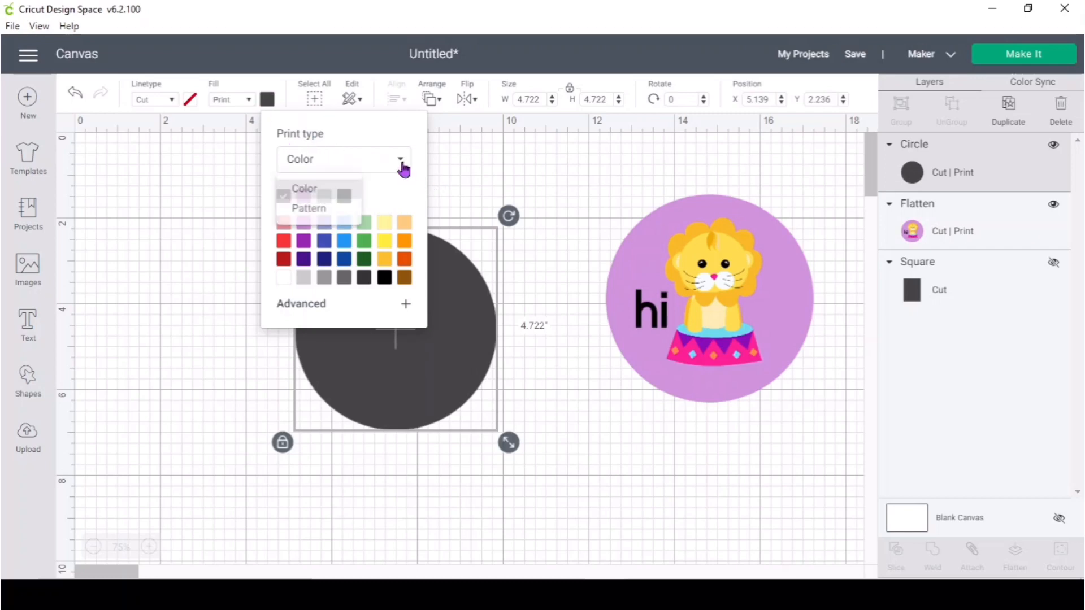
left_click(305, 212)
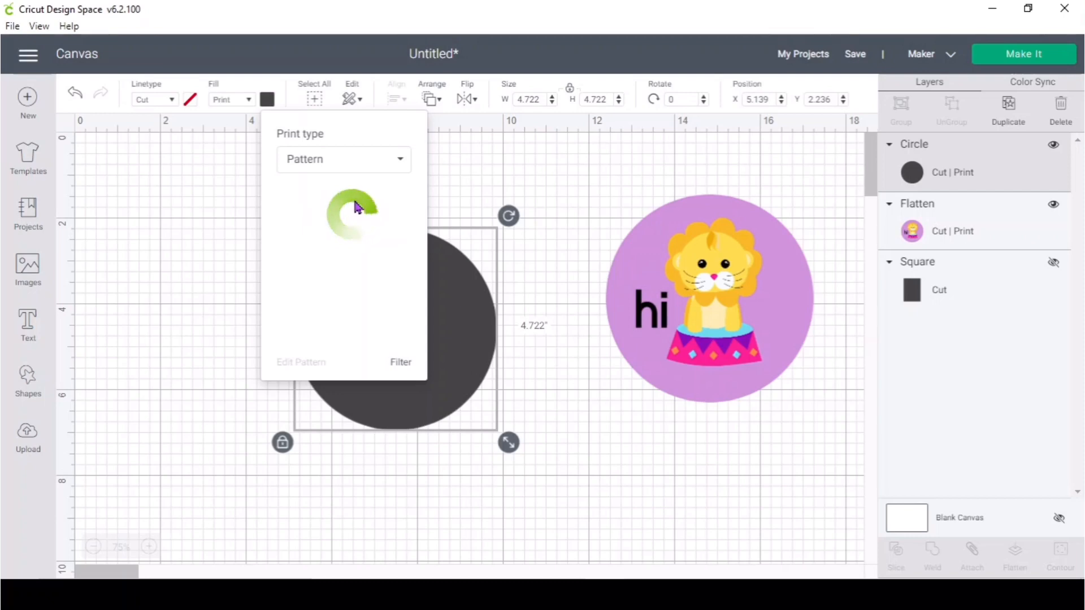
- Browse through the available print patterns for the circle's fill
mouse_move(423, 219)
left_mouse_down()
mouse_move(430, 294)
mouse_move(422, 204)
left_mouse_up()
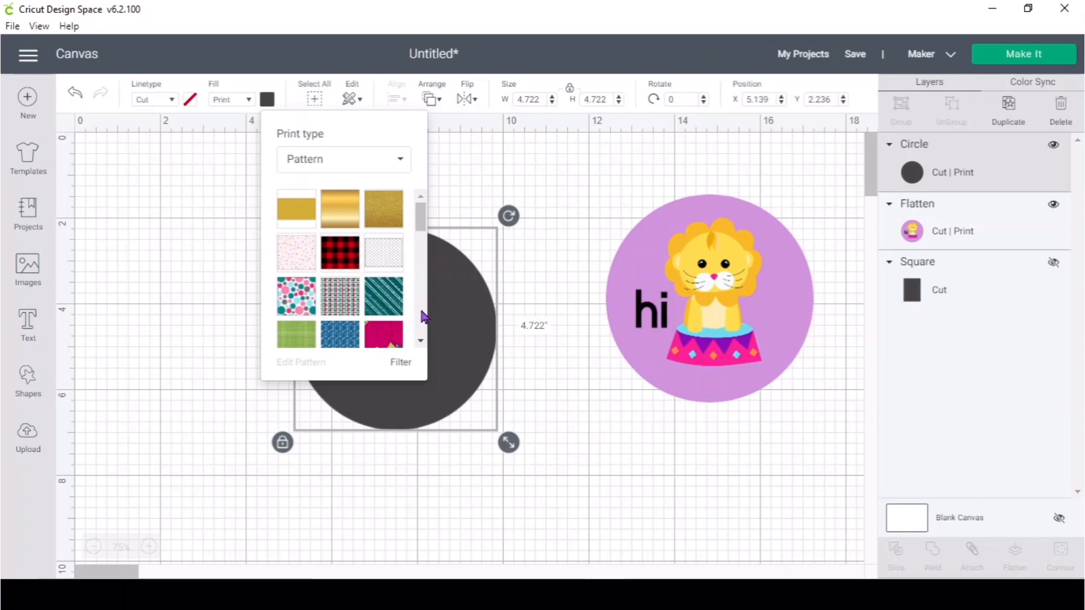
scroll(424, 317, "down", 10)
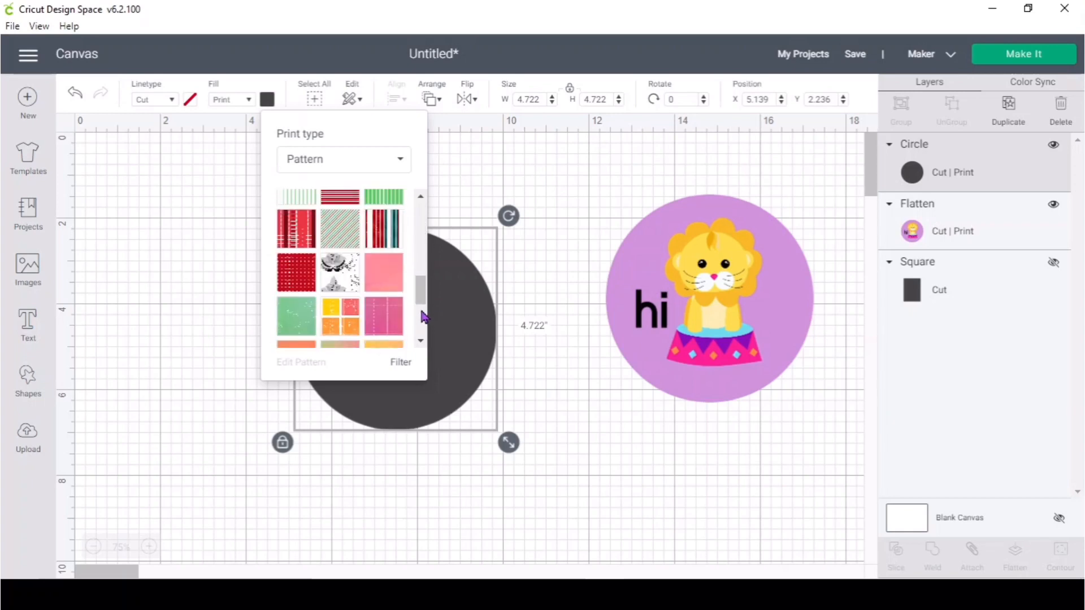
scroll(424, 317, "down", 3)
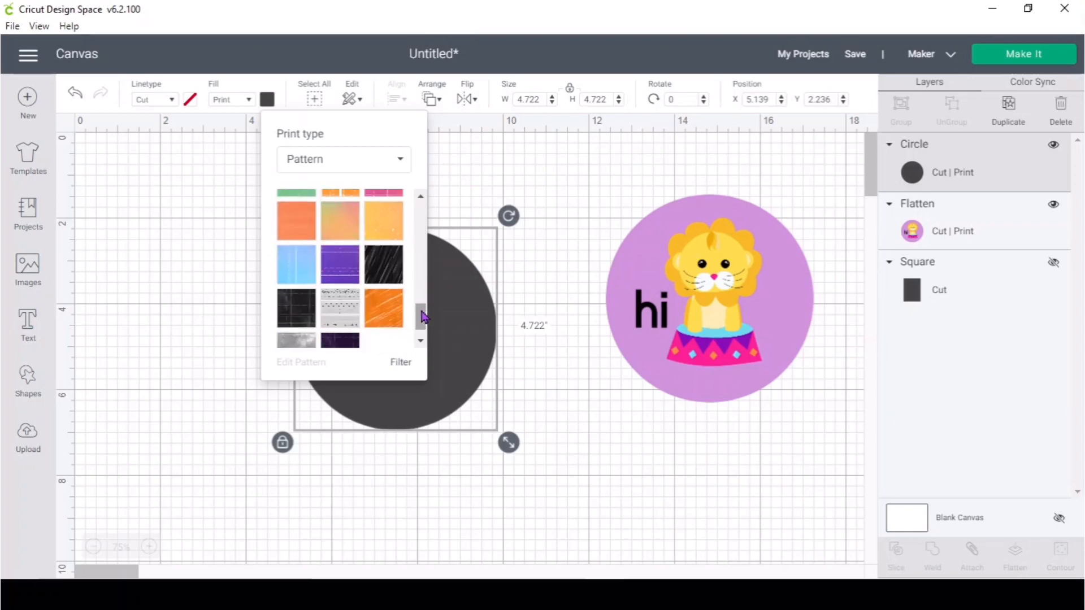
scroll(422, 316, "up", 5)
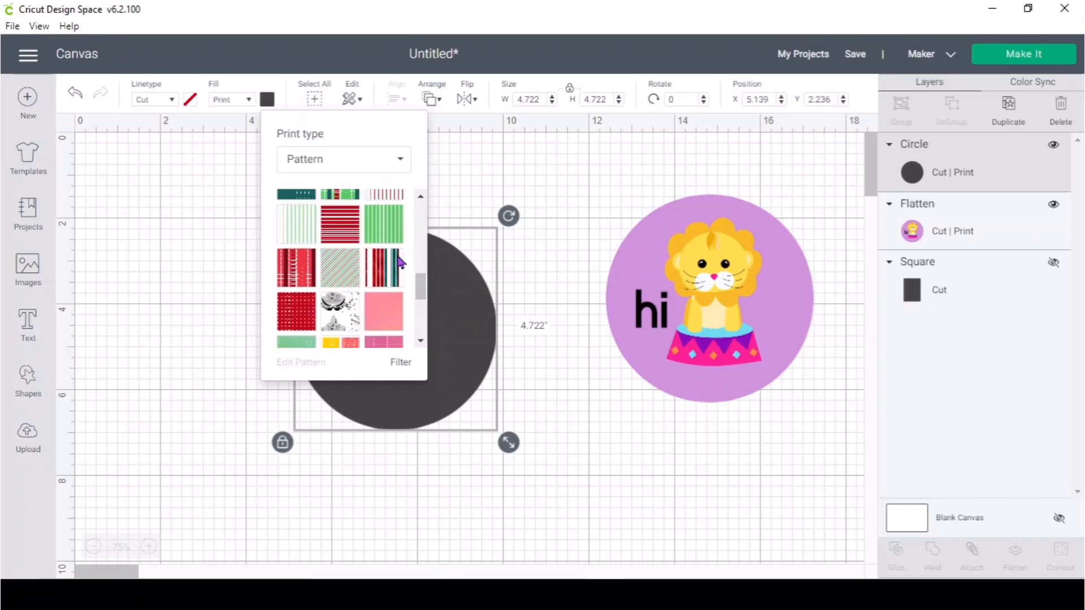
scroll(421, 221, "up", 10)
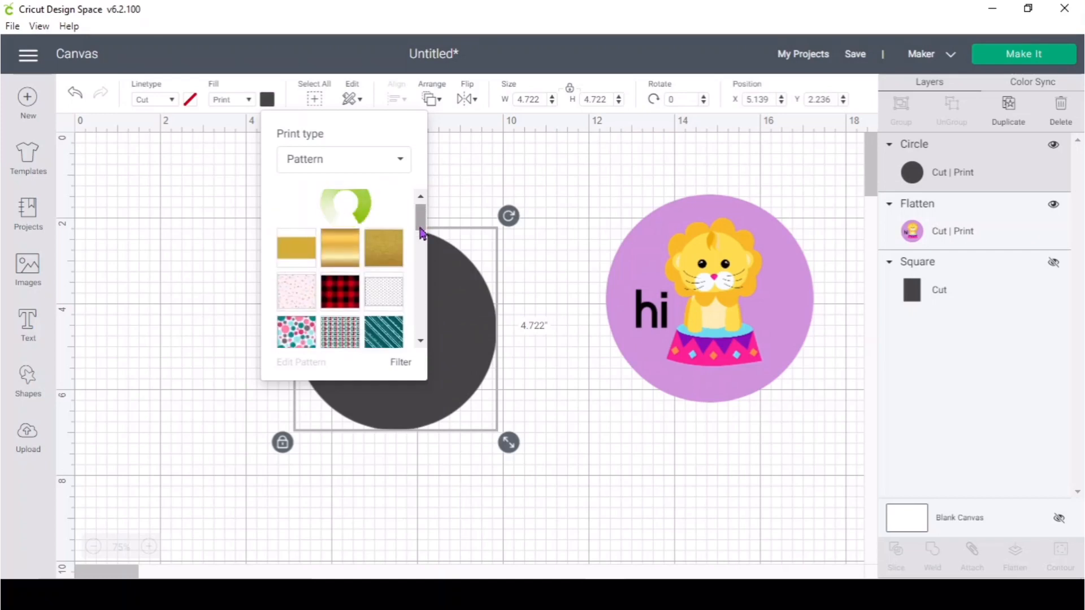
scroll(425, 249, "down", 3)
scroll(428, 238, "up", 1)
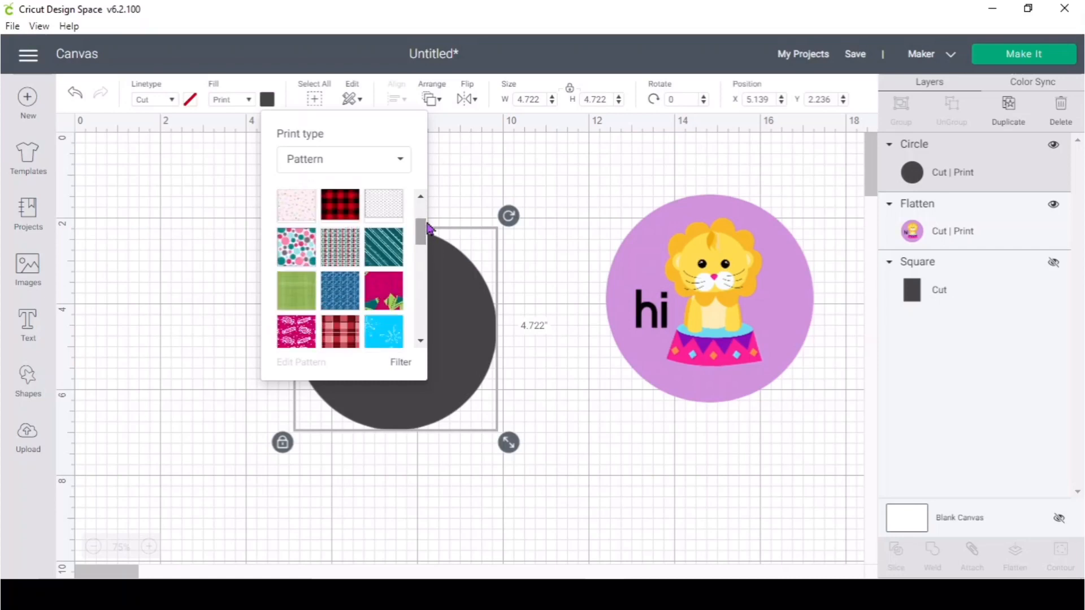
- Fill the circle with the pink sprinkles pattern and filter the pattern list by pink, gray and rainbow colors in turn
left_click(407, 363)
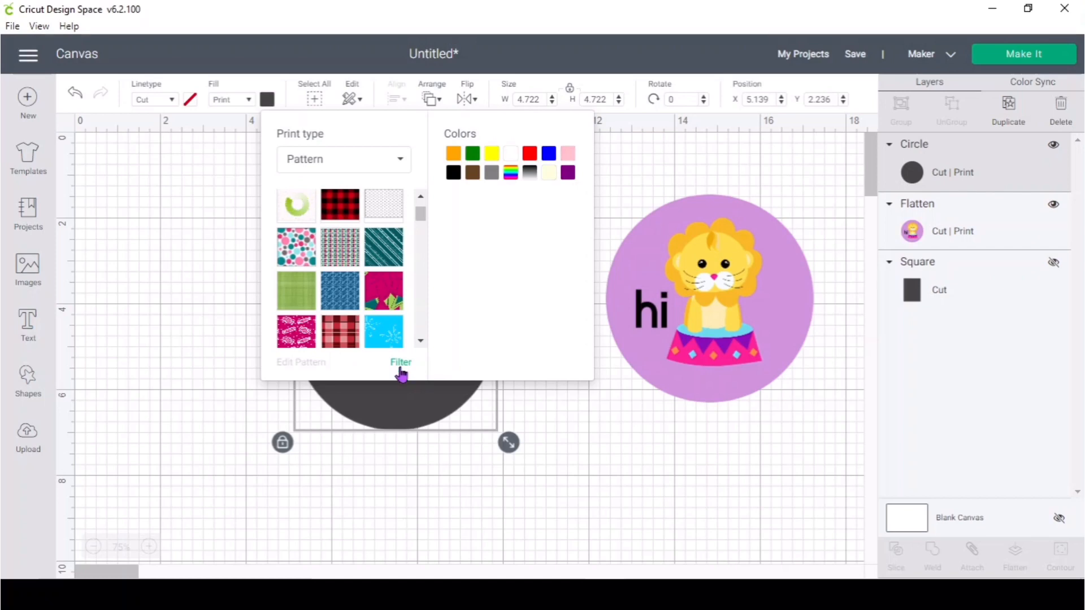
left_click(575, 152)
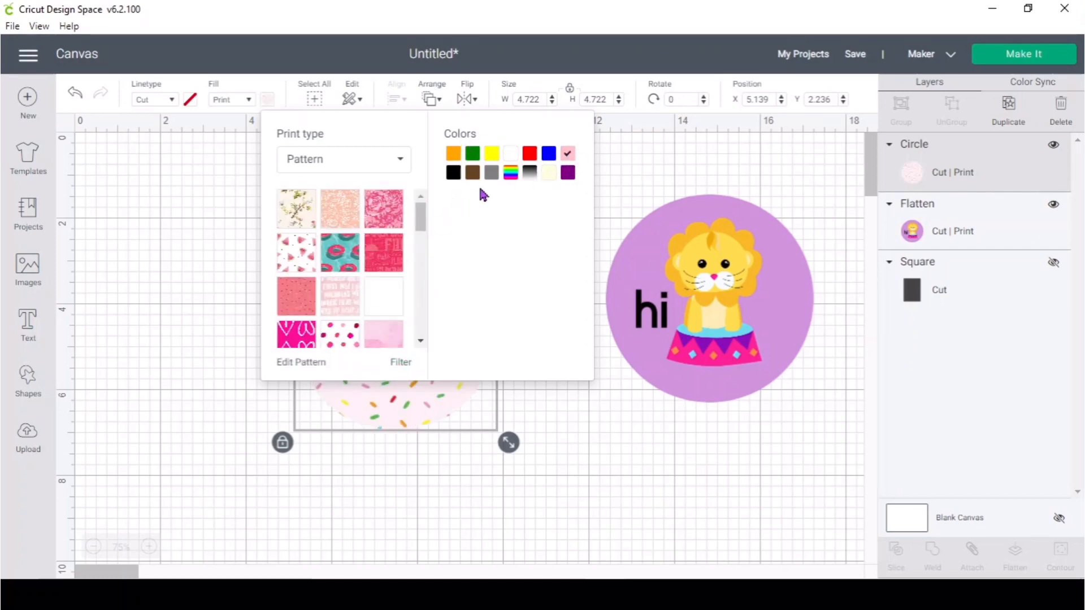
left_click(491, 174)
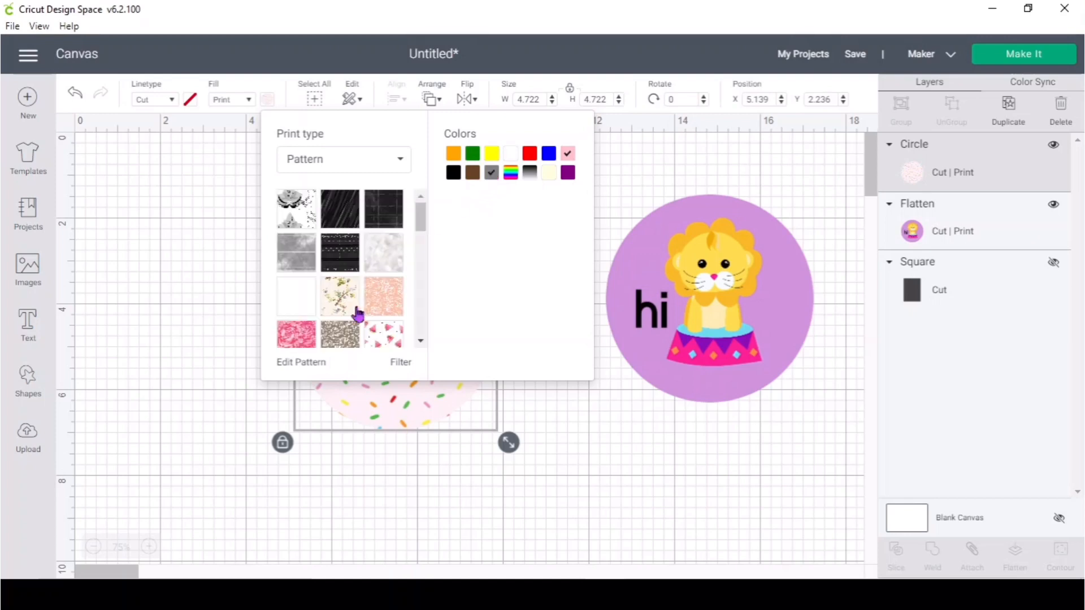
scroll(418, 316, "down", 8)
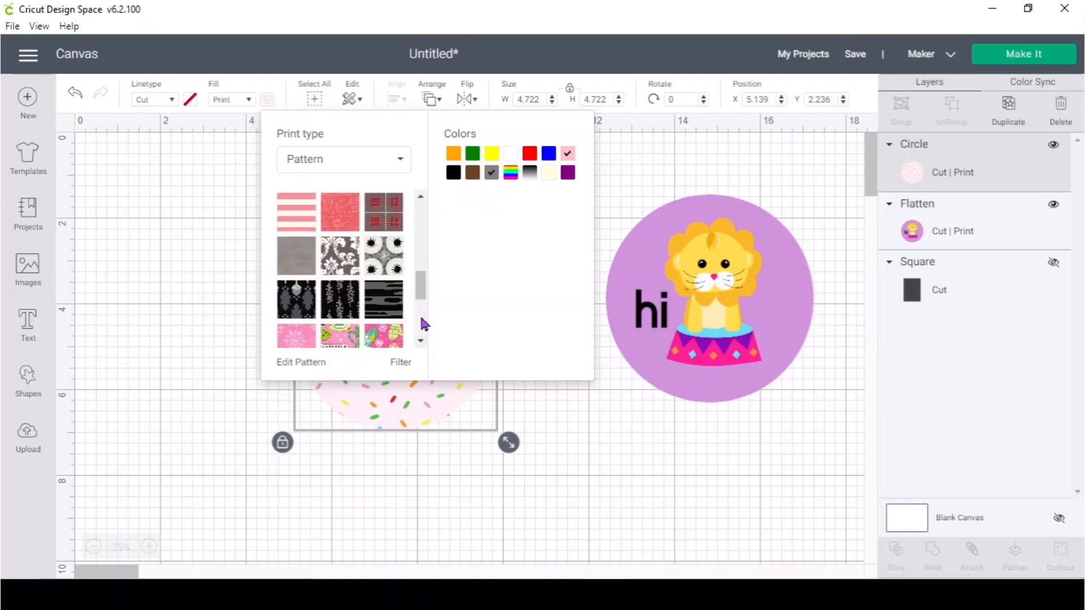
left_click(569, 153)
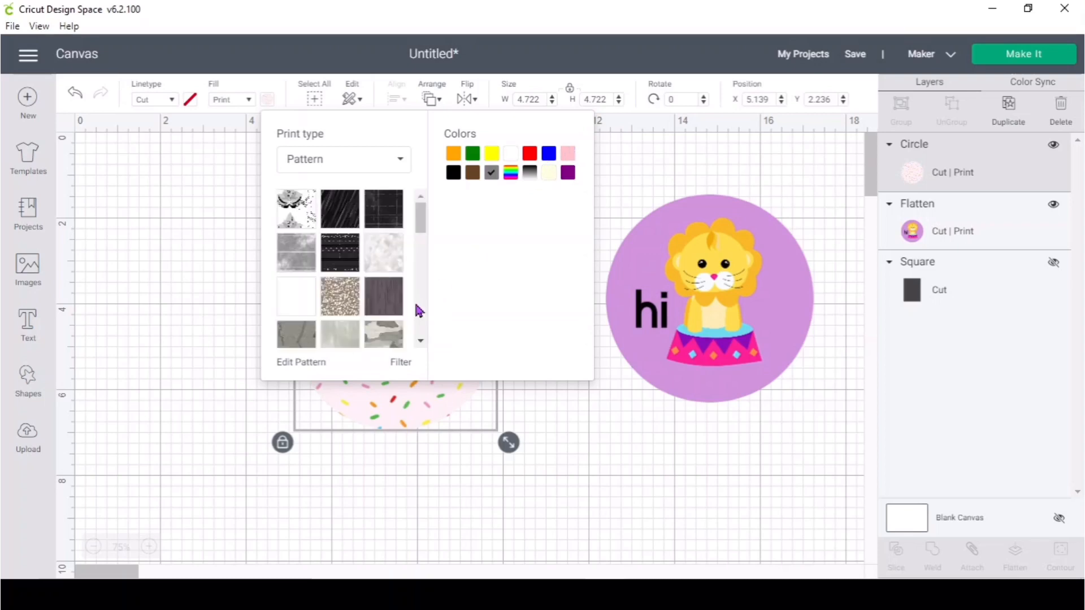
left_click(493, 176)
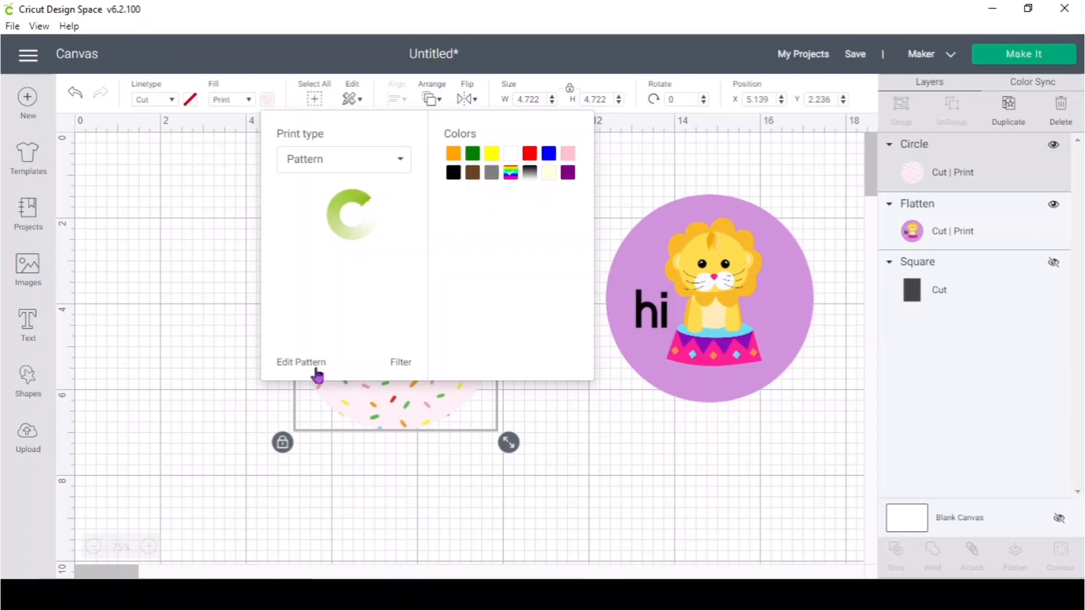
- Enlarge the sprinkle-patterned circle to 7.5 inches and reposition it beside the lion sticker
left_click(306, 501)
left_click_drag(419, 393, 322, 375)
left_click_drag(409, 423, 527, 536)
left_click_drag(460, 426, 460, 338)
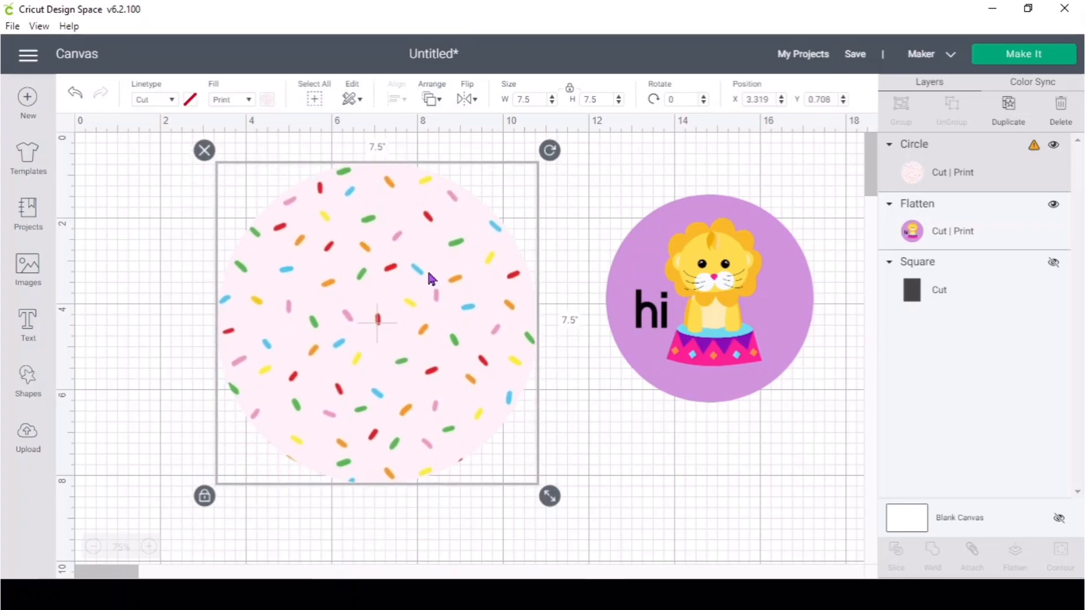
- Unflatten the lion sticker into its separate text, lion and circle layers
left_click(802, 348)
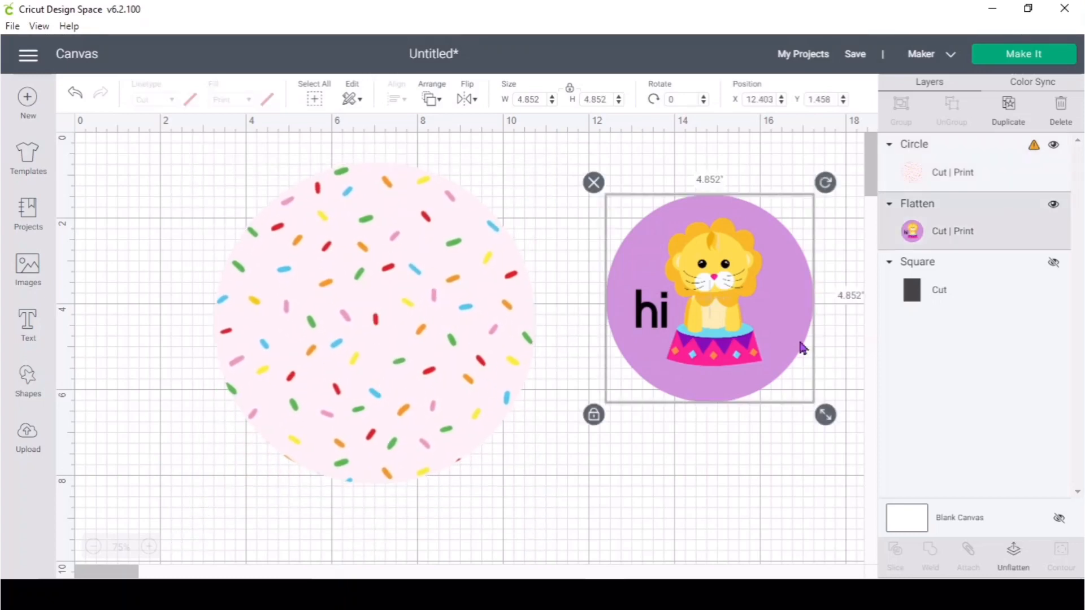
left_click(1013, 551)
- Shrink the sprinkle circle to about 6.22 inches at about X 3.15, Y 1.85, and bring up its fill options
left_click(399, 383)
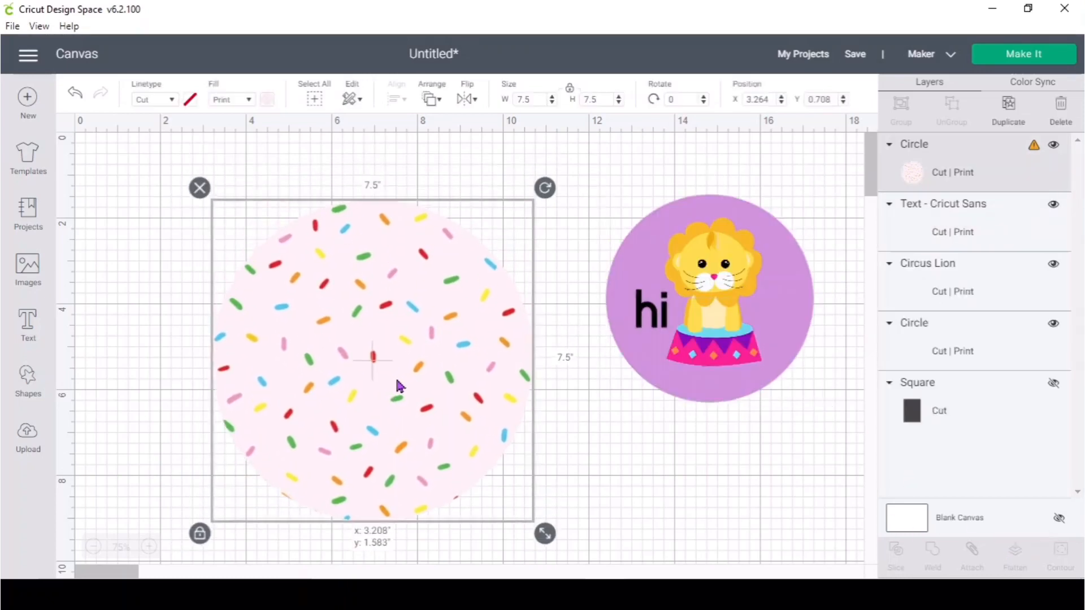
left_click_drag(539, 545, 491, 484)
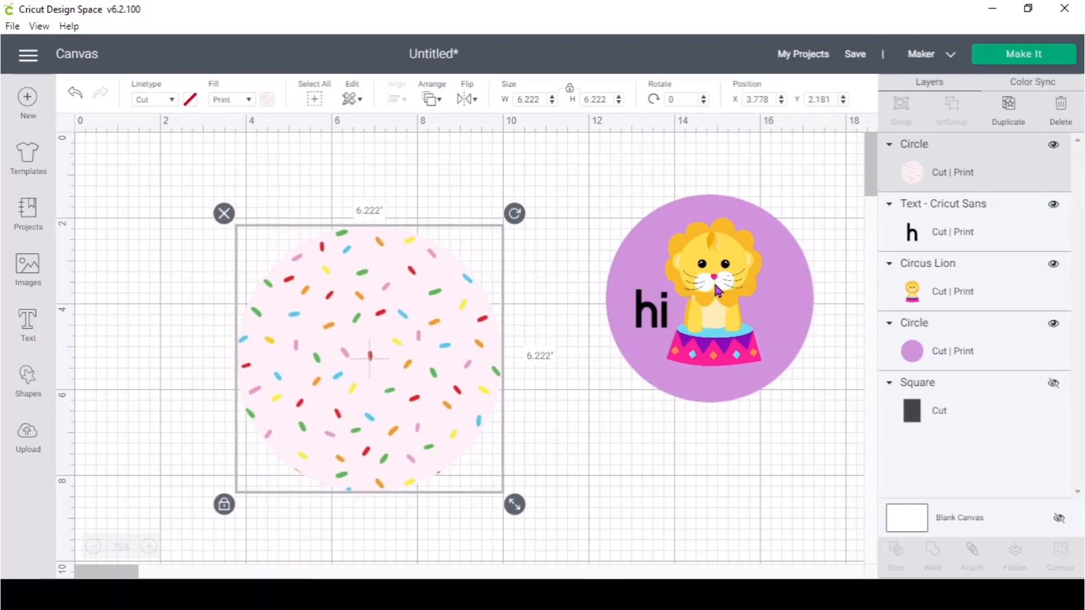
left_click_drag(682, 314, 700, 276)
left_click_drag(370, 337, 347, 326)
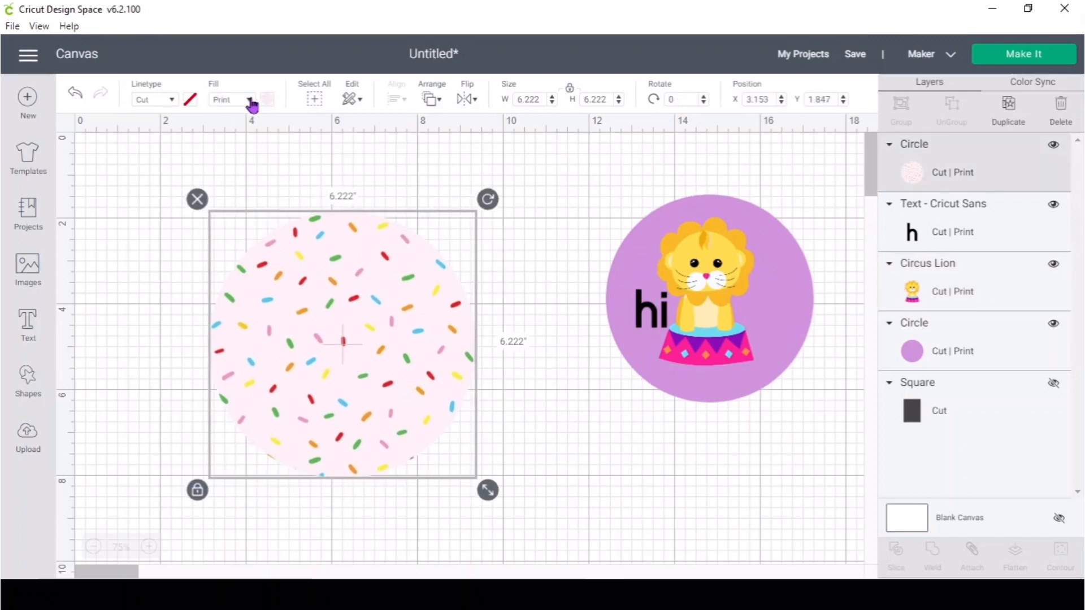
left_click(251, 100)
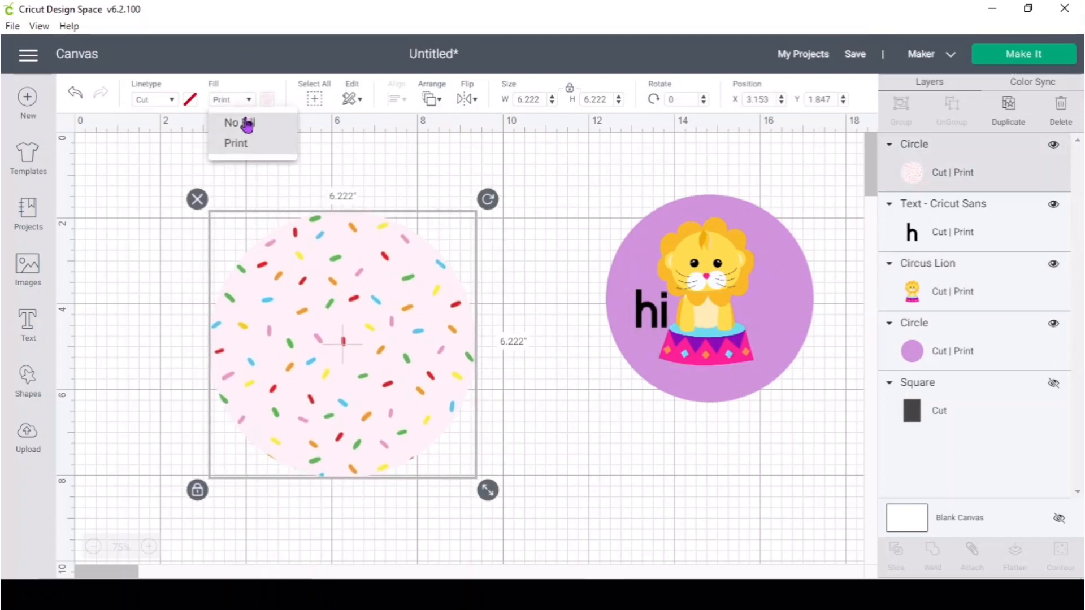
left_click(245, 123)
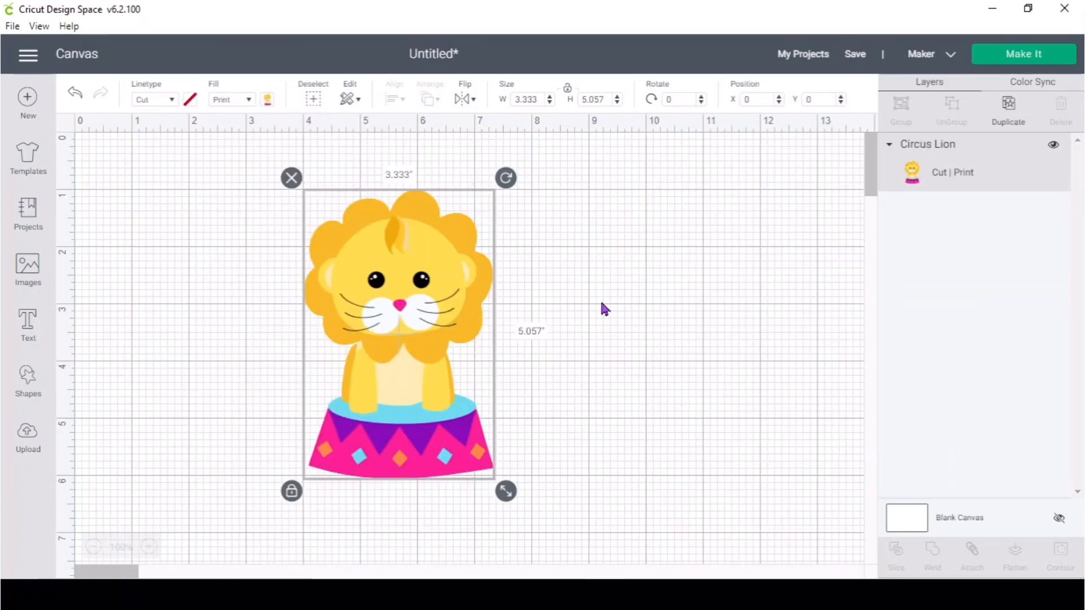
- Take the single lion design through mat preparation to print setup and select the HP DeskJet 3630 series (Network) printer
left_click(1051, 57)
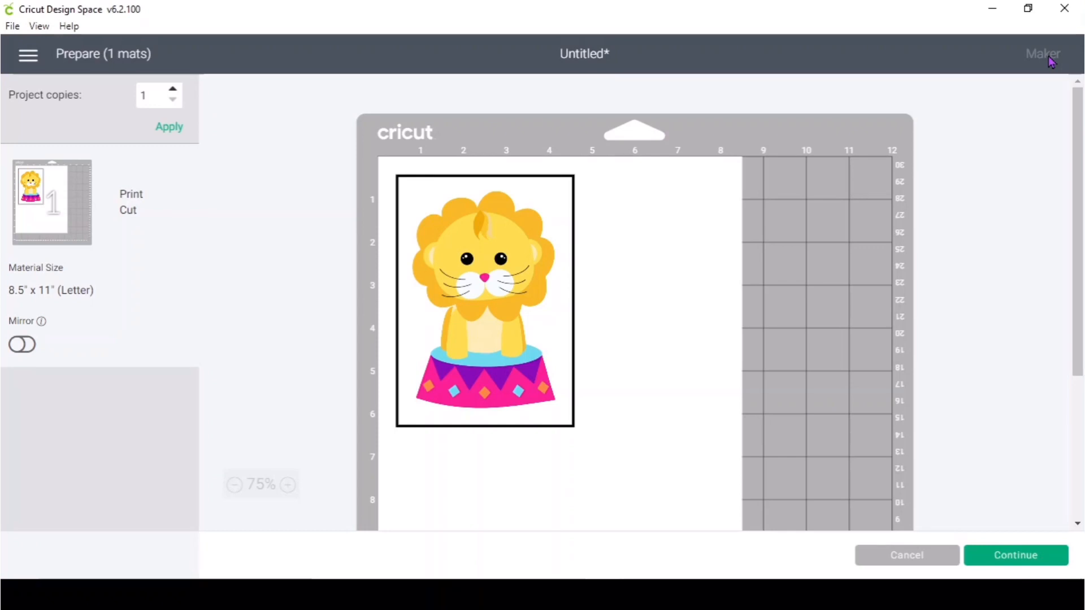
left_click(1013, 557)
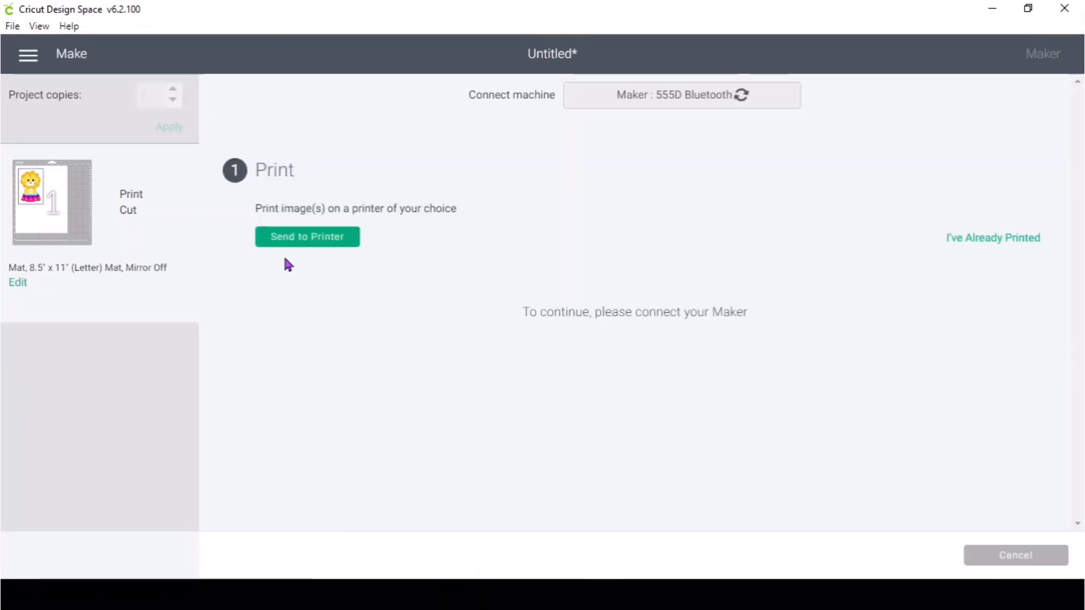
left_click(339, 242)
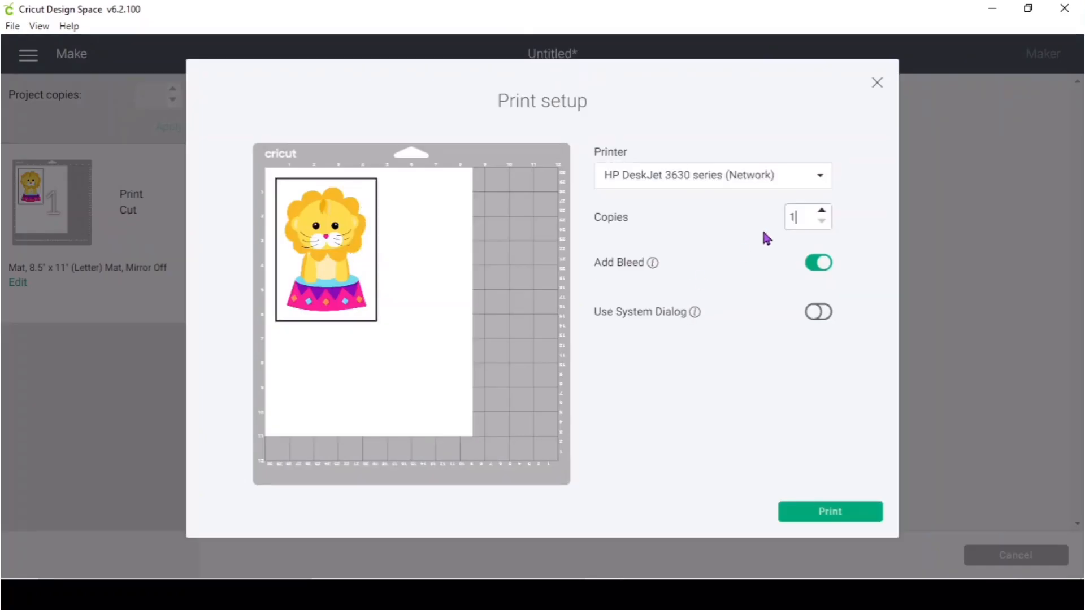
left_click(820, 178)
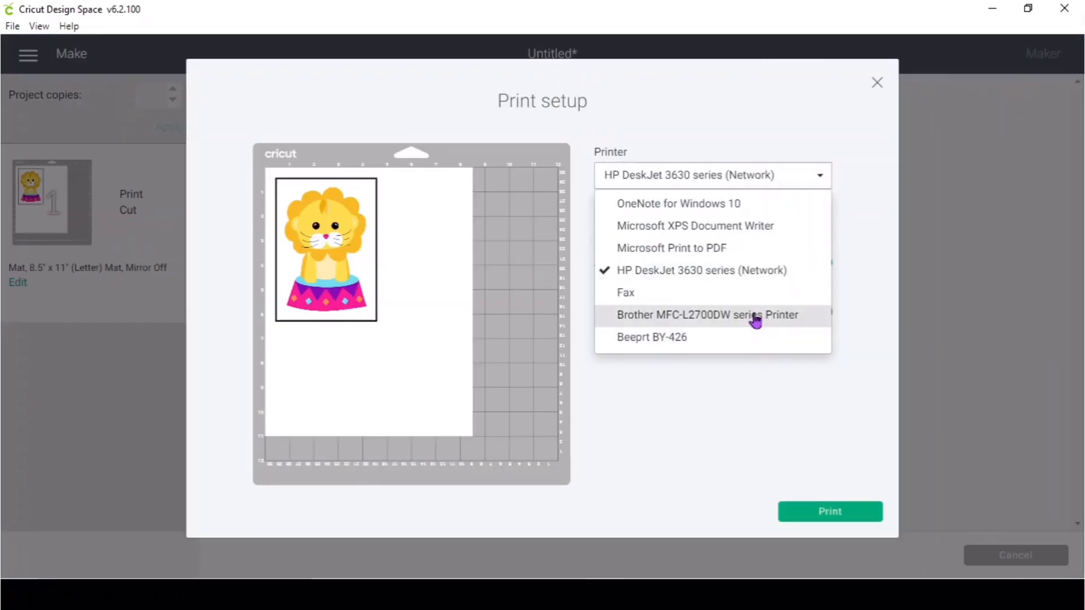
left_click(760, 274)
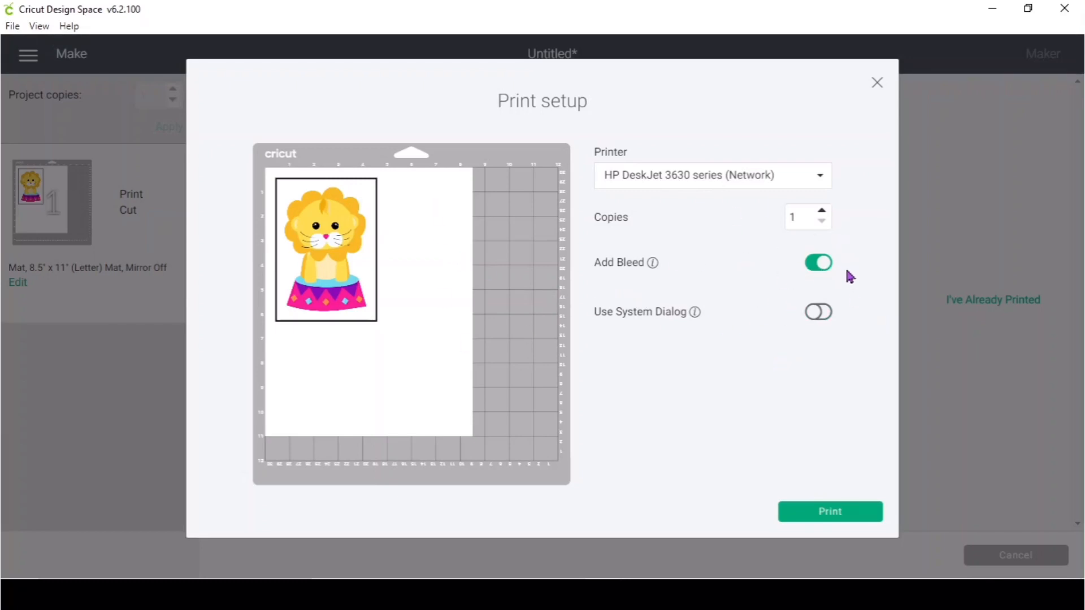
- Keep Add Bleed on, enable Use System Dialog, and send the lion page to the system print dialog
left_click(818, 263)
left_click(815, 314)
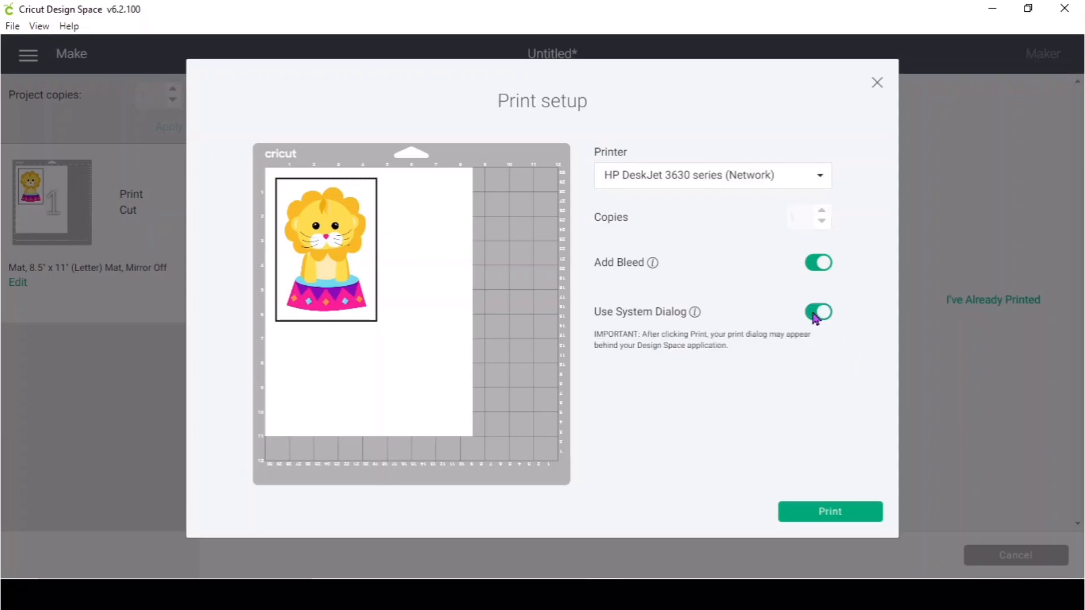
left_click(833, 515)
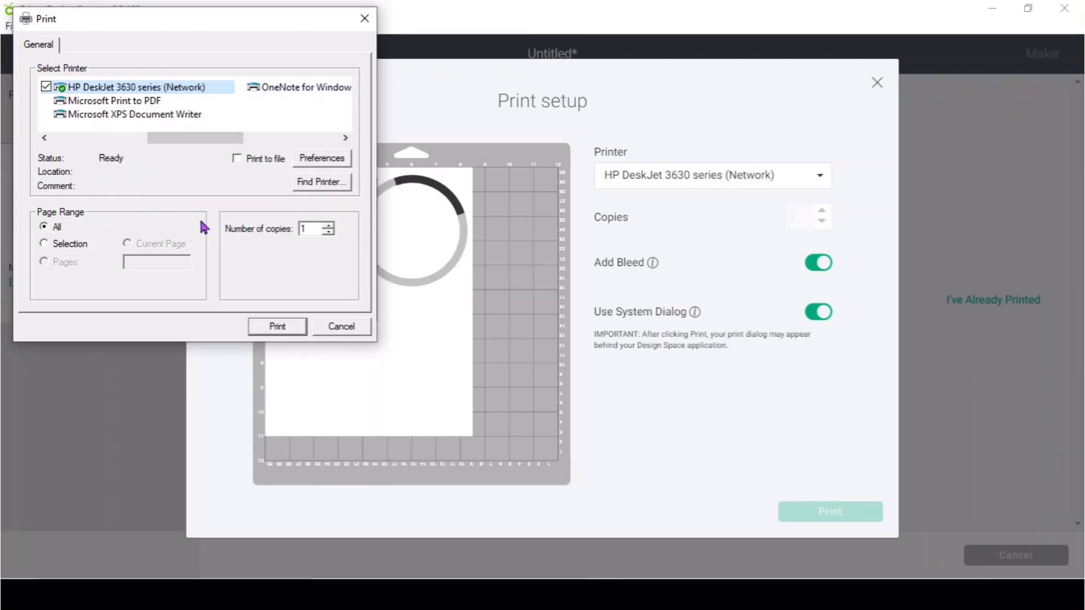
- Set the printing preferences to HP Matte Presentation Paper at Best quality and print one copy of the page
left_click(336, 159)
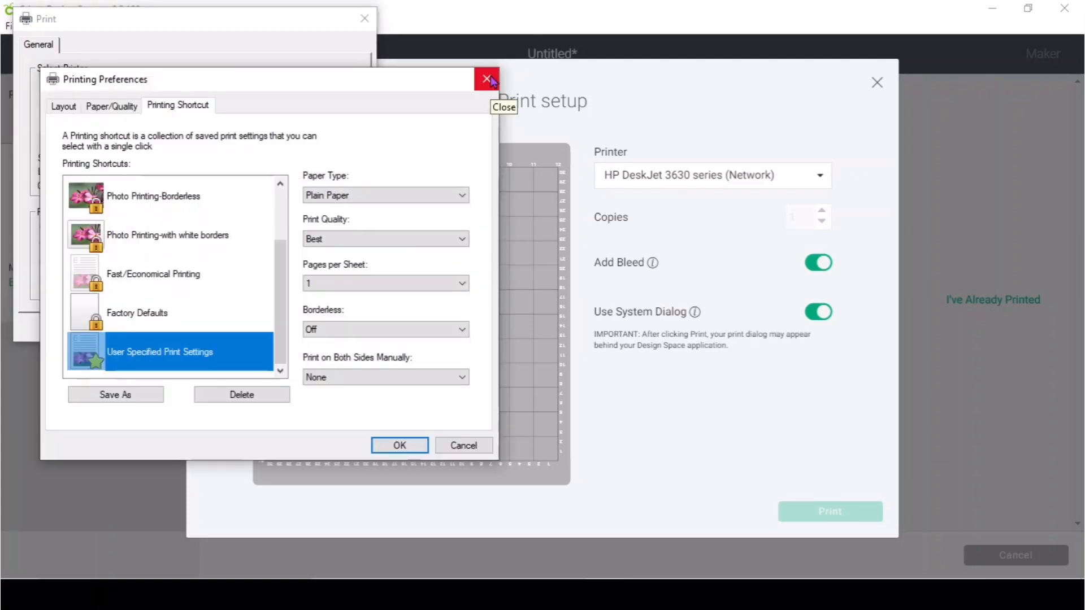
left_click(327, 239)
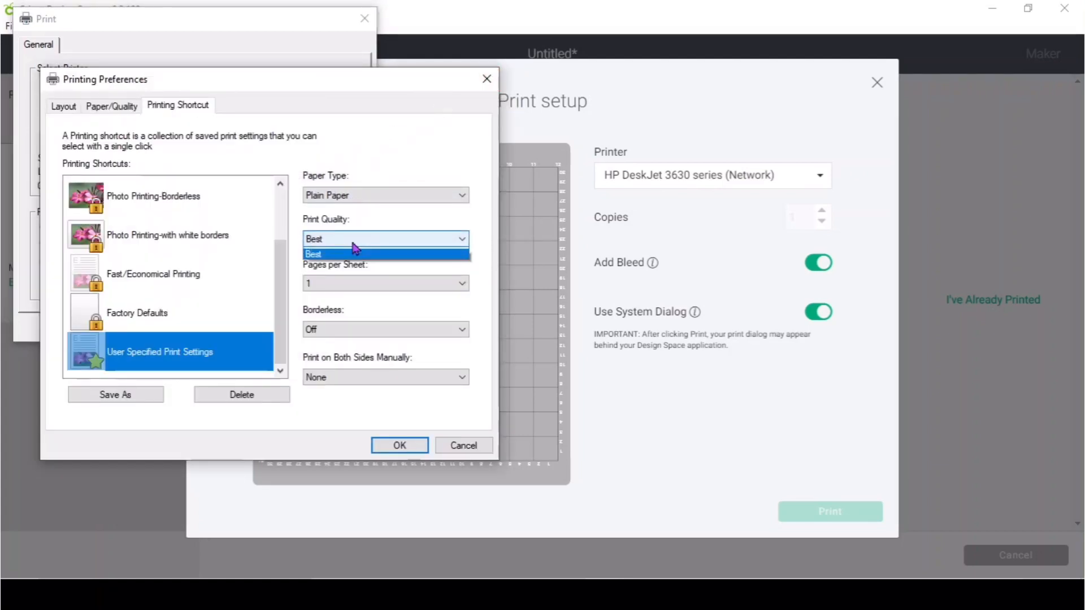
left_click(325, 274)
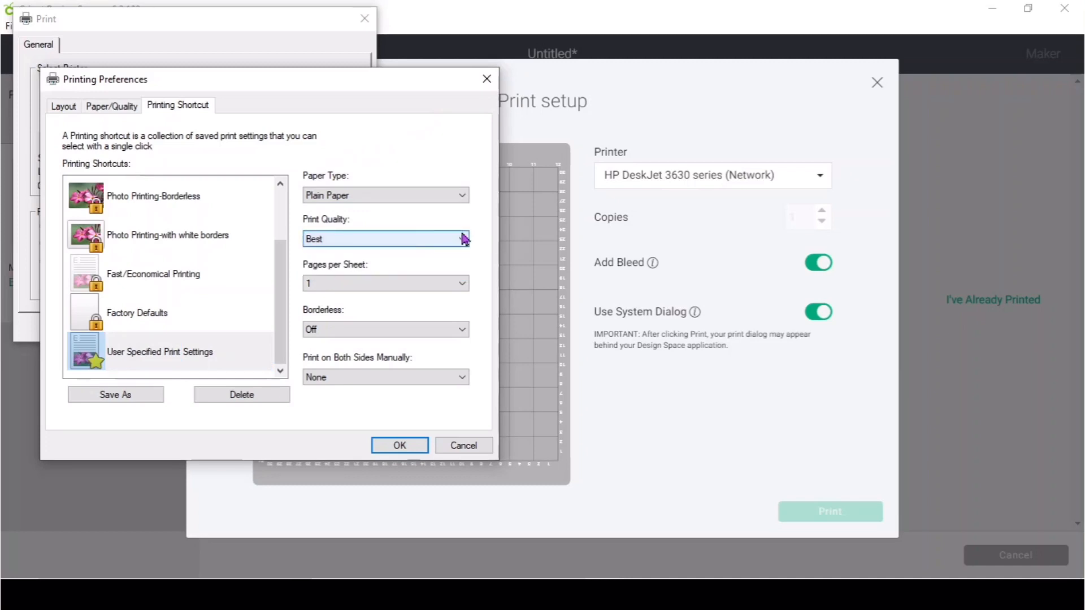
left_click(448, 198)
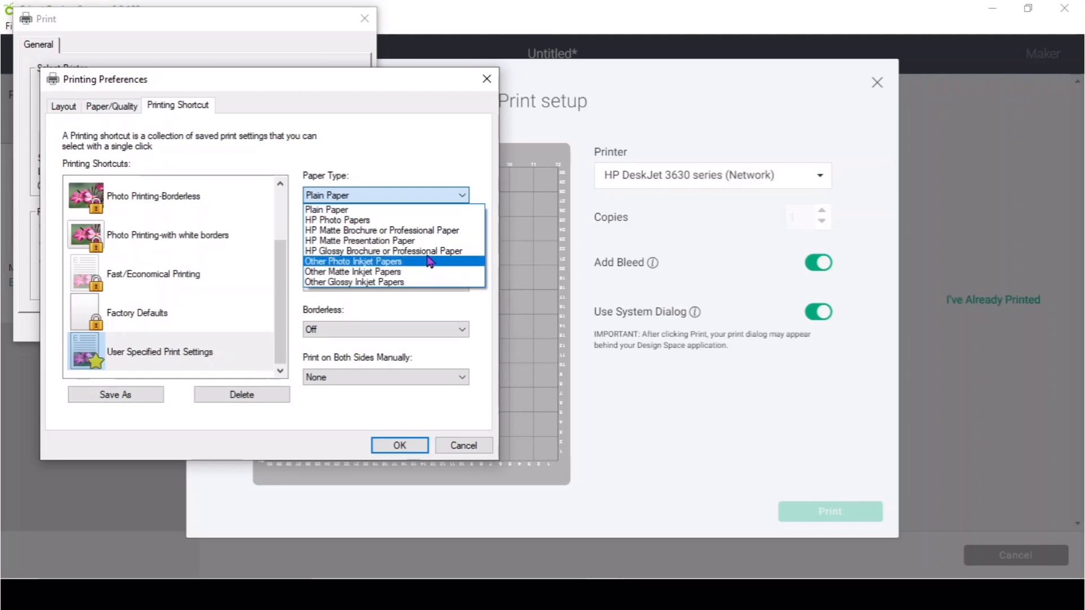
left_click(465, 240)
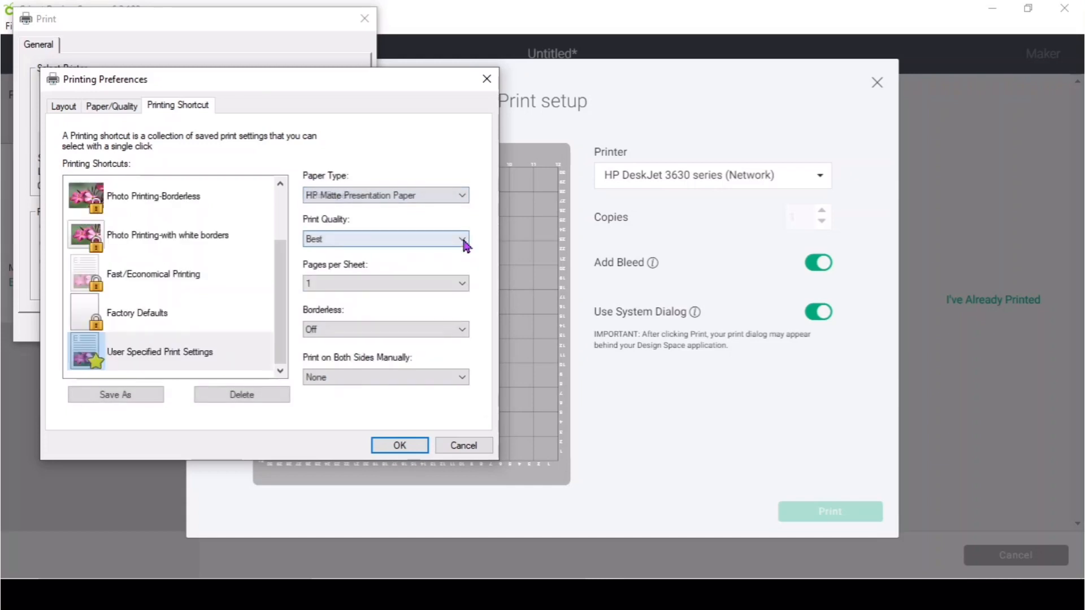
left_click(400, 446)
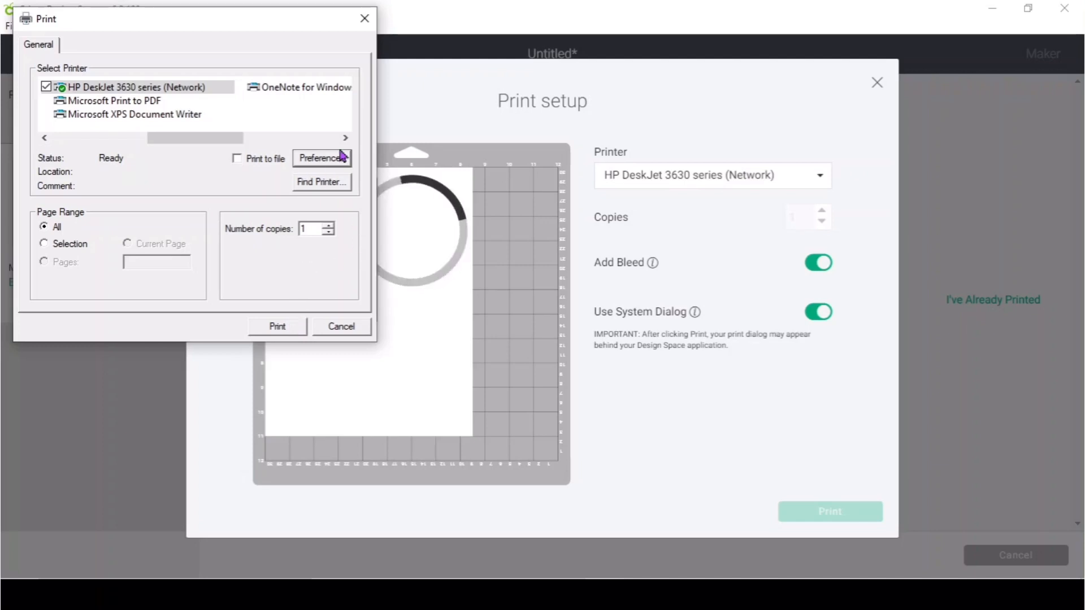
left_click(293, 328)
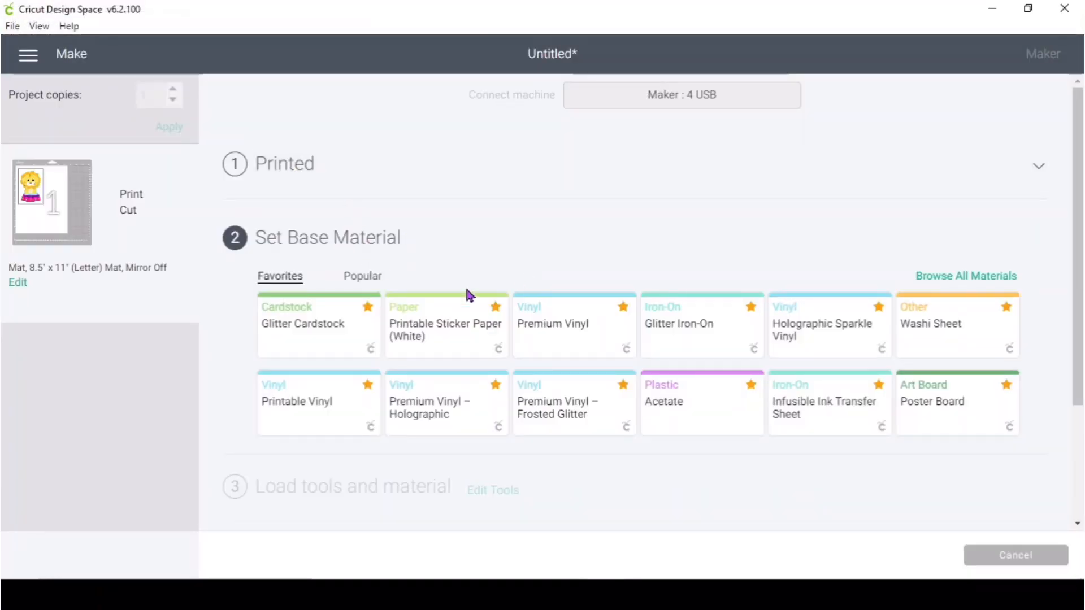
- Set the base material to Medium Cardstock – 80 lb (216 gsm) from the popular materials and review the tool loading instructions
left_click(366, 277)
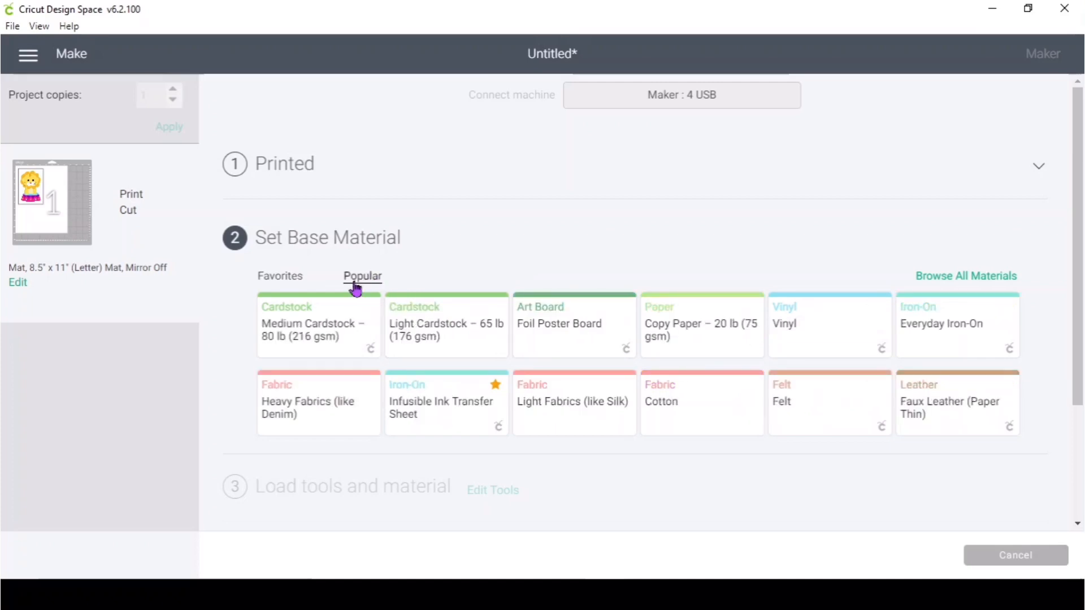
left_click(345, 327)
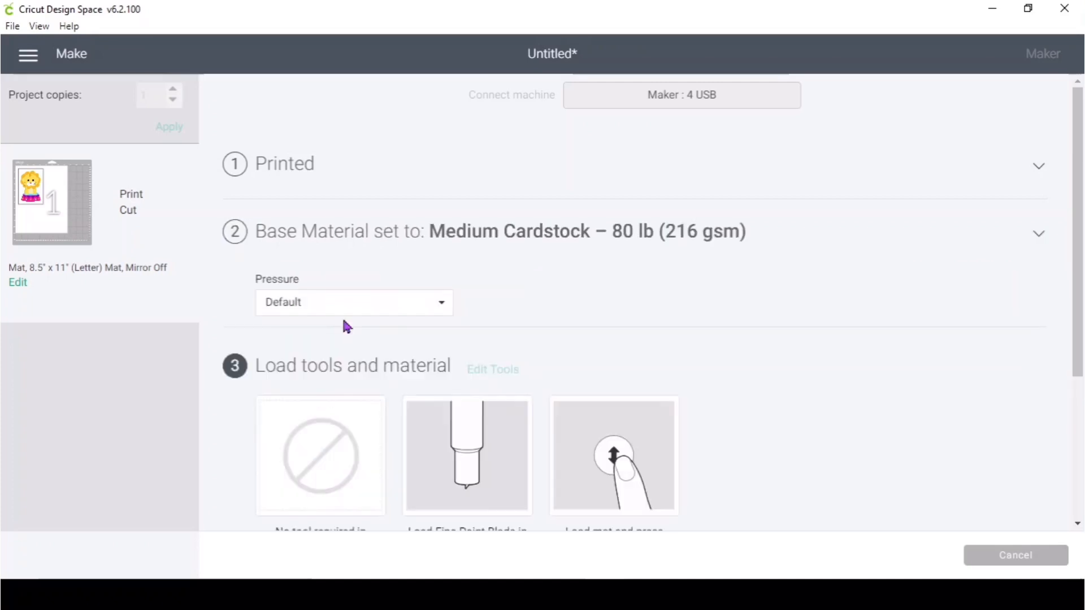
scroll(816, 455, "down", 4)
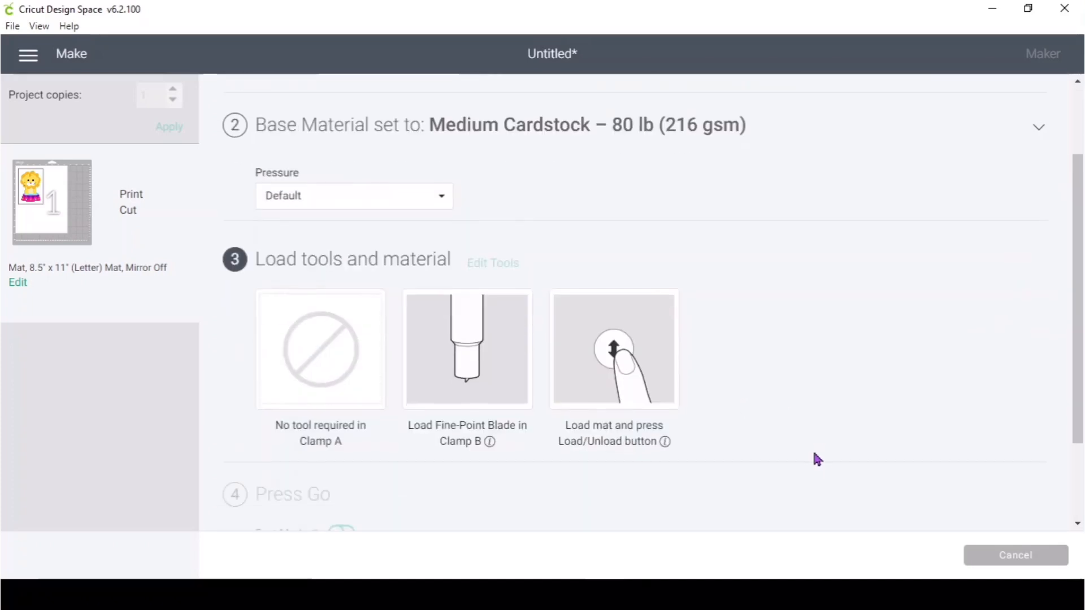